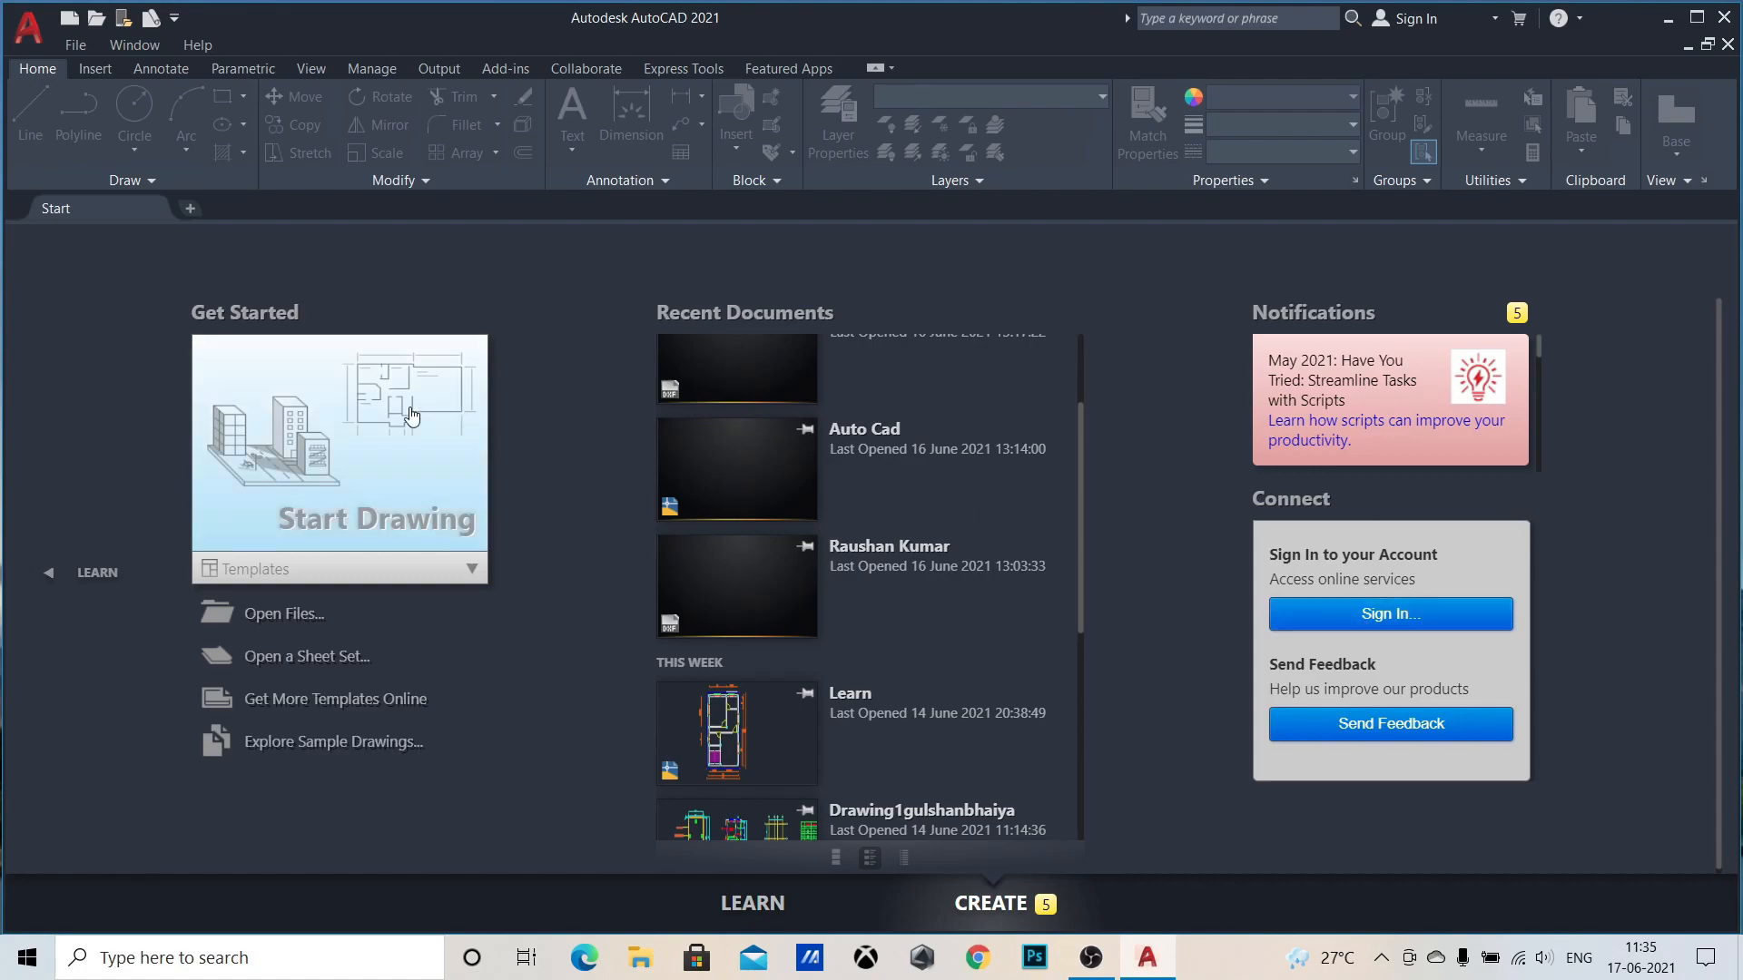
# Step: Start a new blank drawing
pyautogui.click(368, 518)
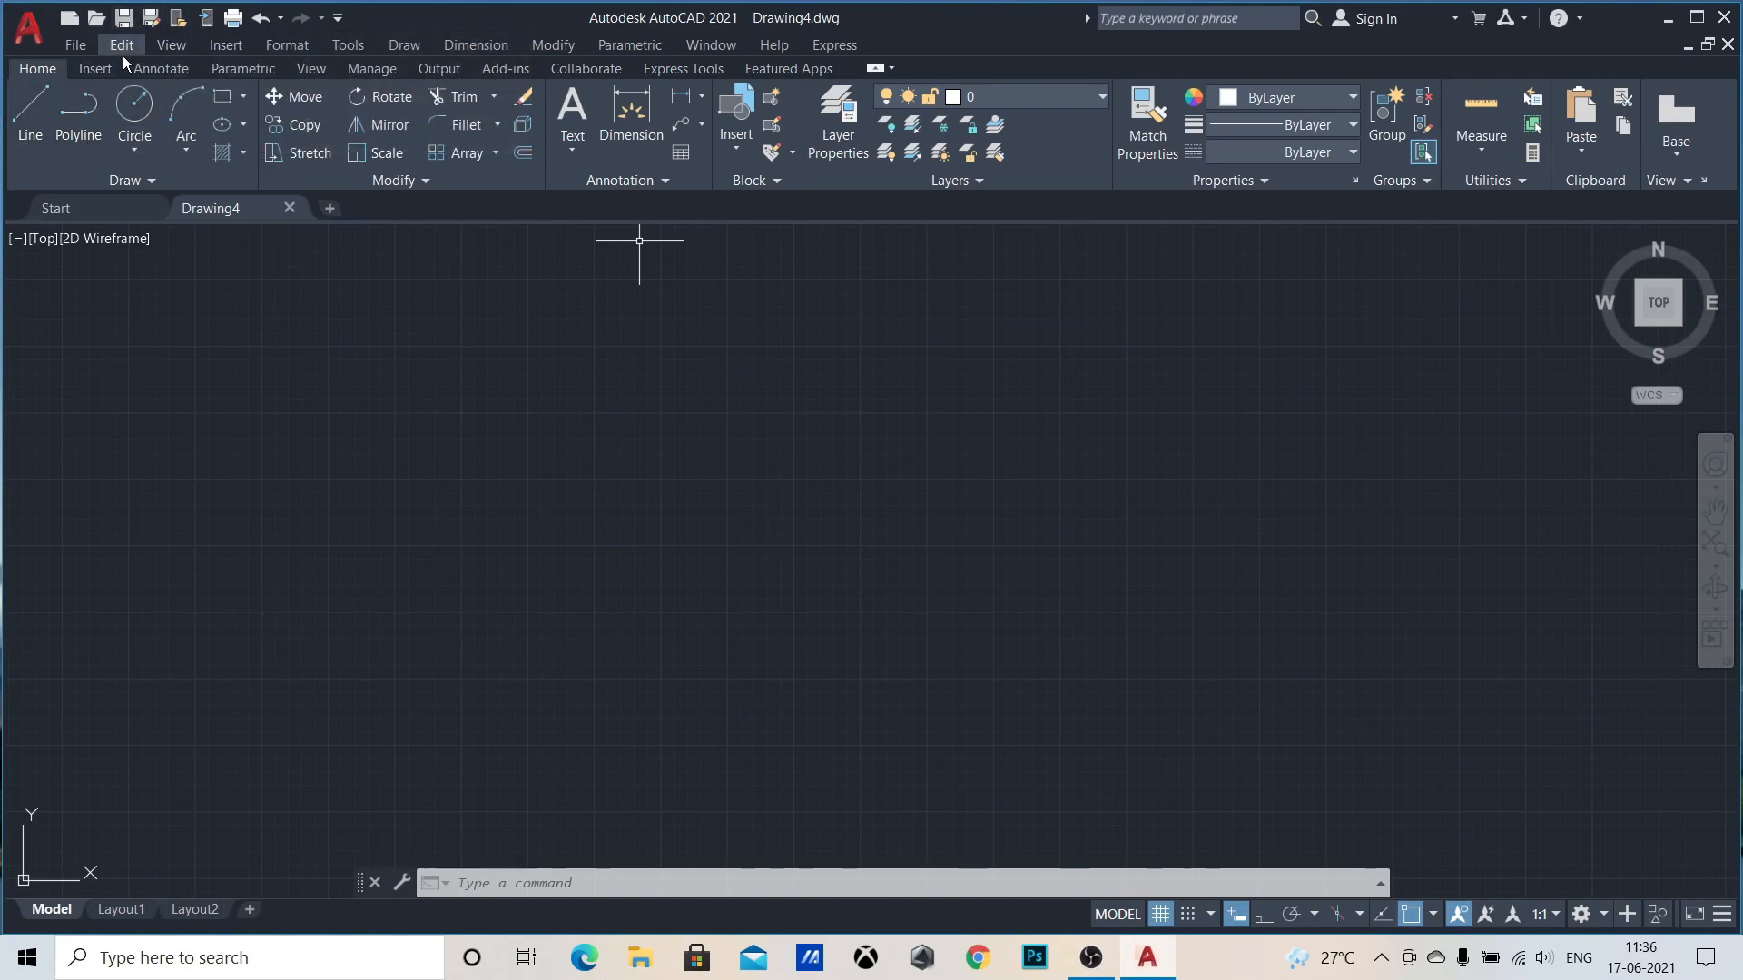
# Step: Look through the drop-down commands and the Insert, Annotate, Parametric, View, Manage, Output and Express Tools command sets
pyautogui.click(82, 44)
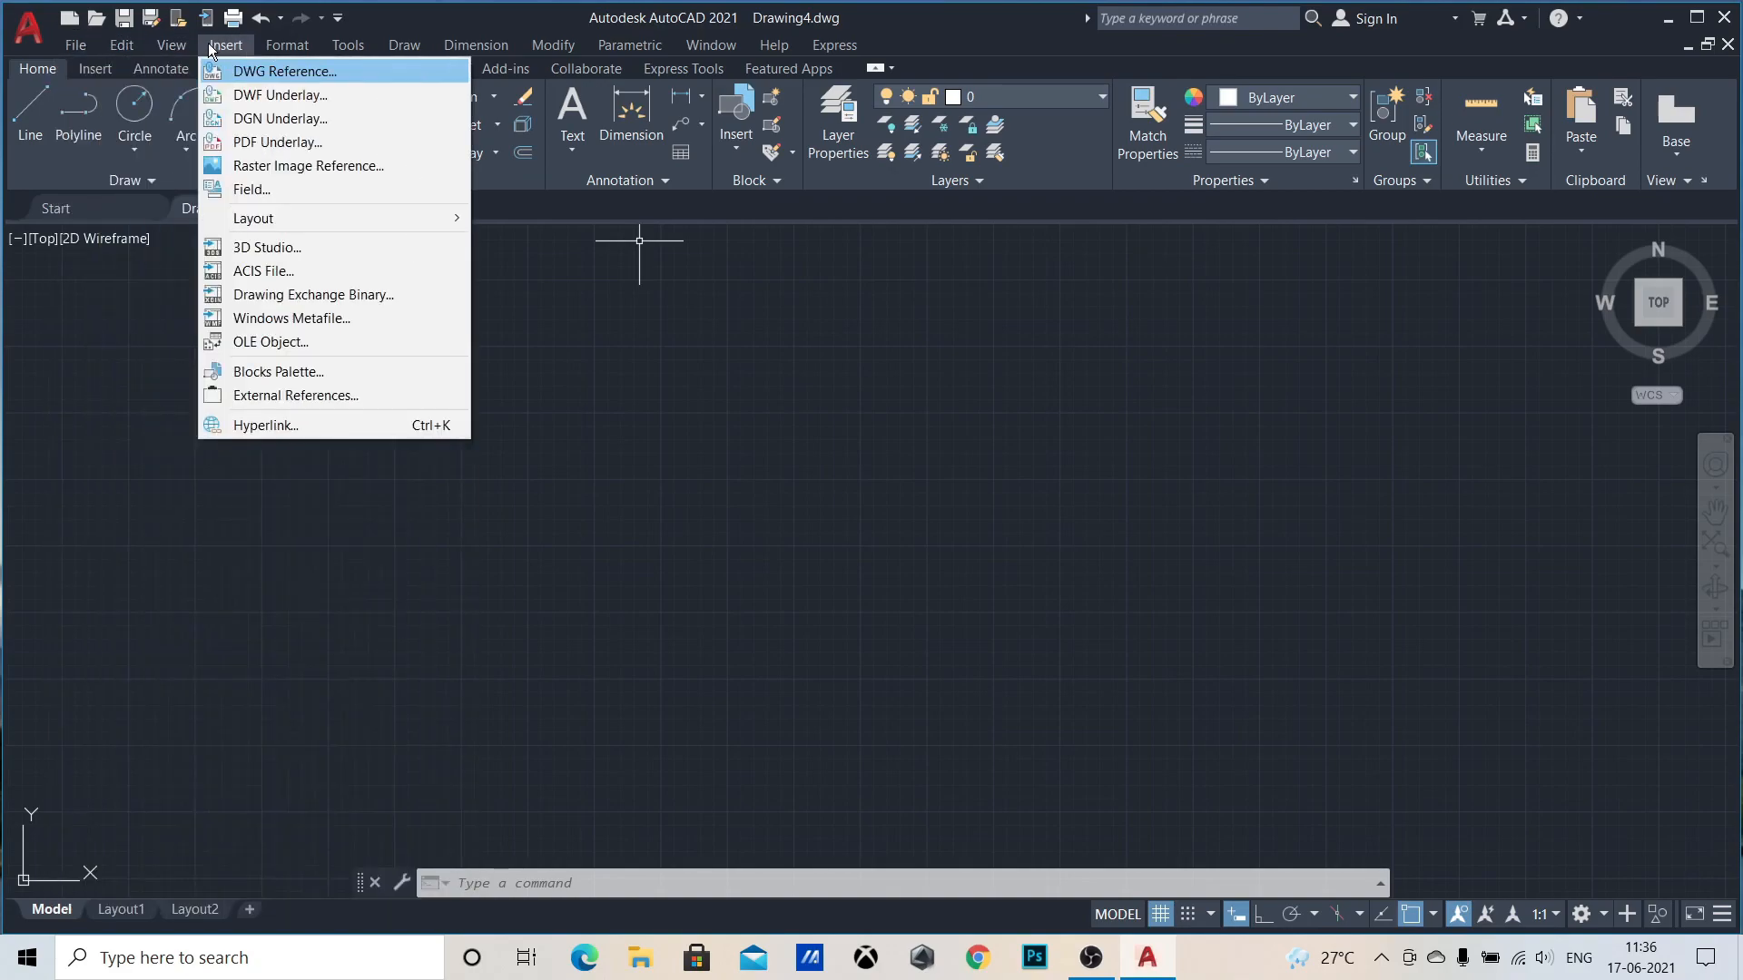
pyautogui.moveTo(381, 45)
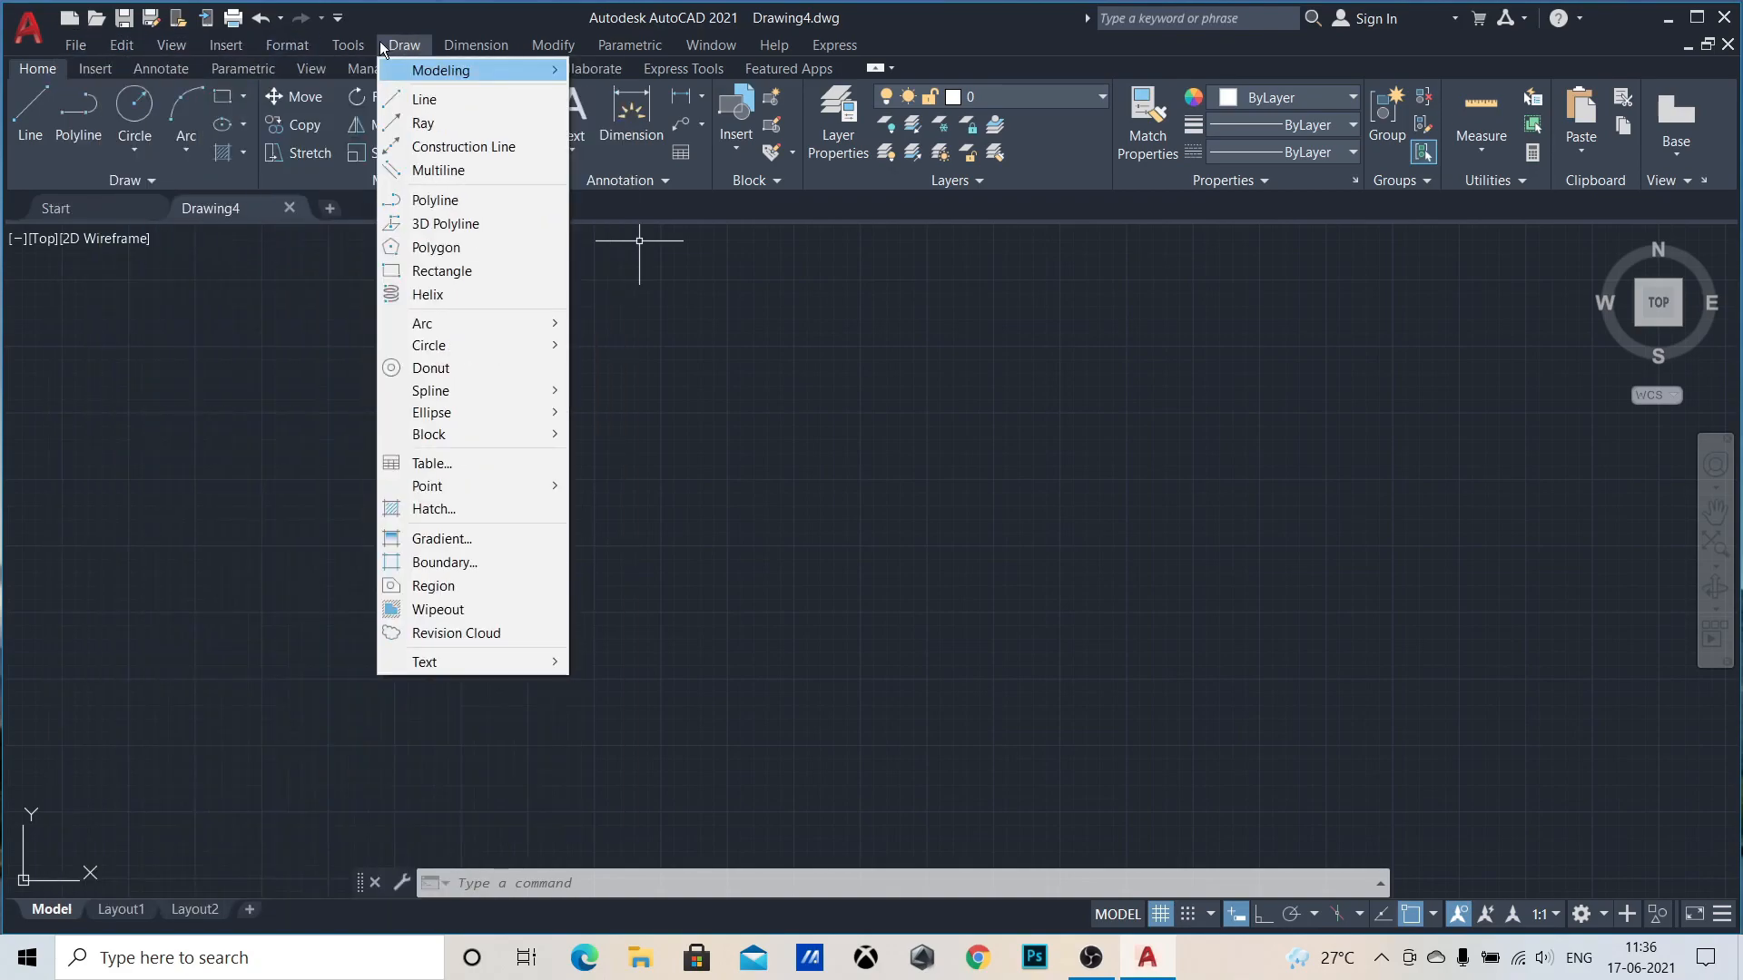
pyautogui.moveTo(629, 44)
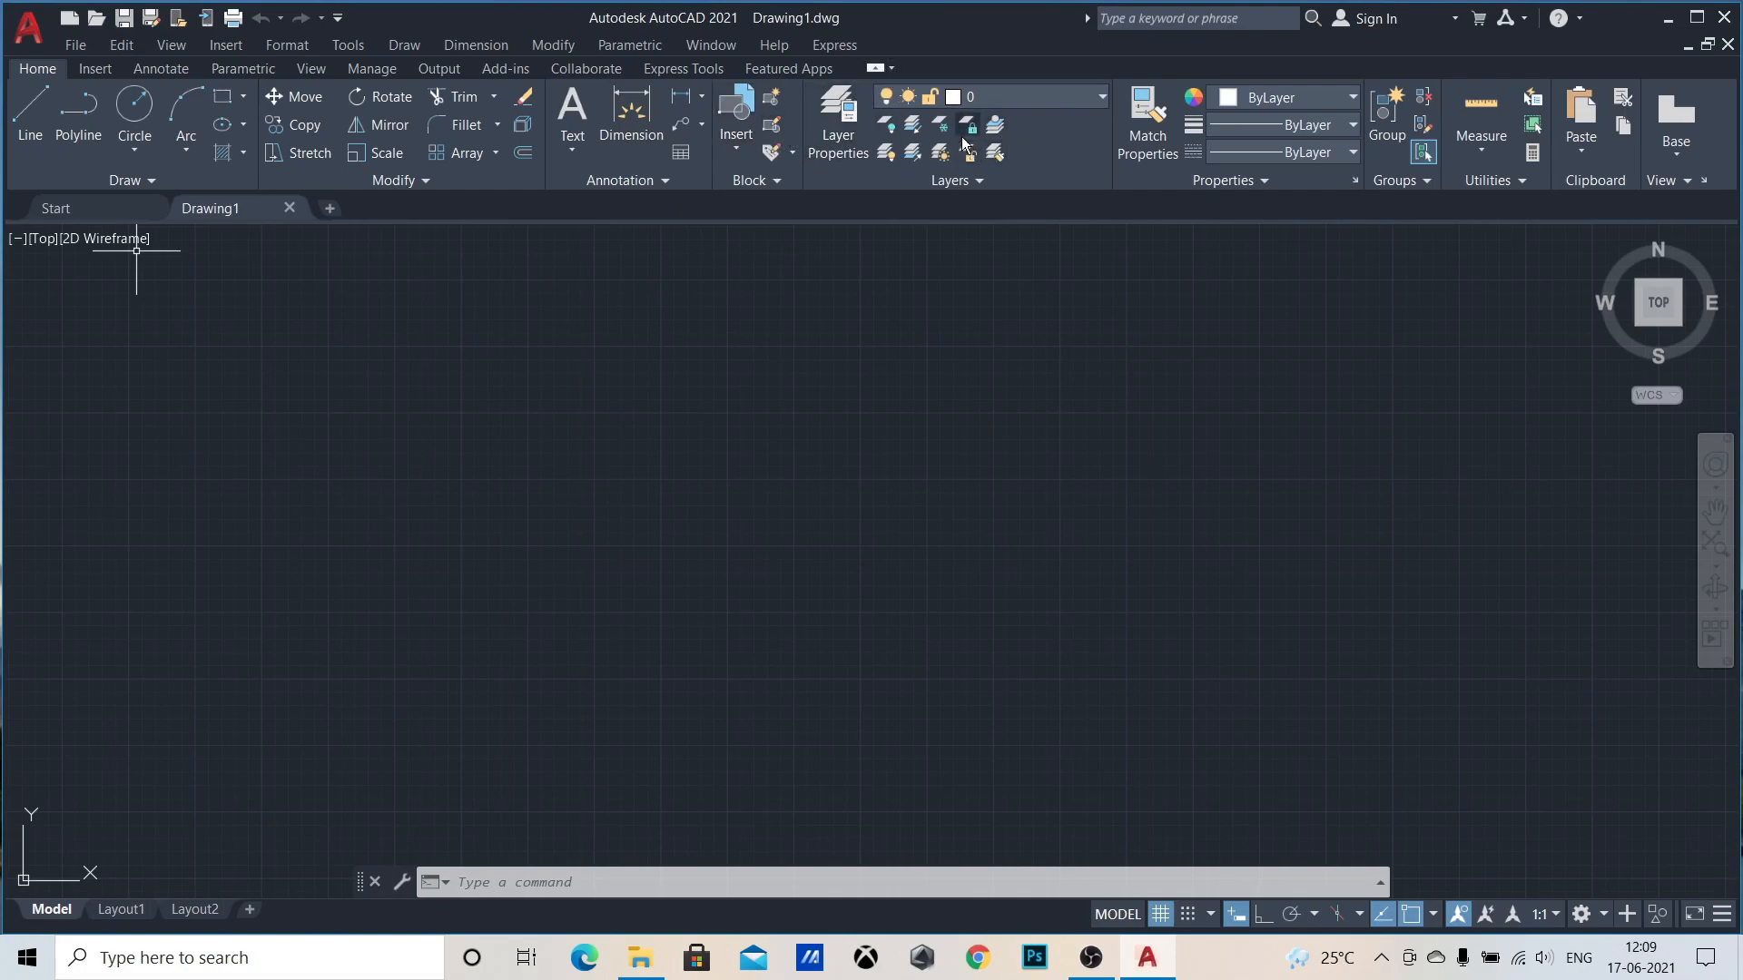
pyautogui.click(117, 68)
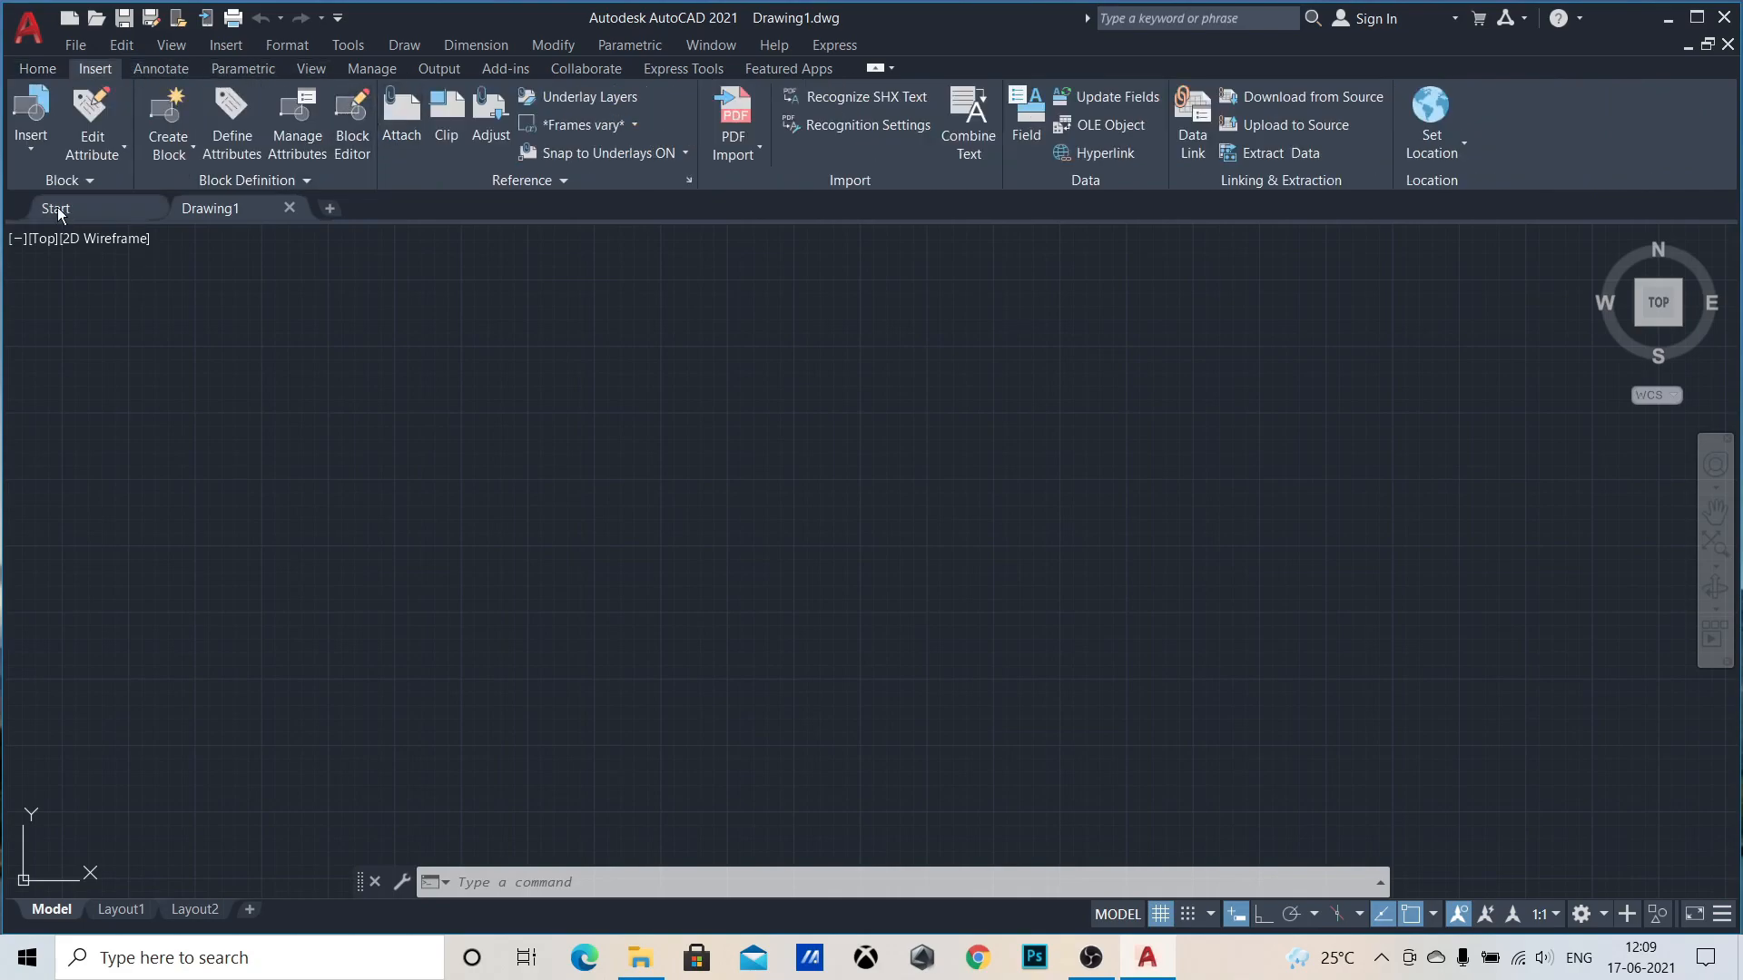
pyautogui.click(168, 66)
pyautogui.click(224, 66)
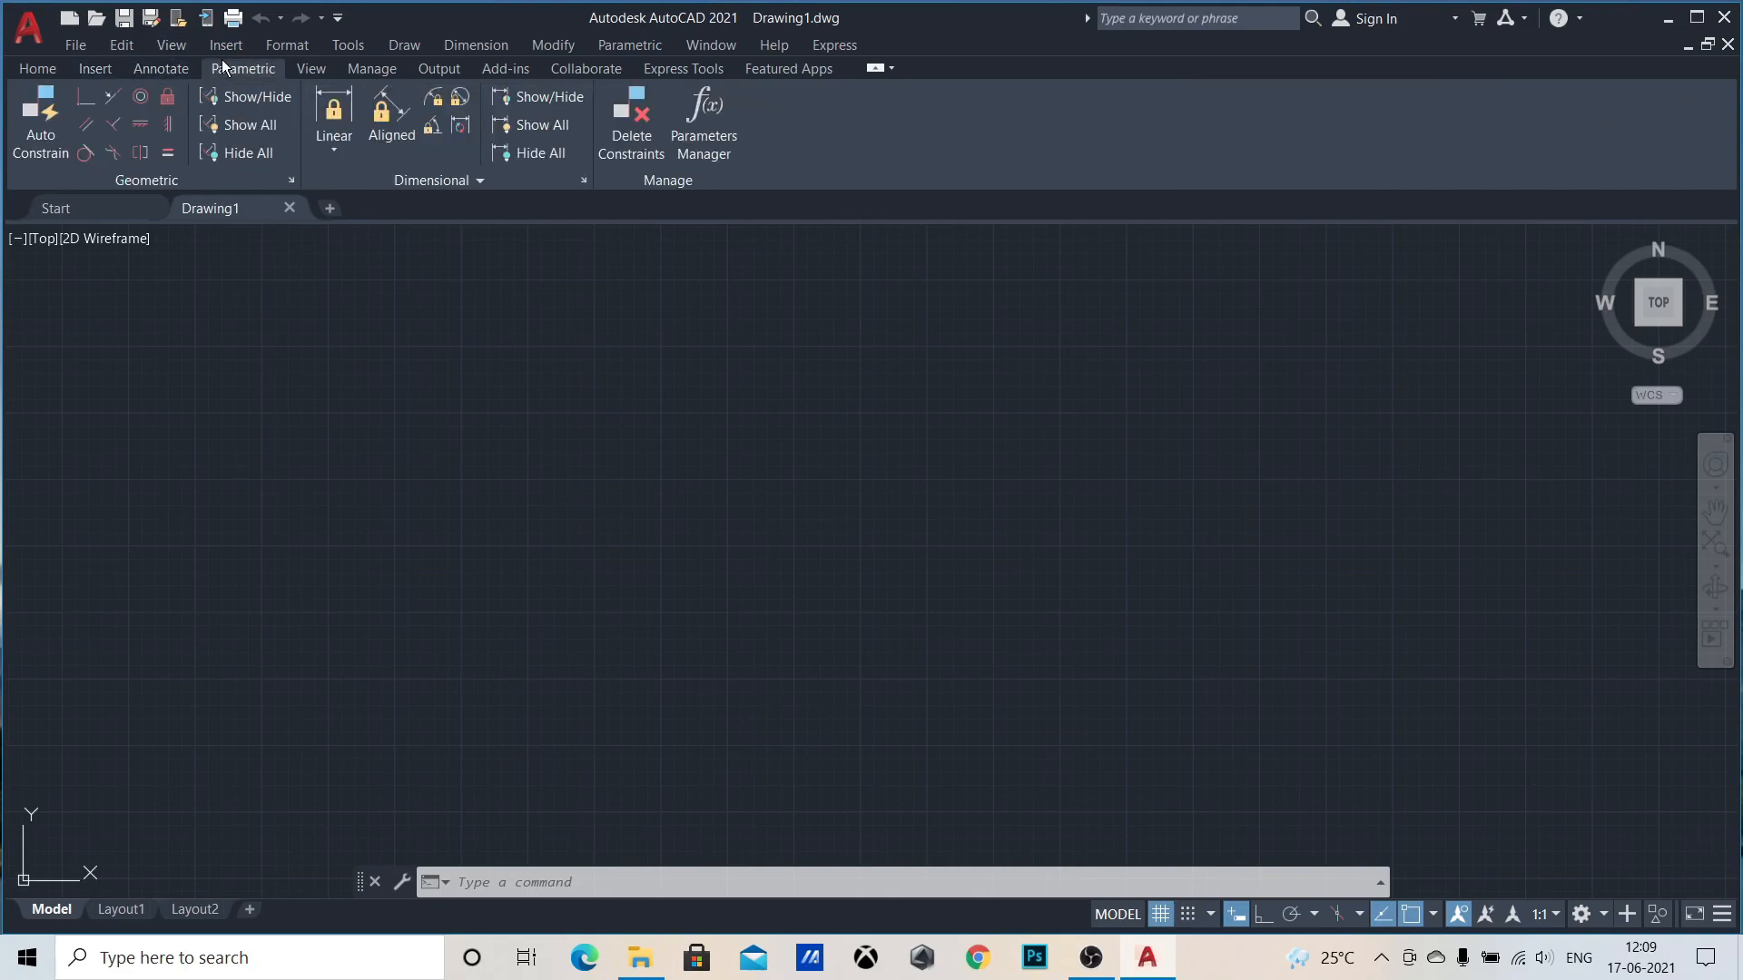
pyautogui.click(310, 71)
pyautogui.click(372, 72)
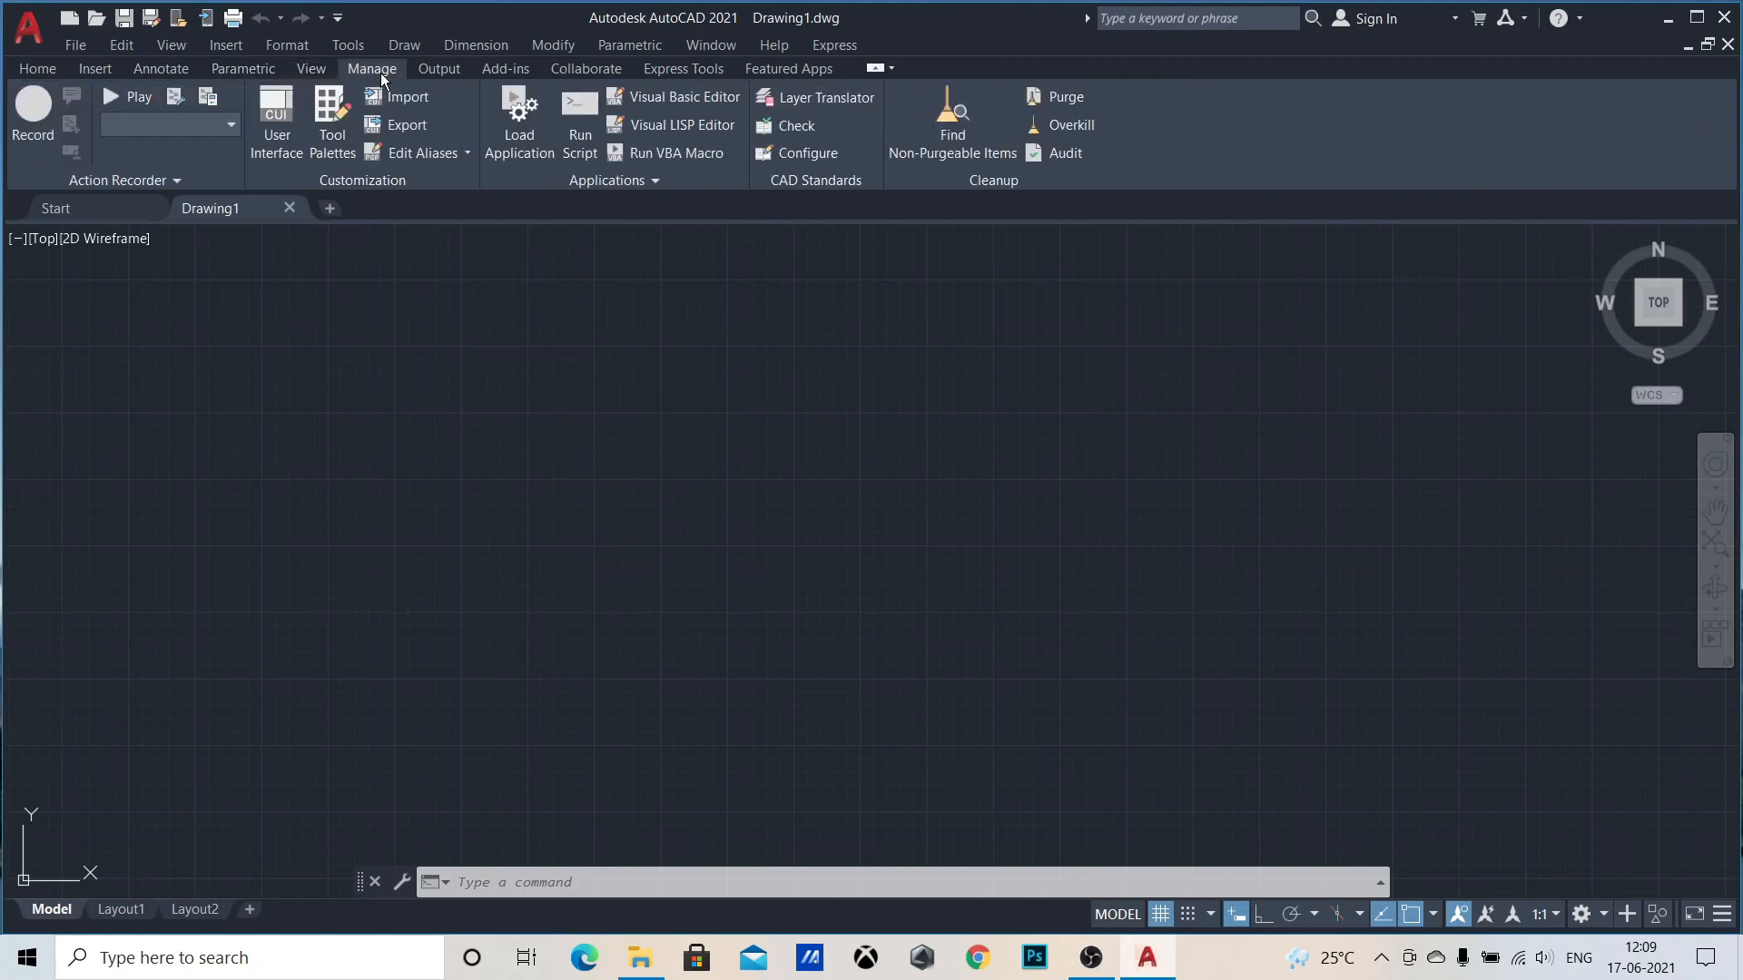
pyautogui.click(439, 69)
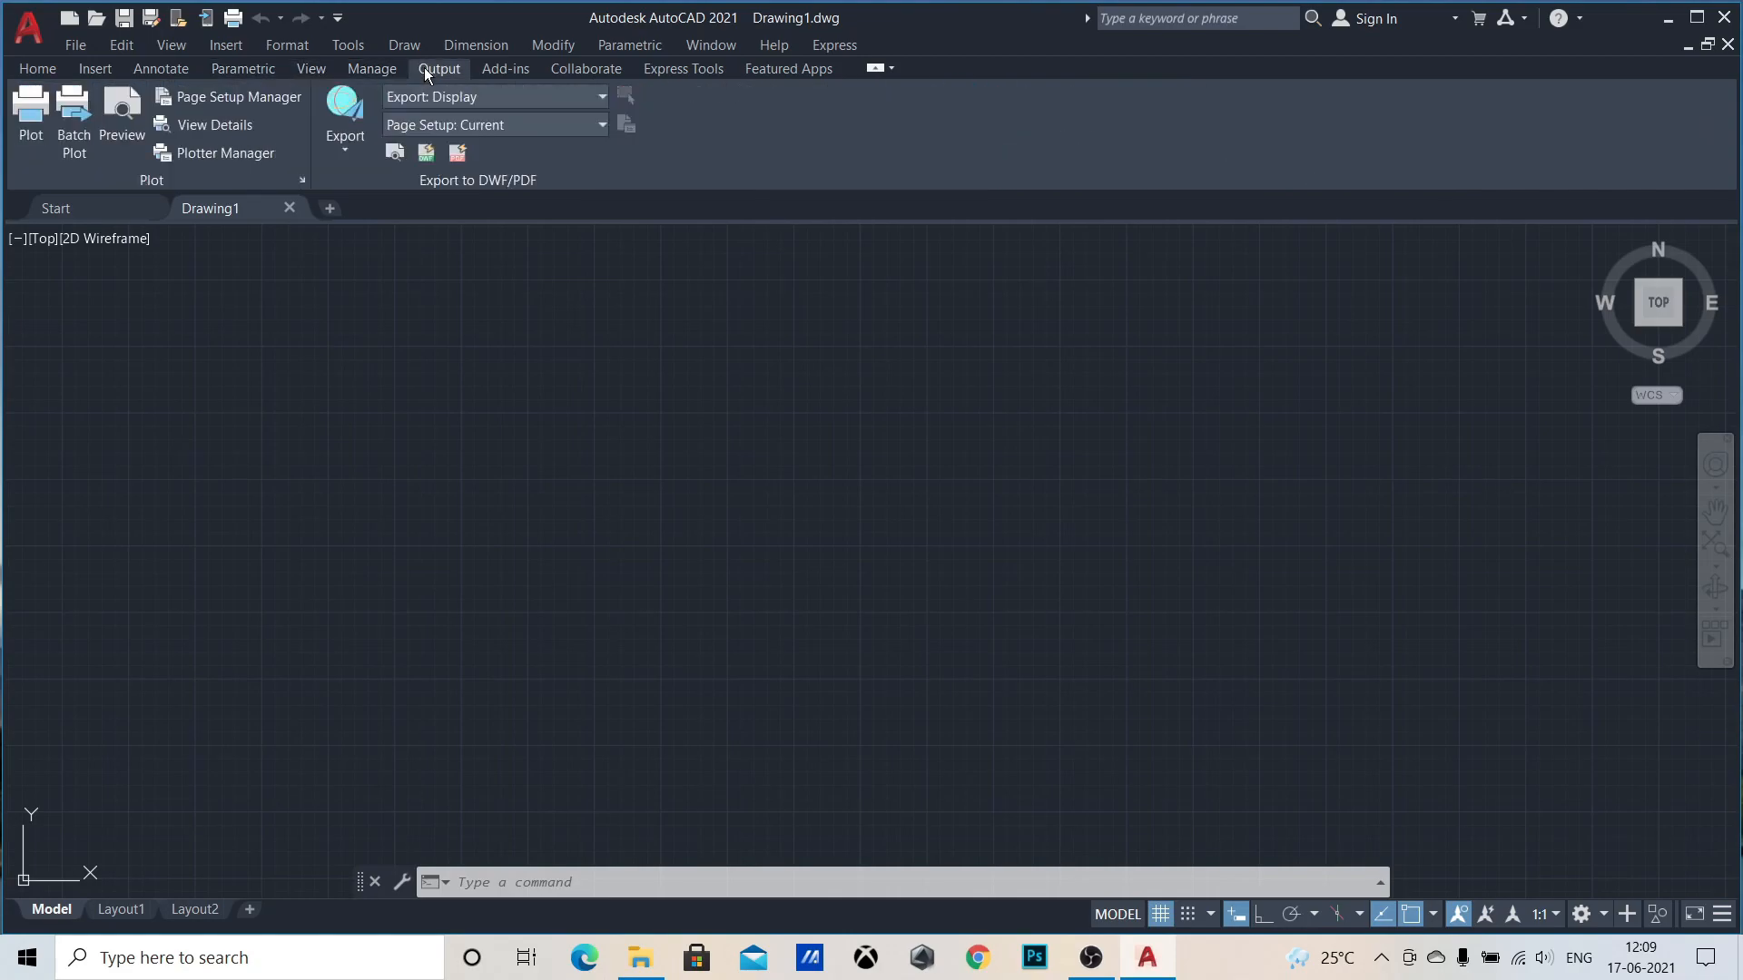
pyautogui.click(659, 70)
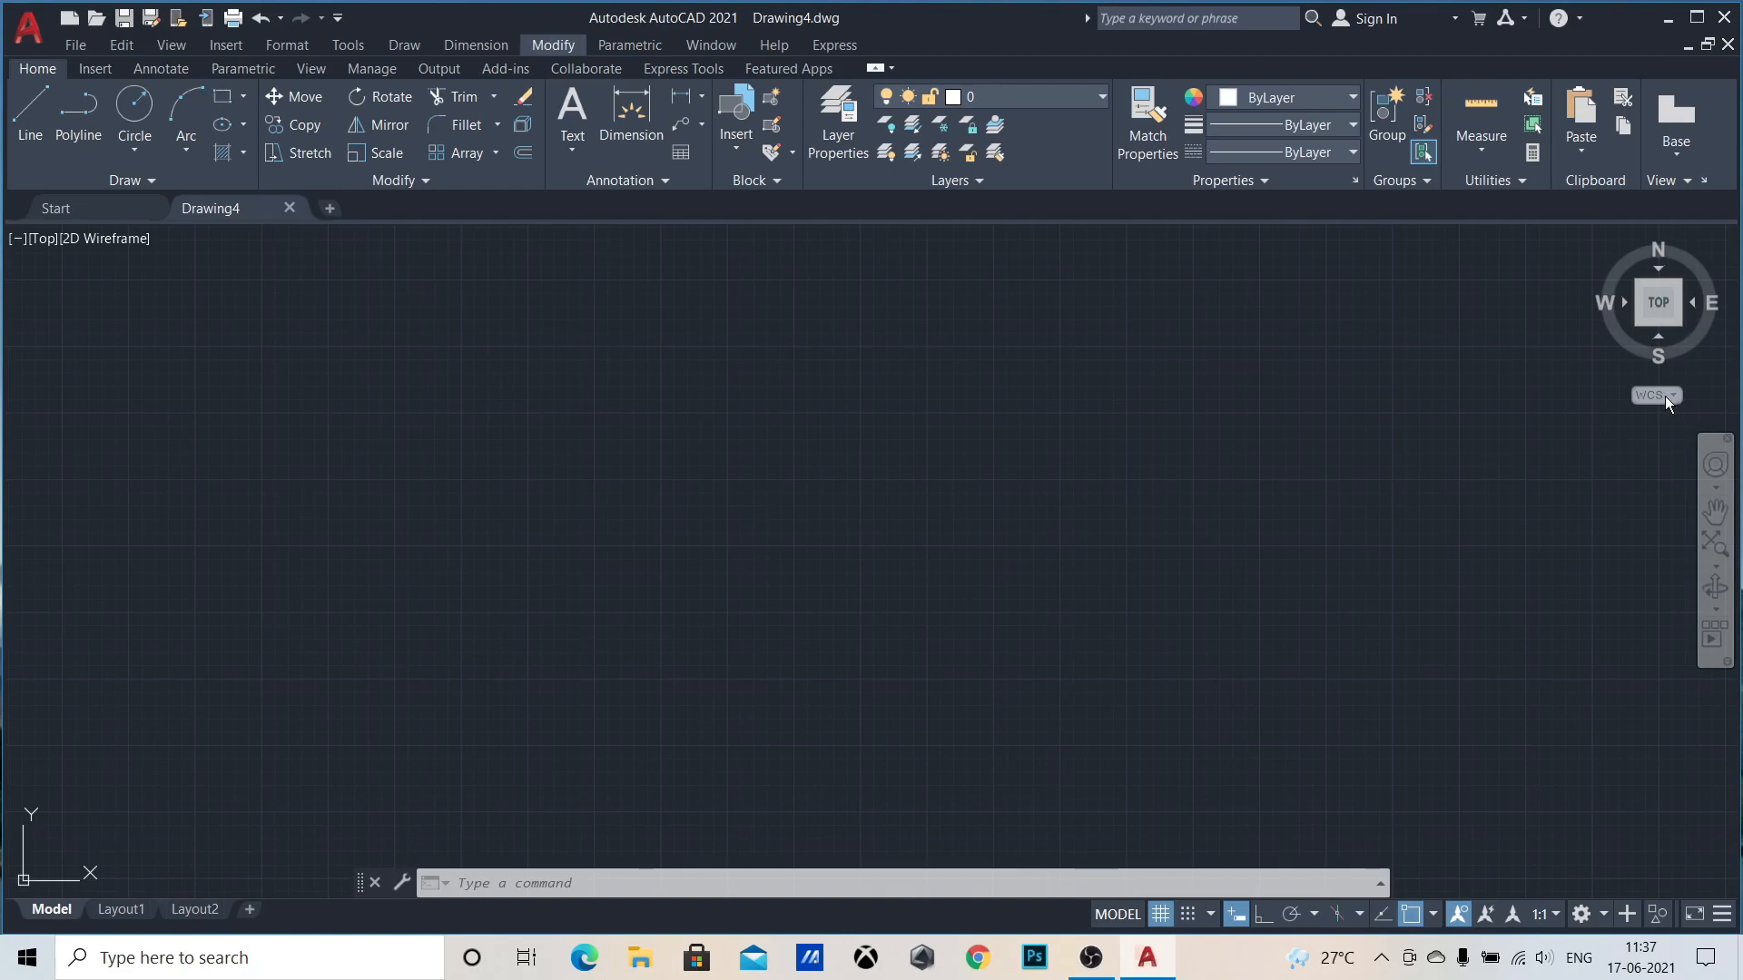
# Step: Start and exit the Pan command, and move the empty drawing view until the origin axes are in view
pyautogui.click(1715, 513)
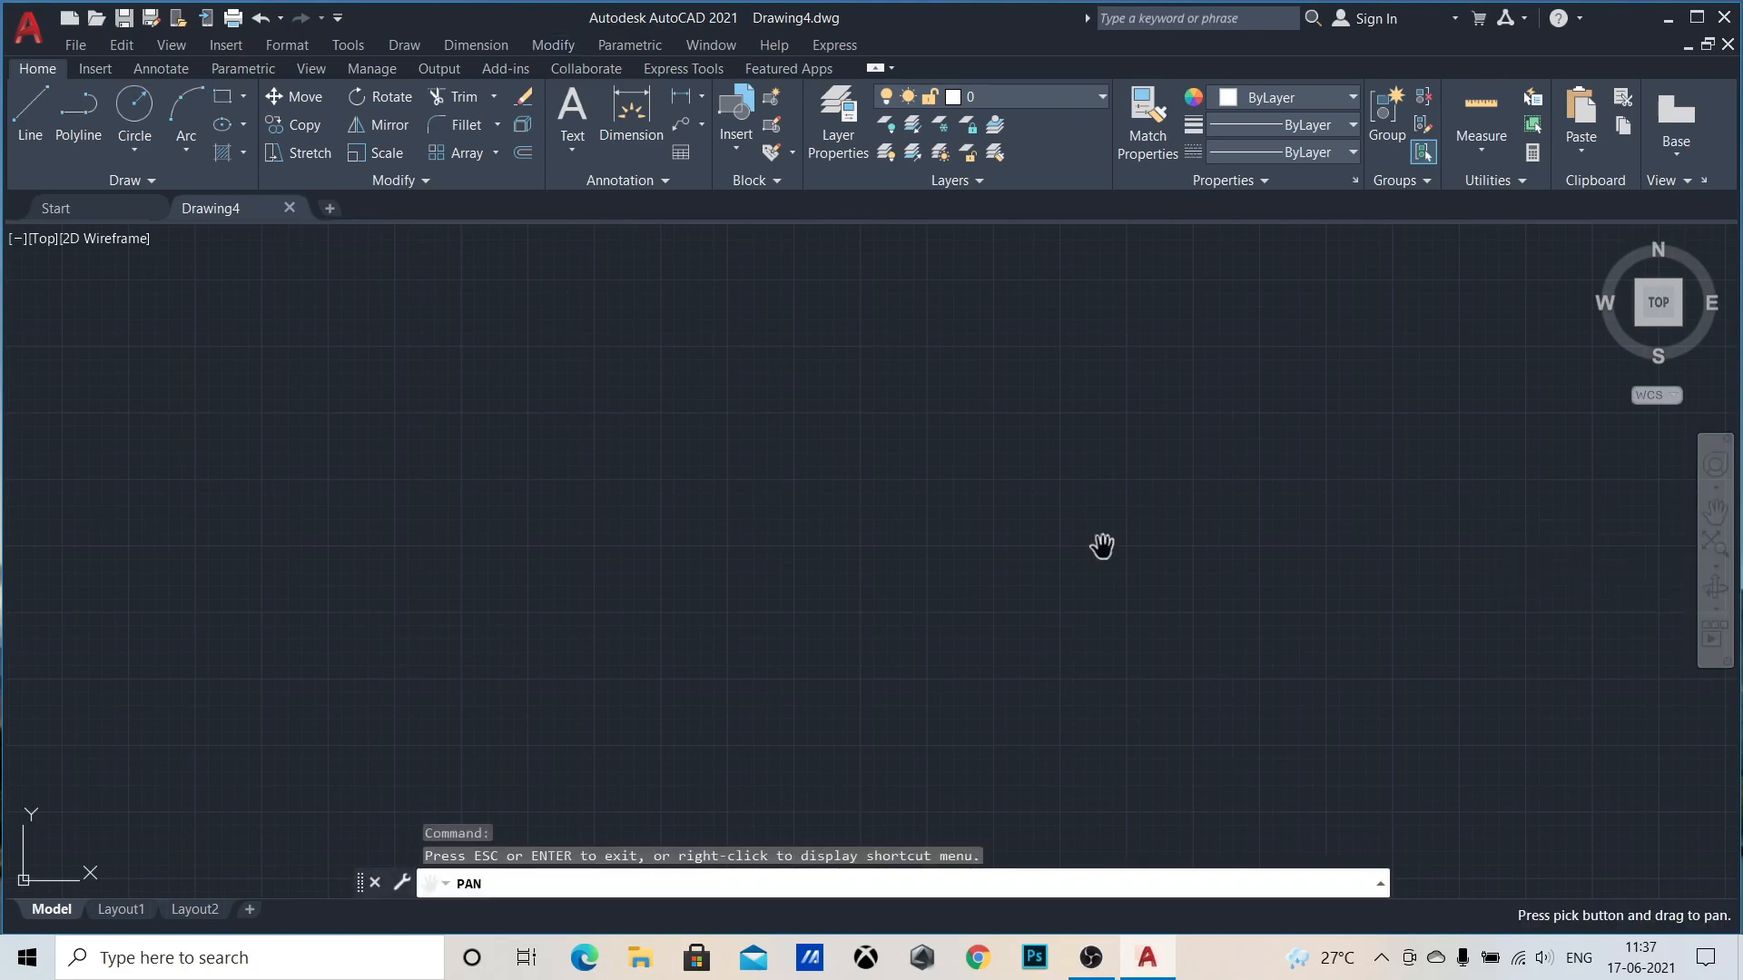
pyautogui.rightClick(681, 516)
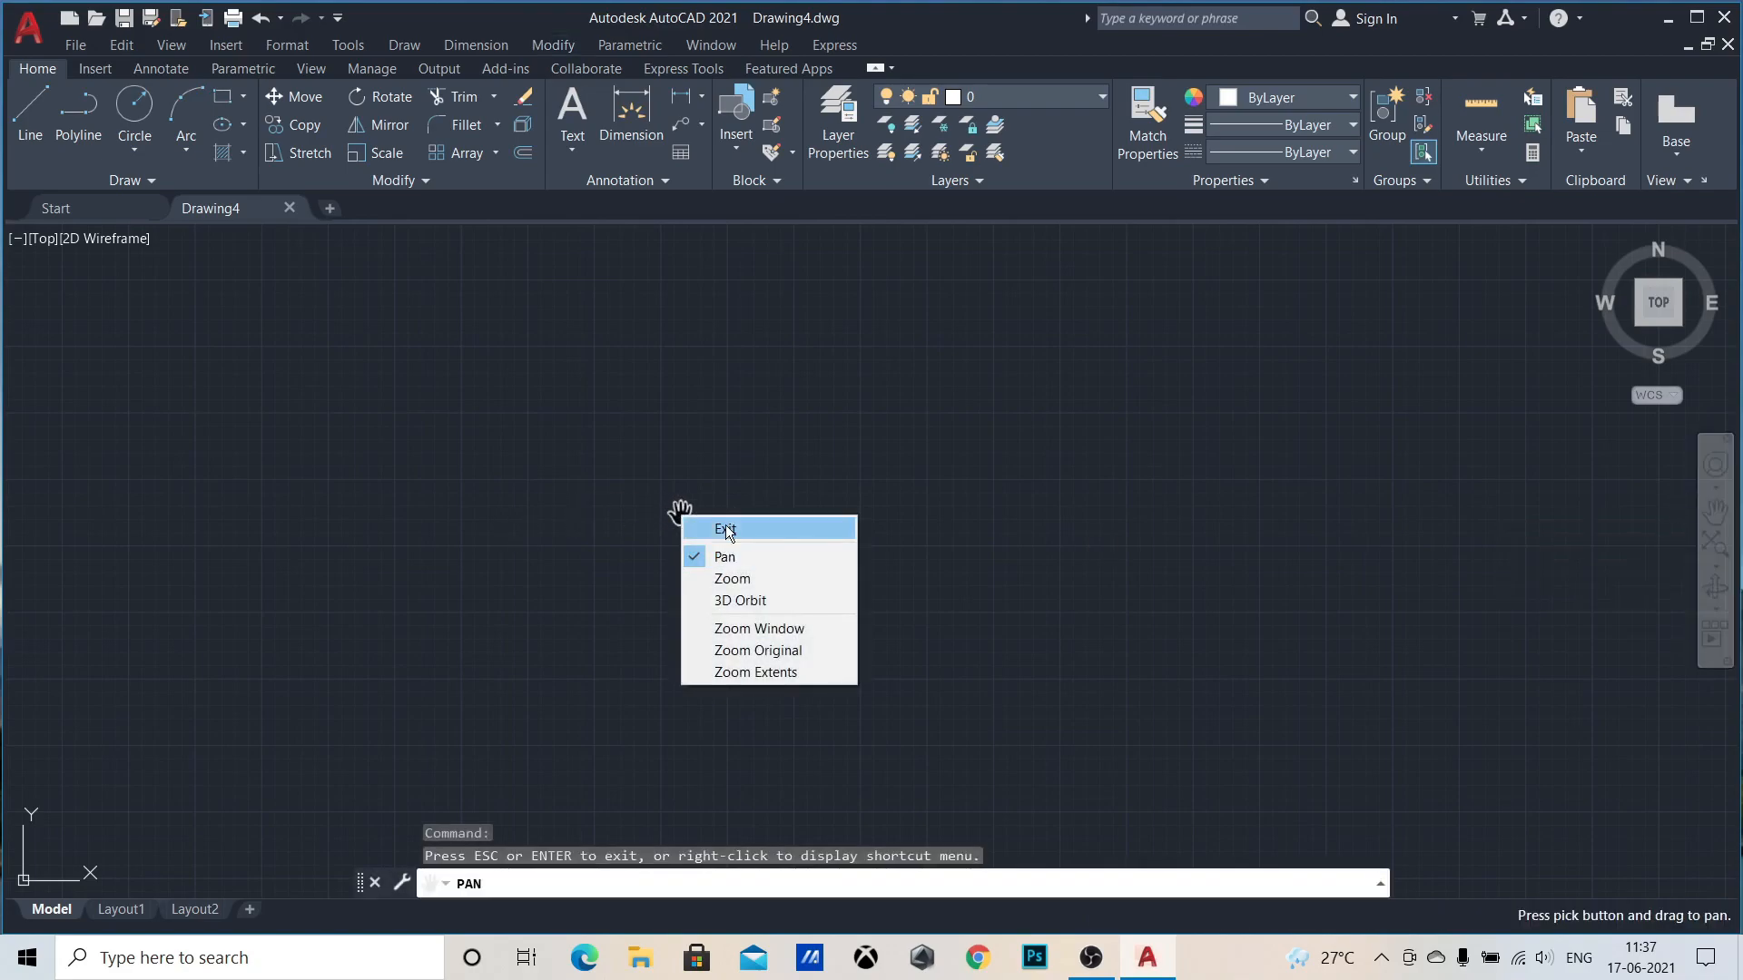
pyautogui.click(726, 529)
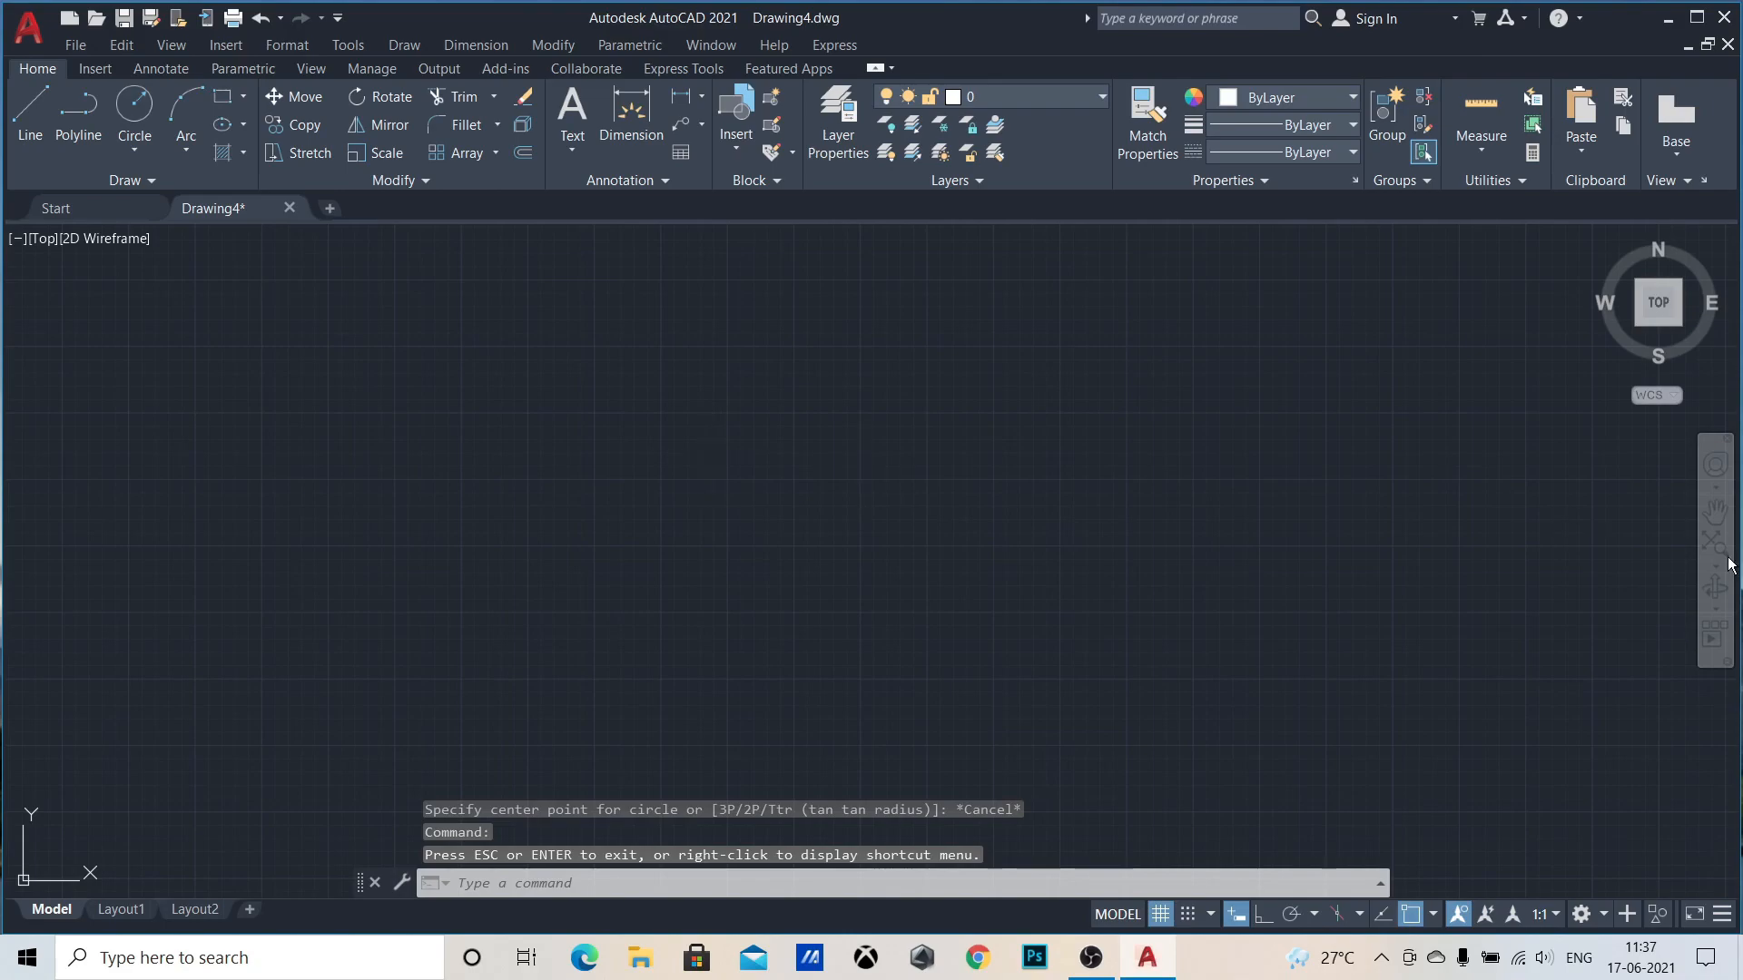
pyautogui.scroll(-2, 1069, 513)
pyautogui.moveTo(1066, 513)
pyautogui.mouseDown(button='middle')
pyautogui.moveTo(665, 560)
pyautogui.moveTo(1397, 466)
pyautogui.moveTo(1081, 504)
pyautogui.mouseUp(button='middle')
pyautogui.moveTo(927, 476); pyautogui.dragTo(750, 496, button='middle')
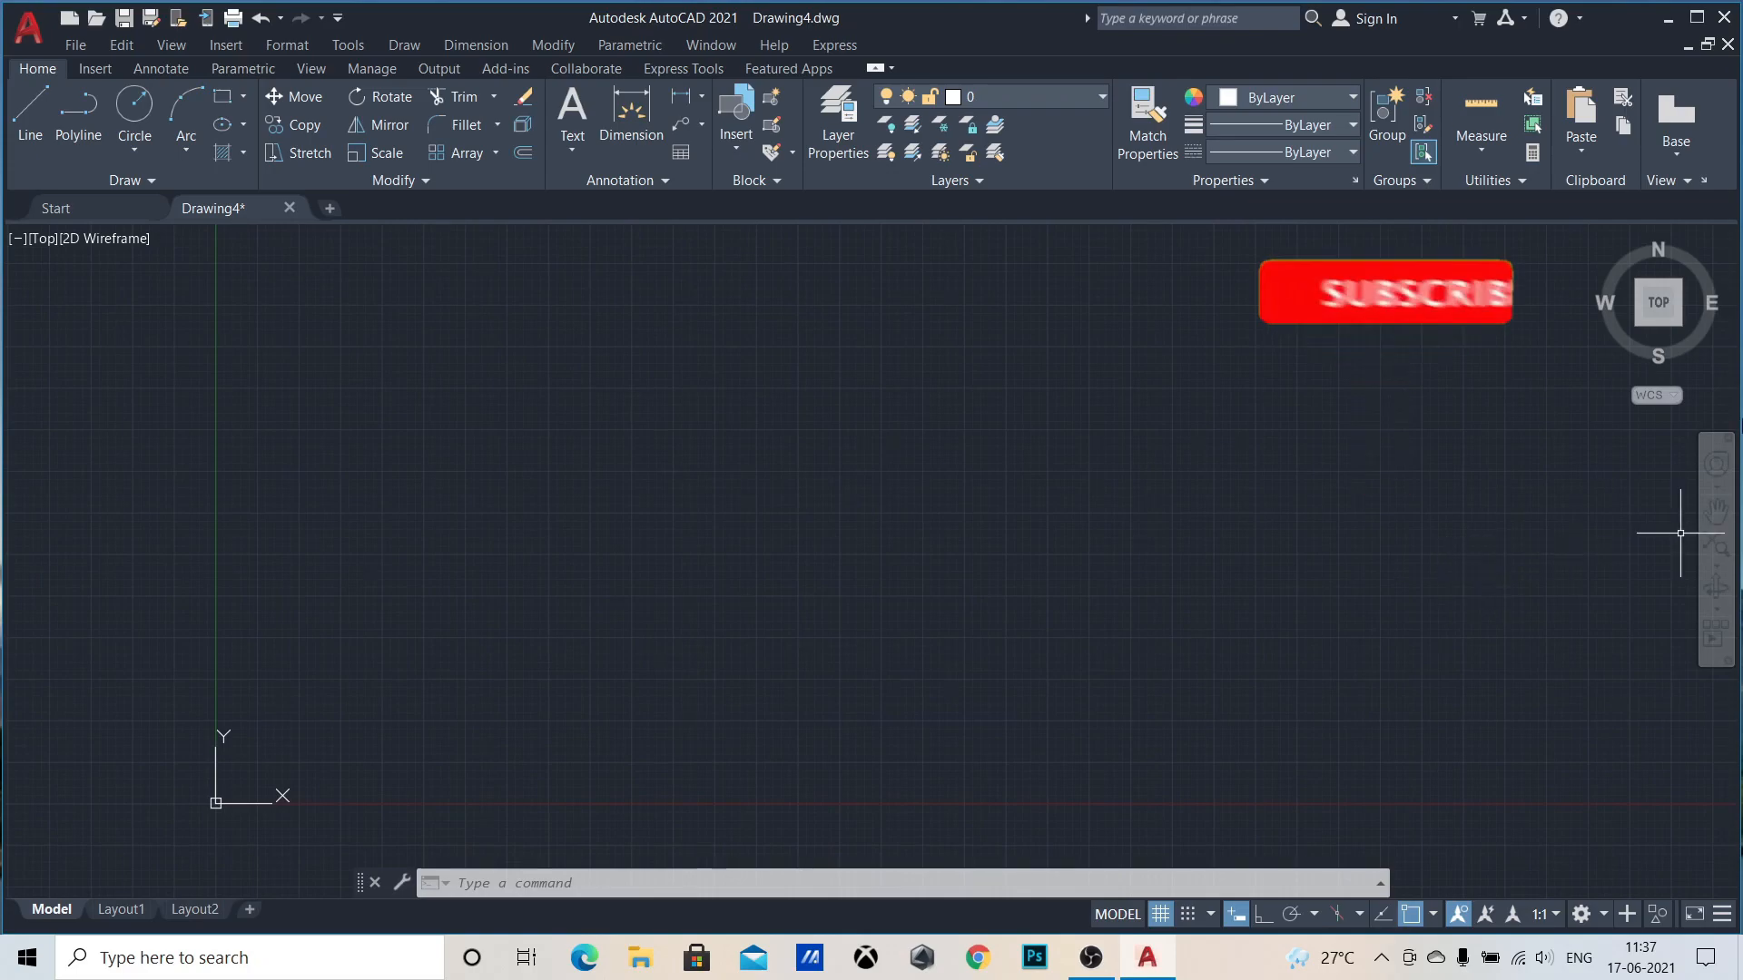
# Step: Change the view with the Zoom command, zoom back out around the origin and pan the origin toward the lower left
pyautogui.click(1706, 565)
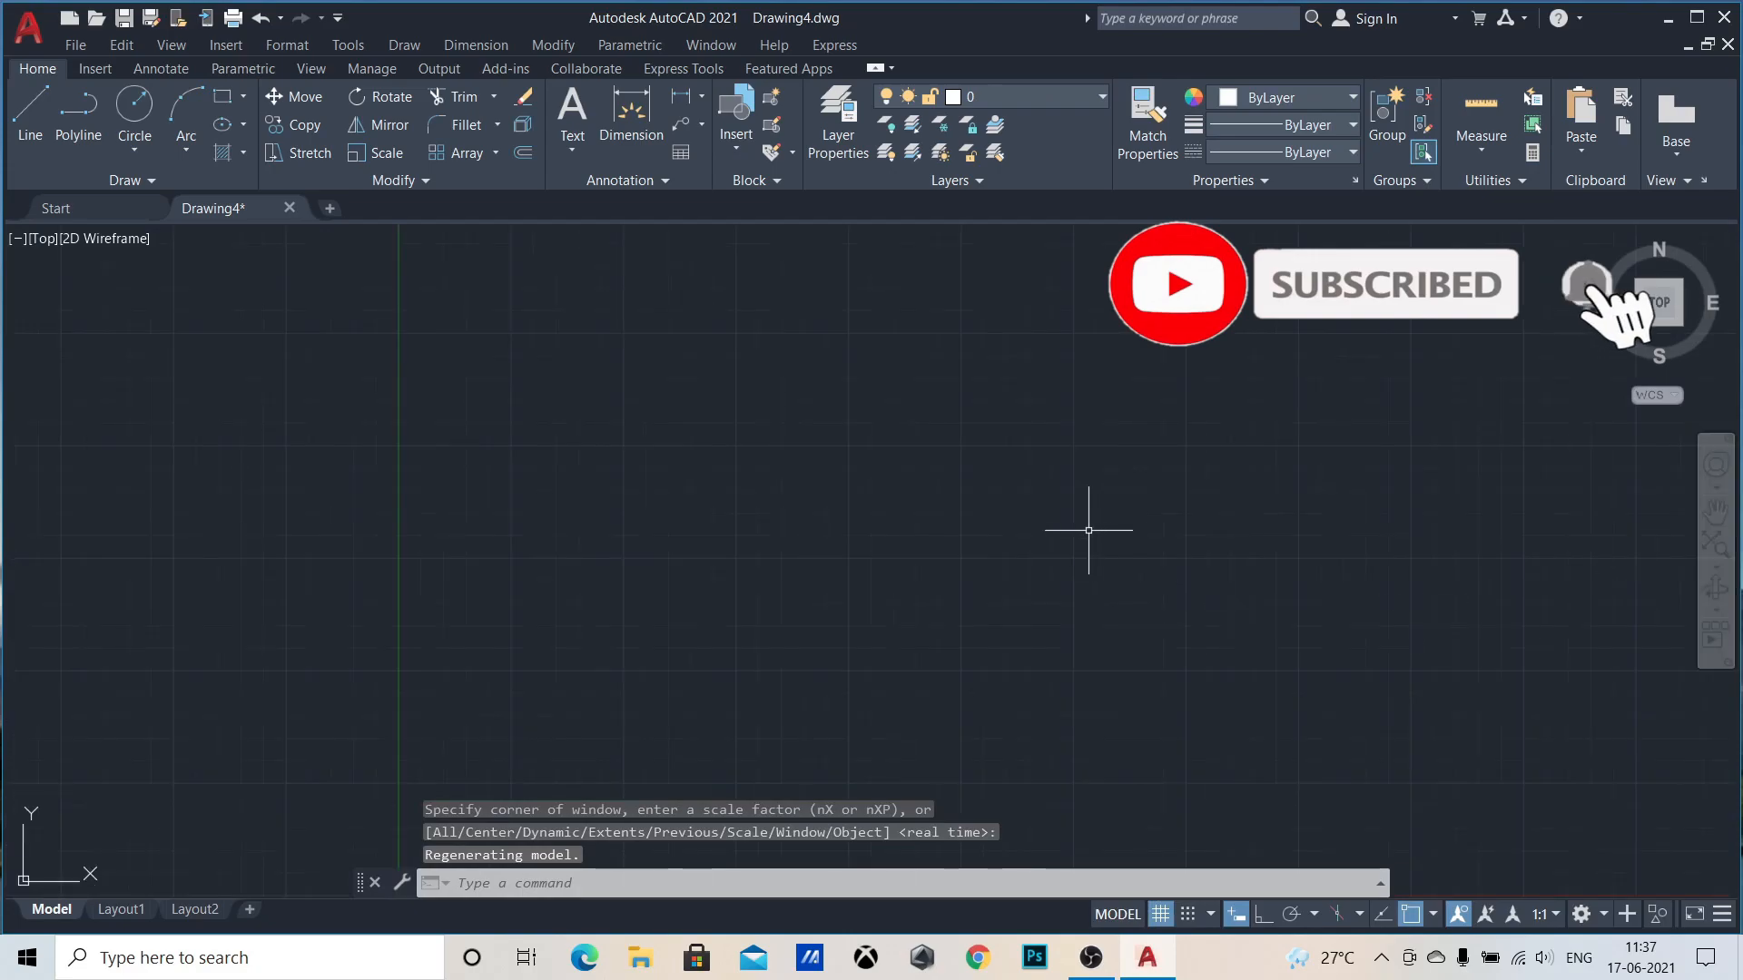
pyautogui.scroll(-6, 853, 491)
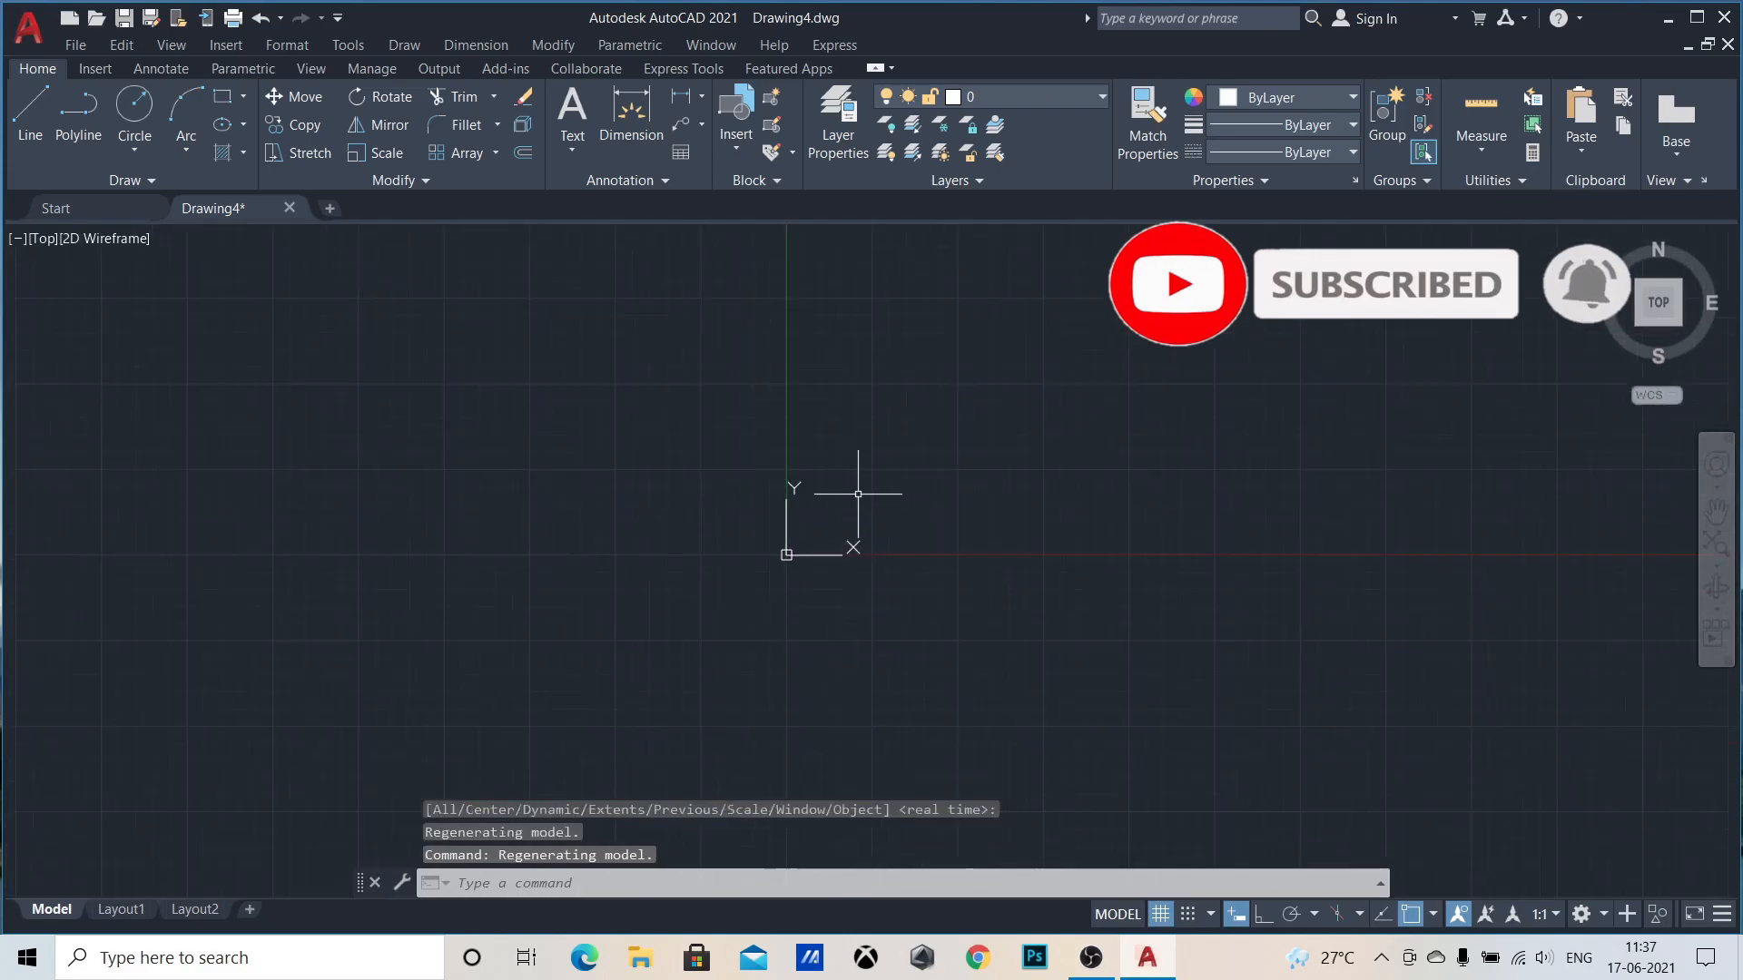
pyautogui.press('Escape')
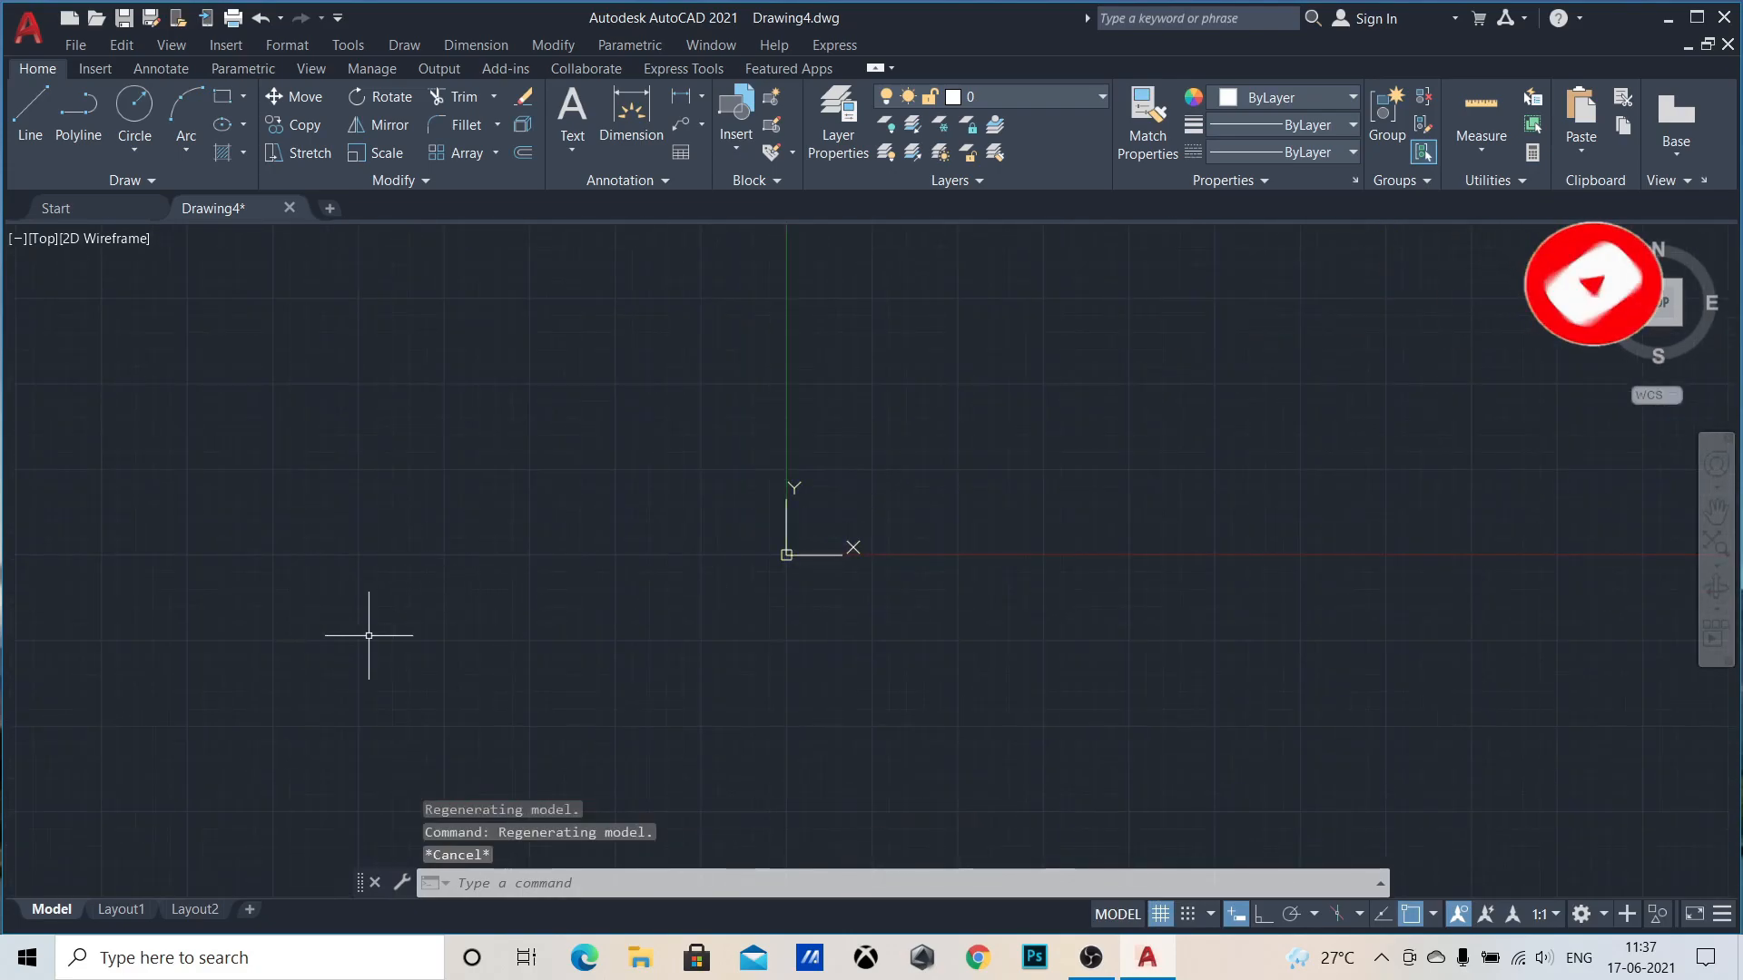
pyautogui.moveTo(1006, 448); pyautogui.dragTo(546, 622, button='middle')
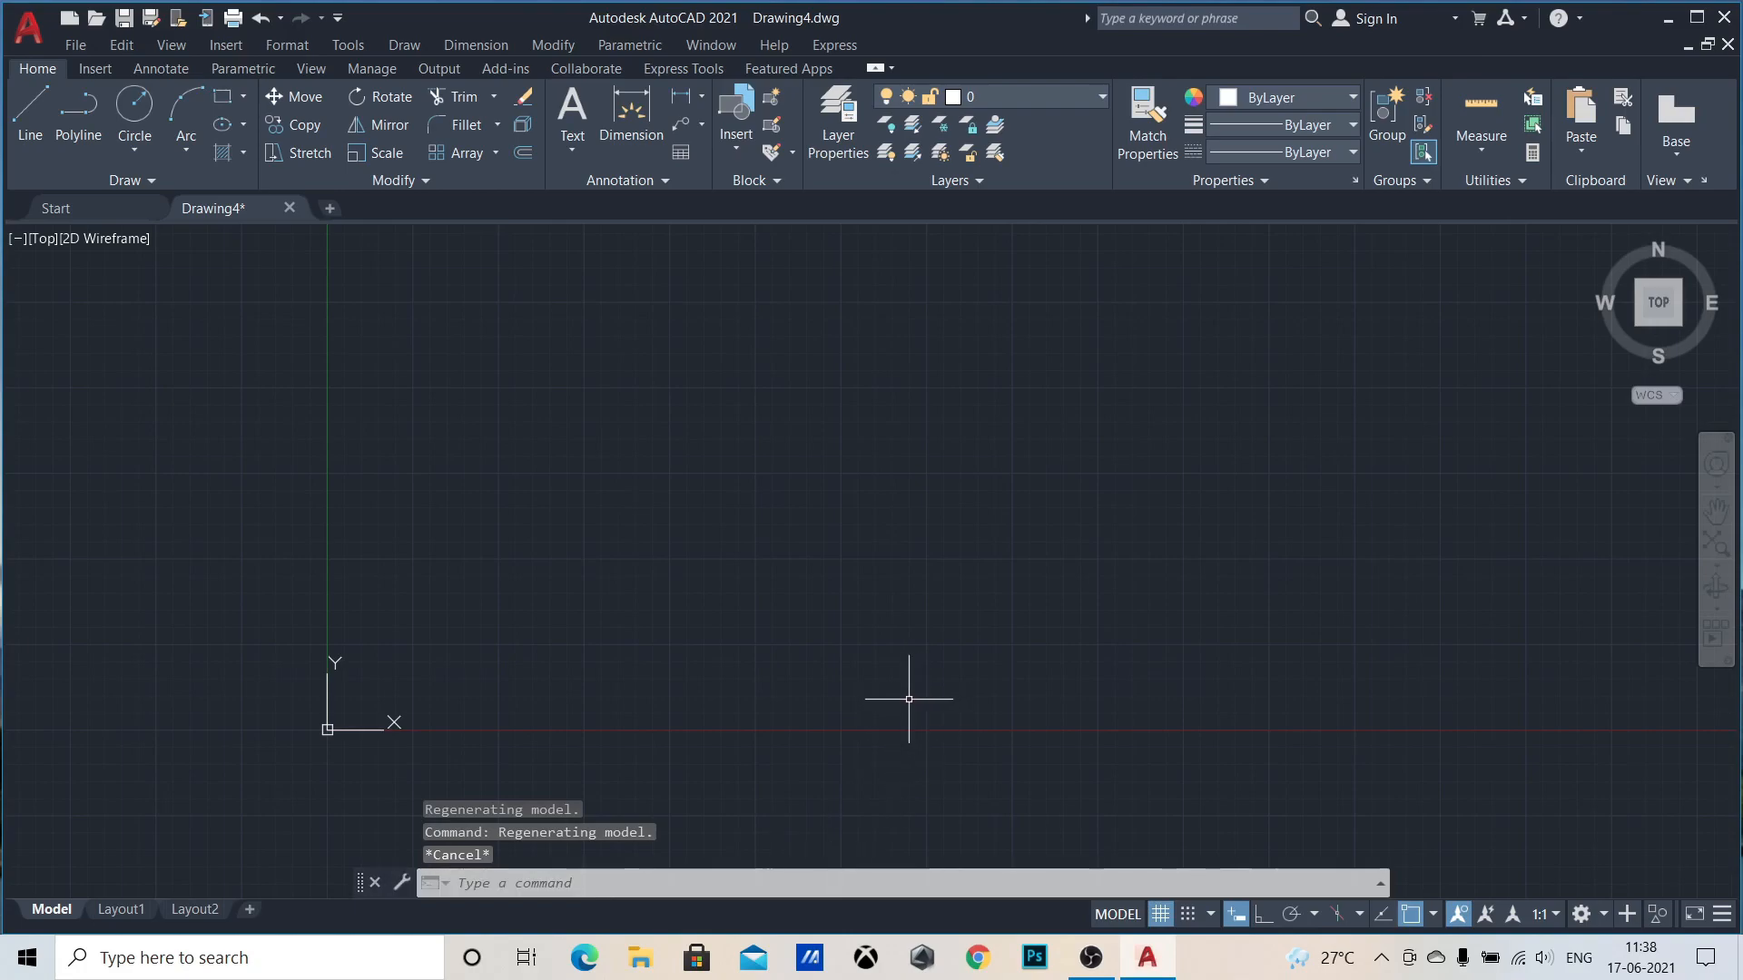
pyautogui.write('L')
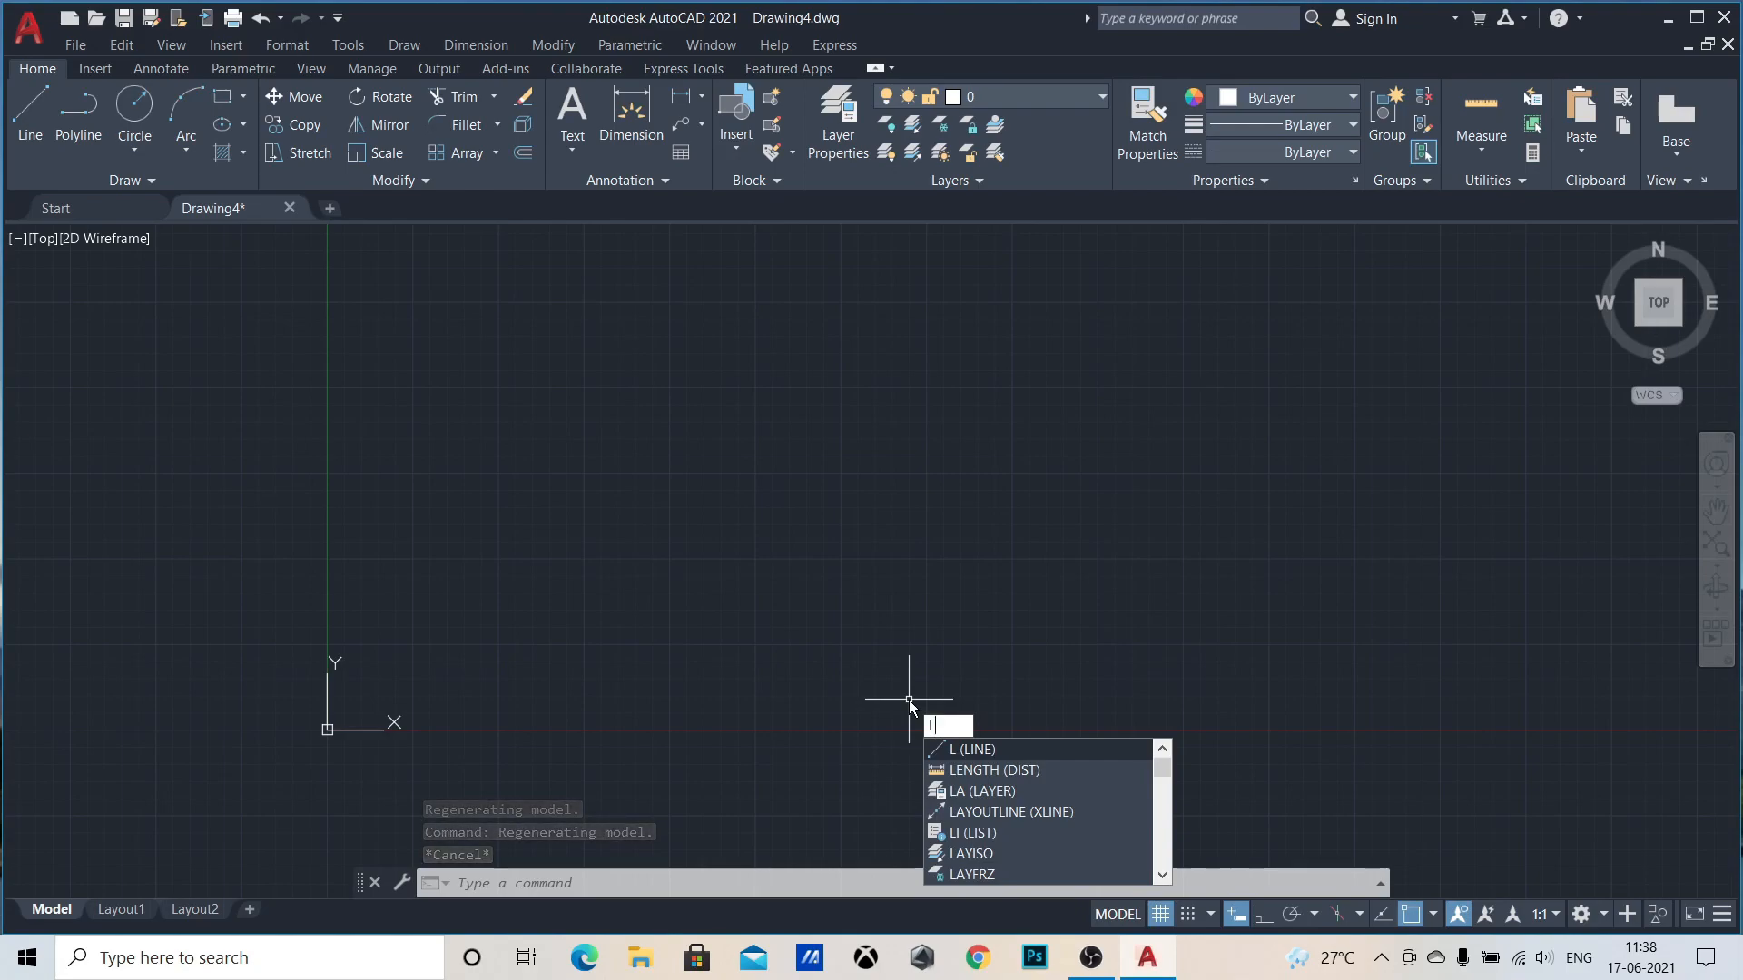
pyautogui.press('Return')
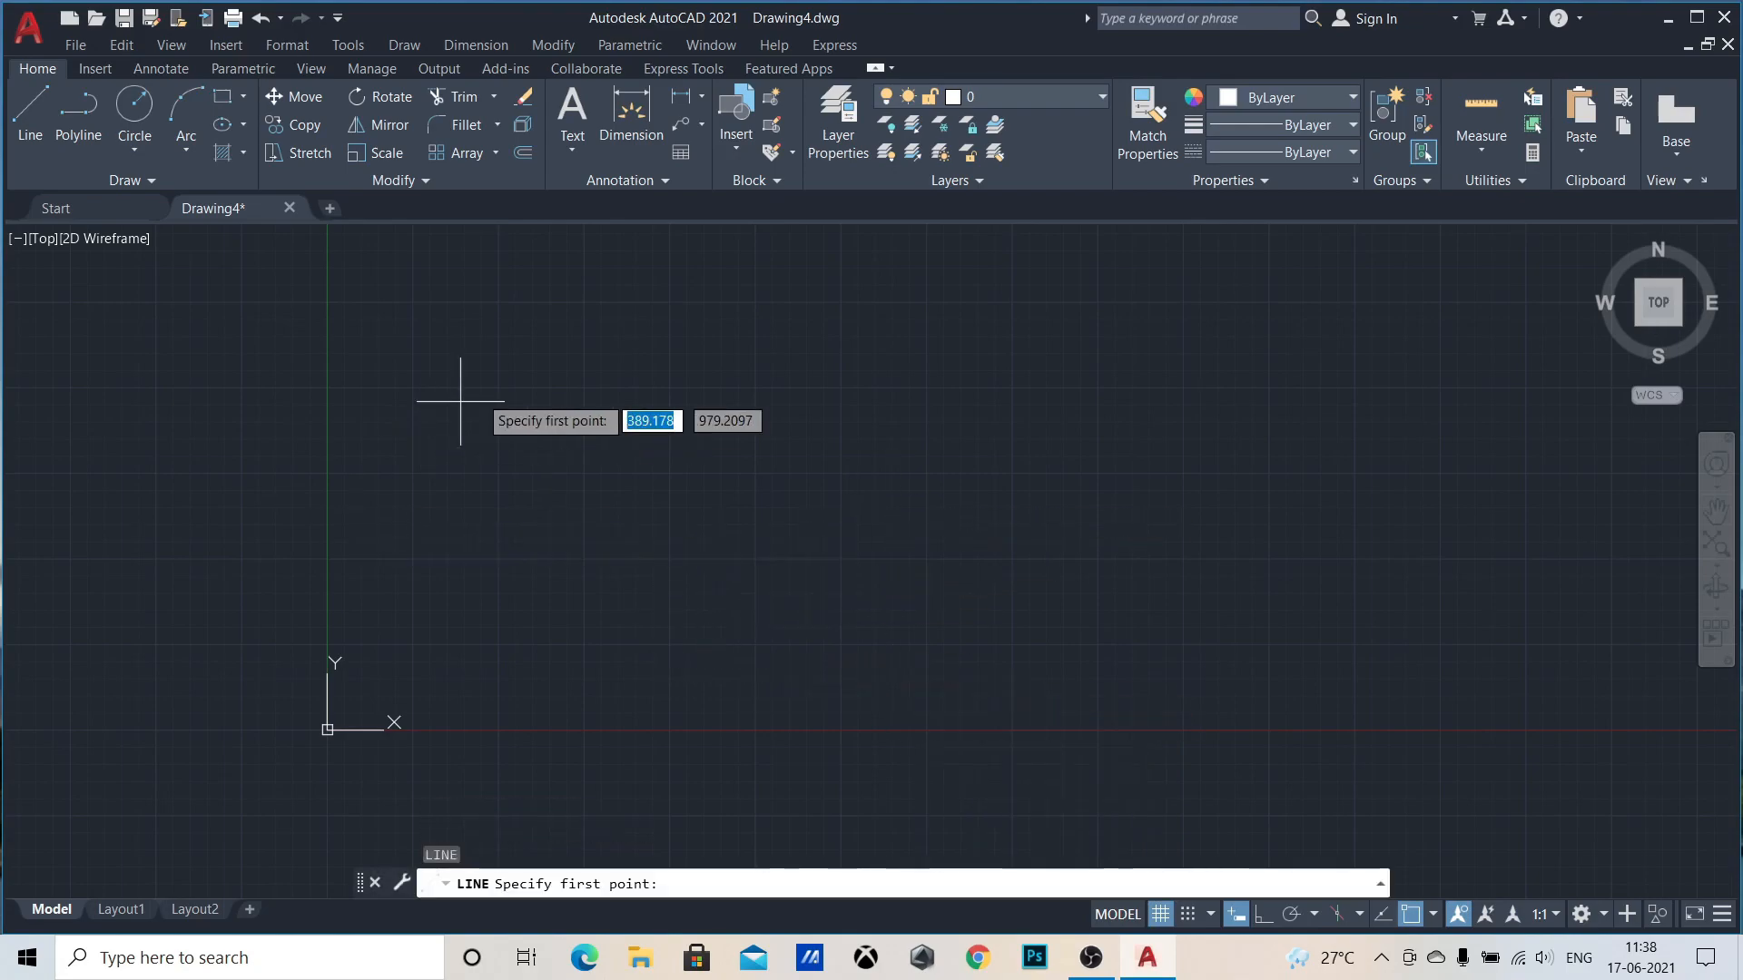
pyautogui.click(550, 418)
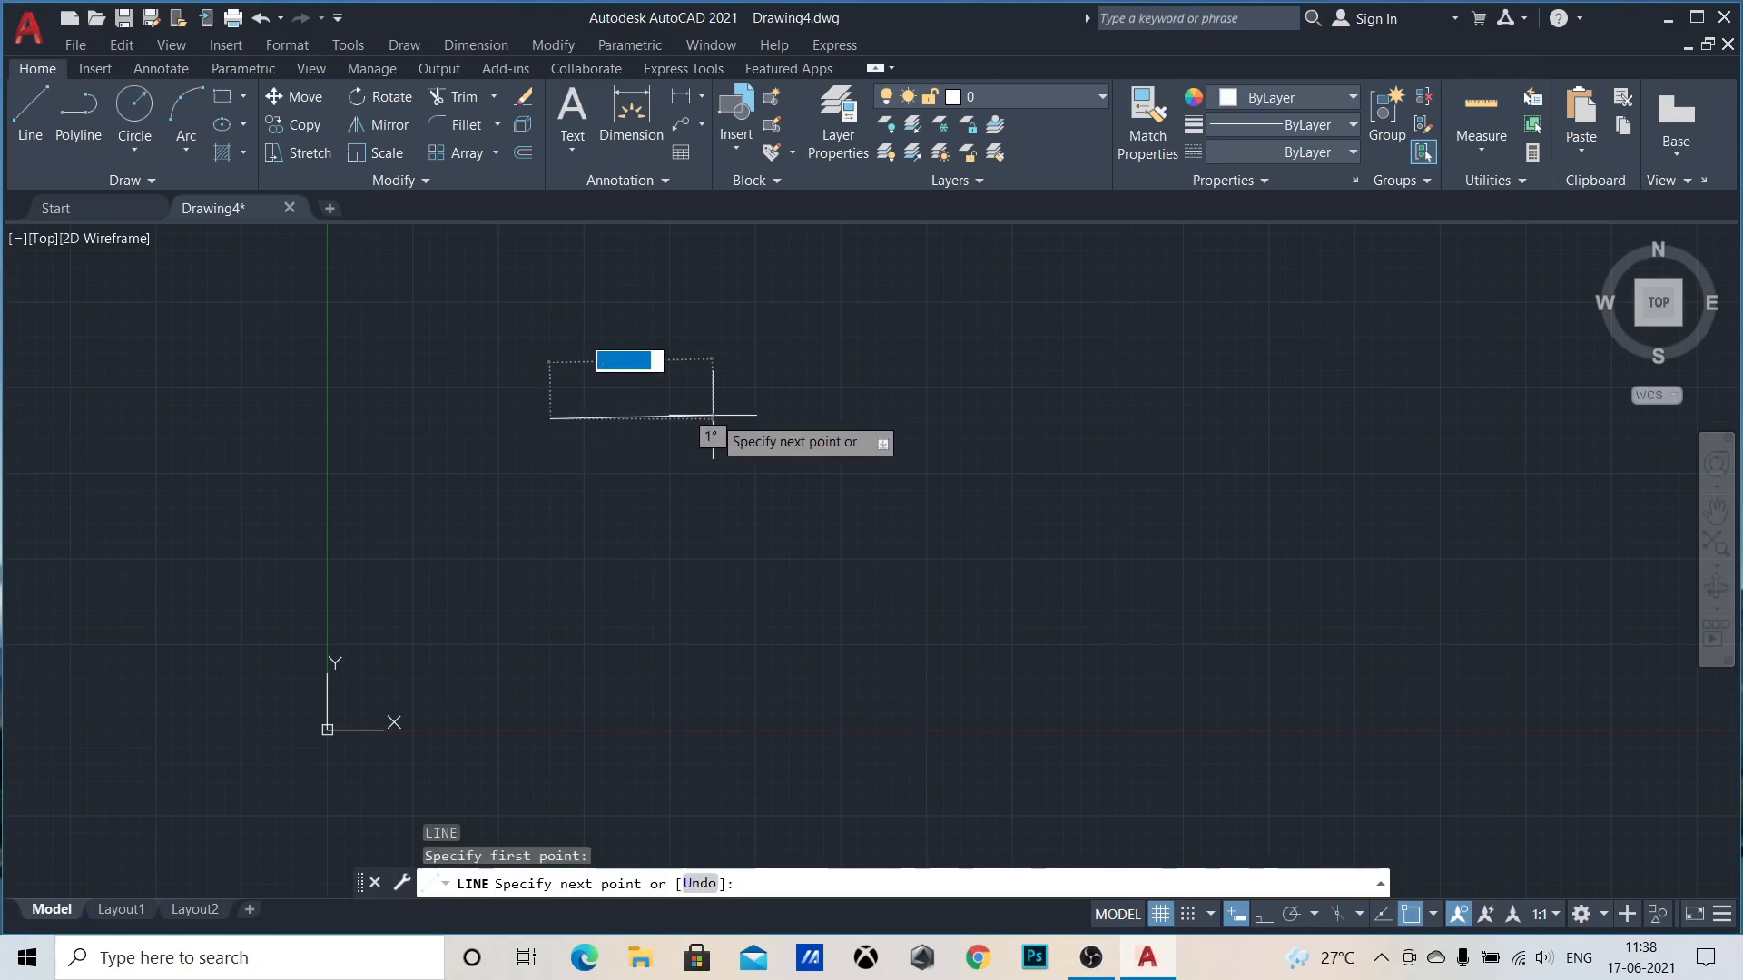
pyautogui.press('Escape')
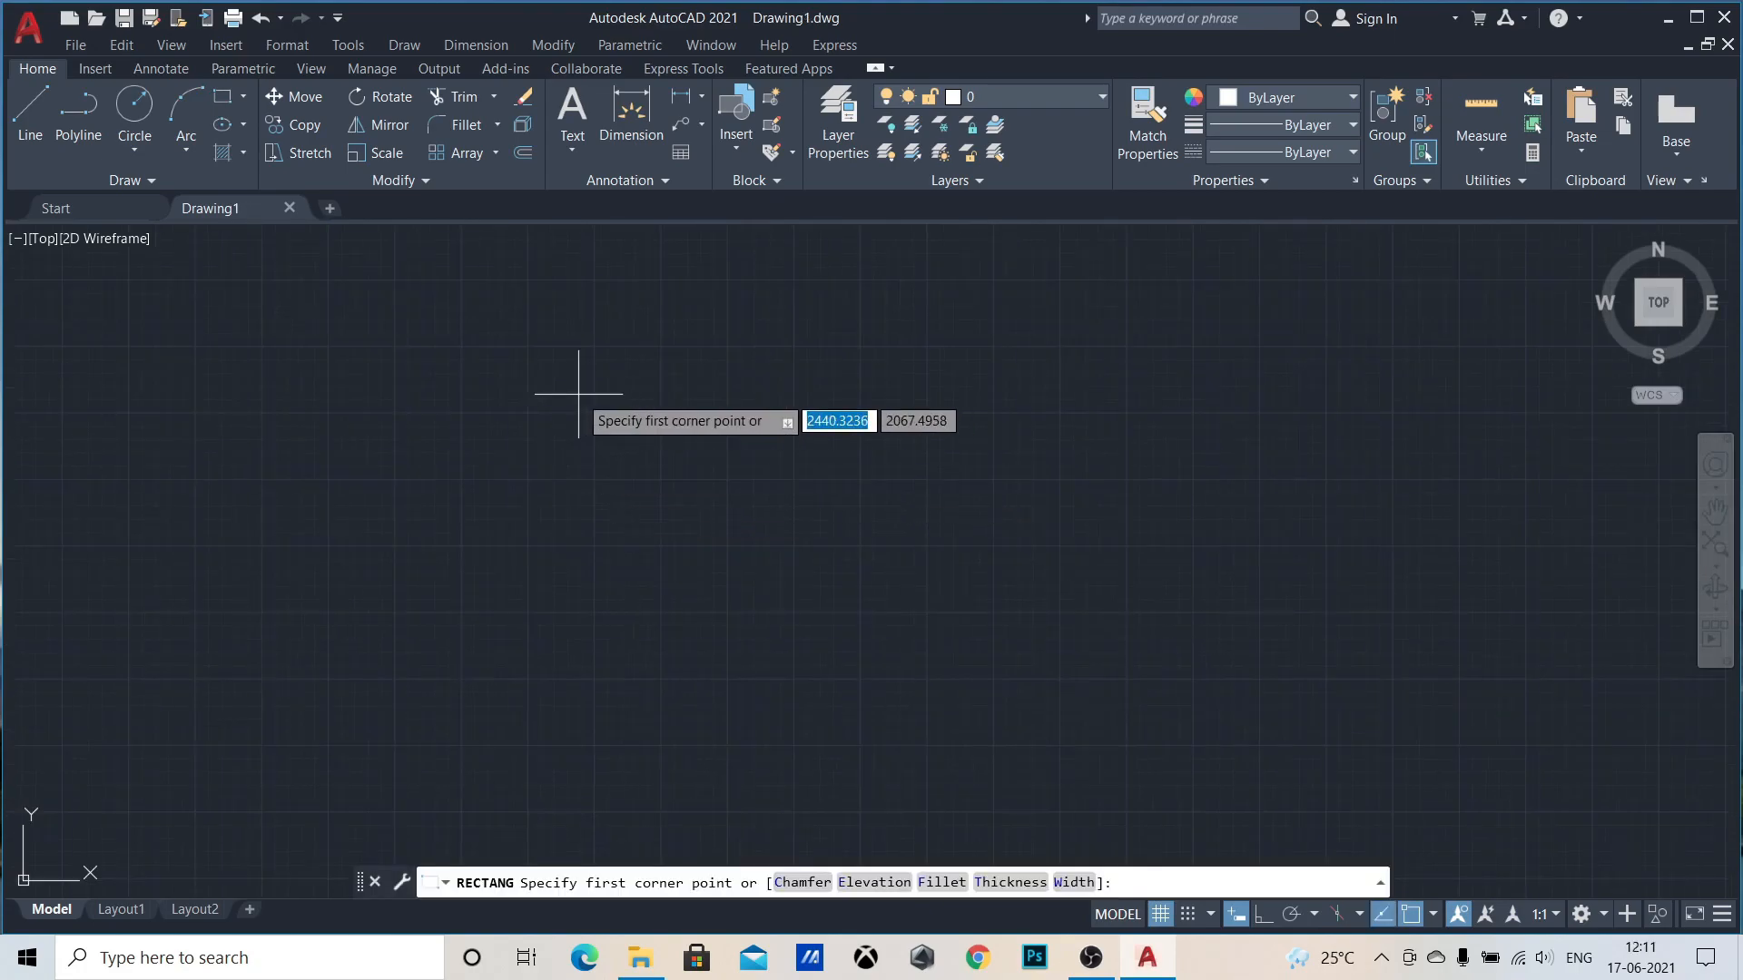
# Step: Draw a wide rectangle across the middle of the drawing area, with its first corner at about 2440, 2067
pyautogui.click(578, 394)
pyautogui.click(1162, 645)
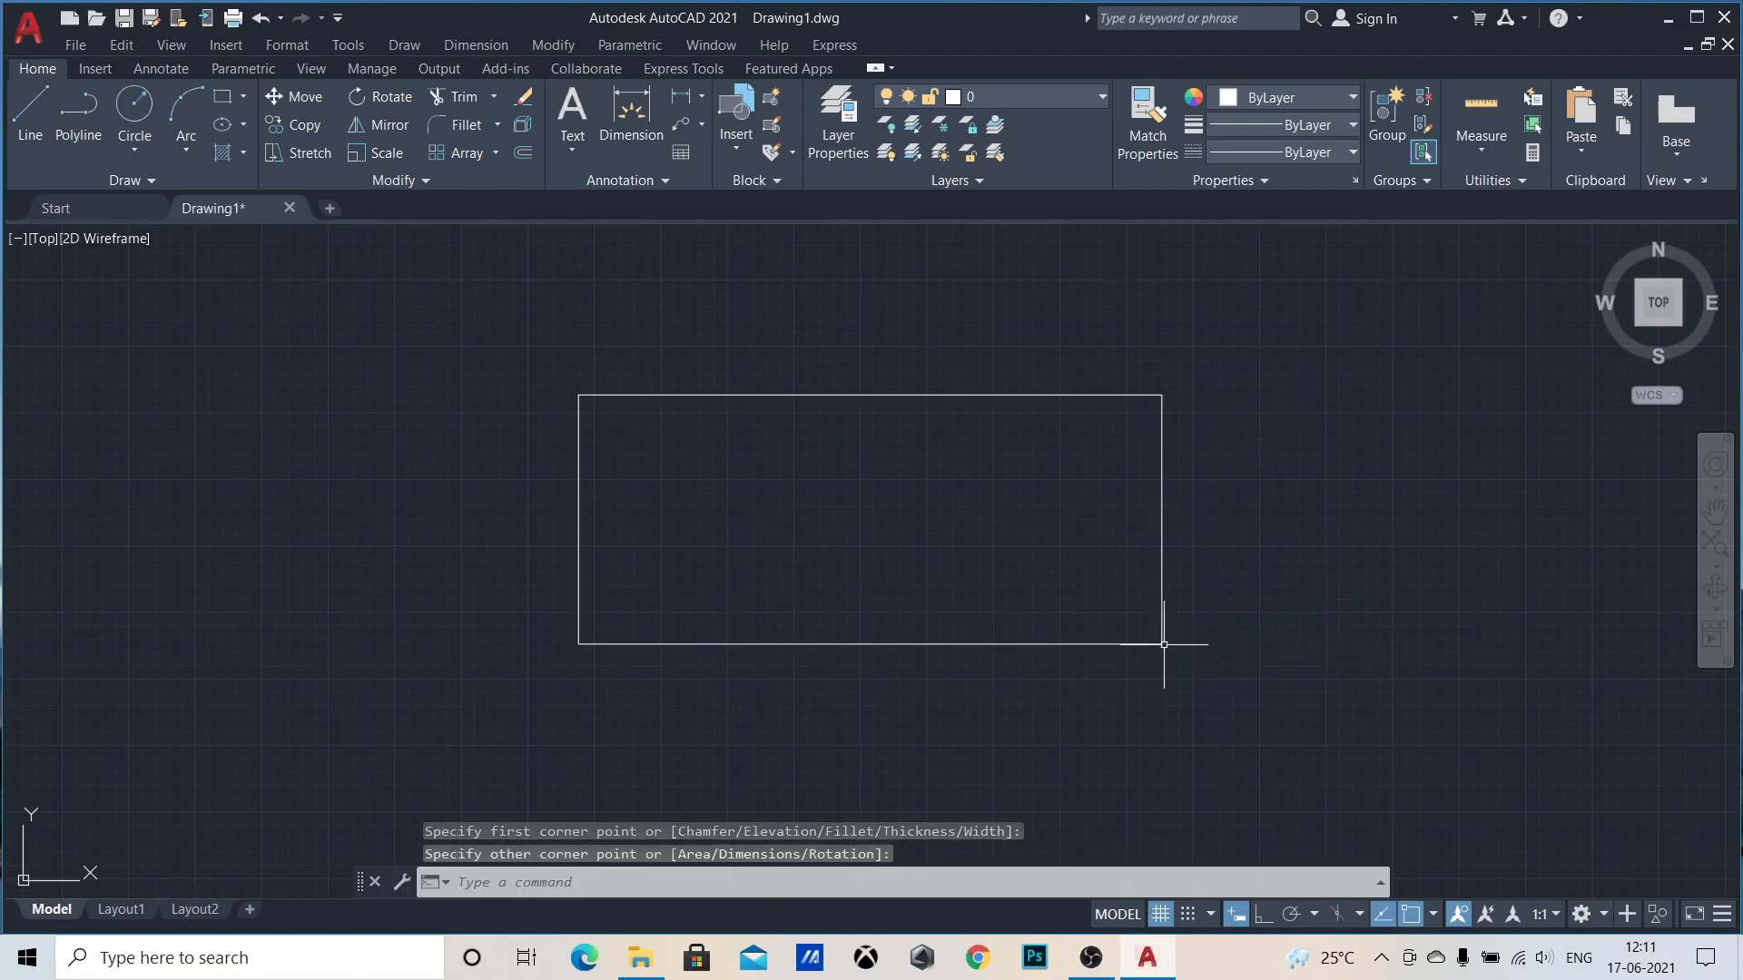
# Step: View the rectangle on the Layout1 and Layout2 sheets, comparing with model space and returning to it
pyautogui.click(112, 912)
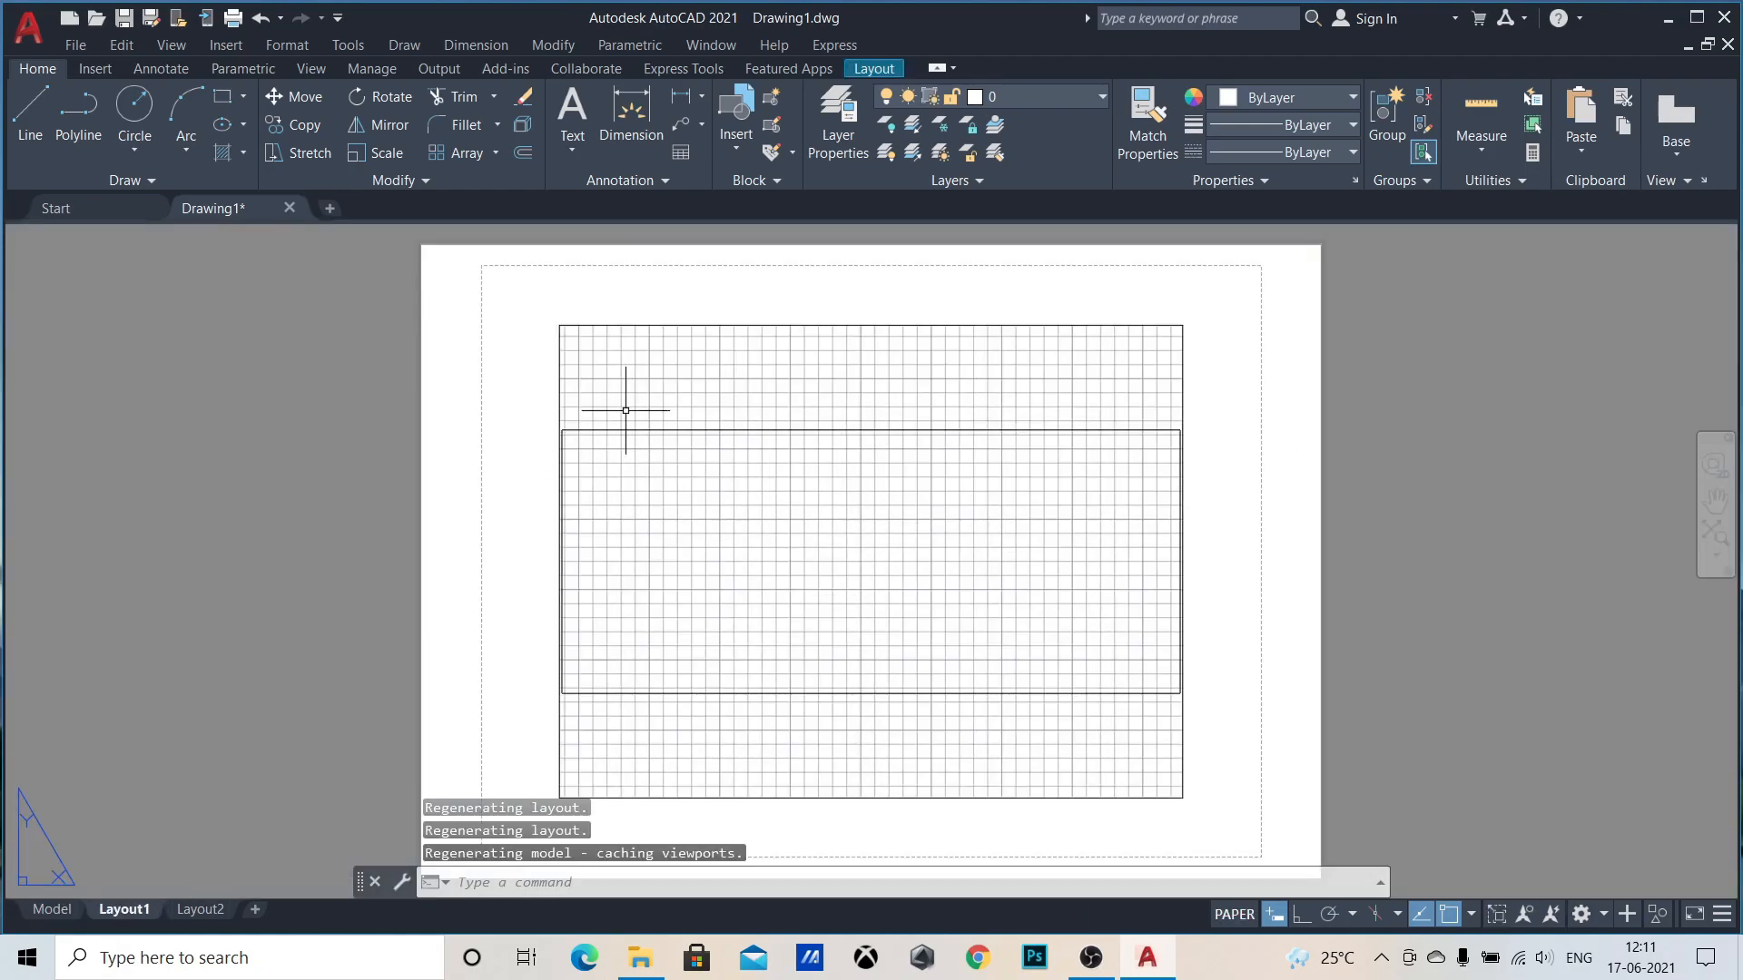
pyautogui.click(50, 912)
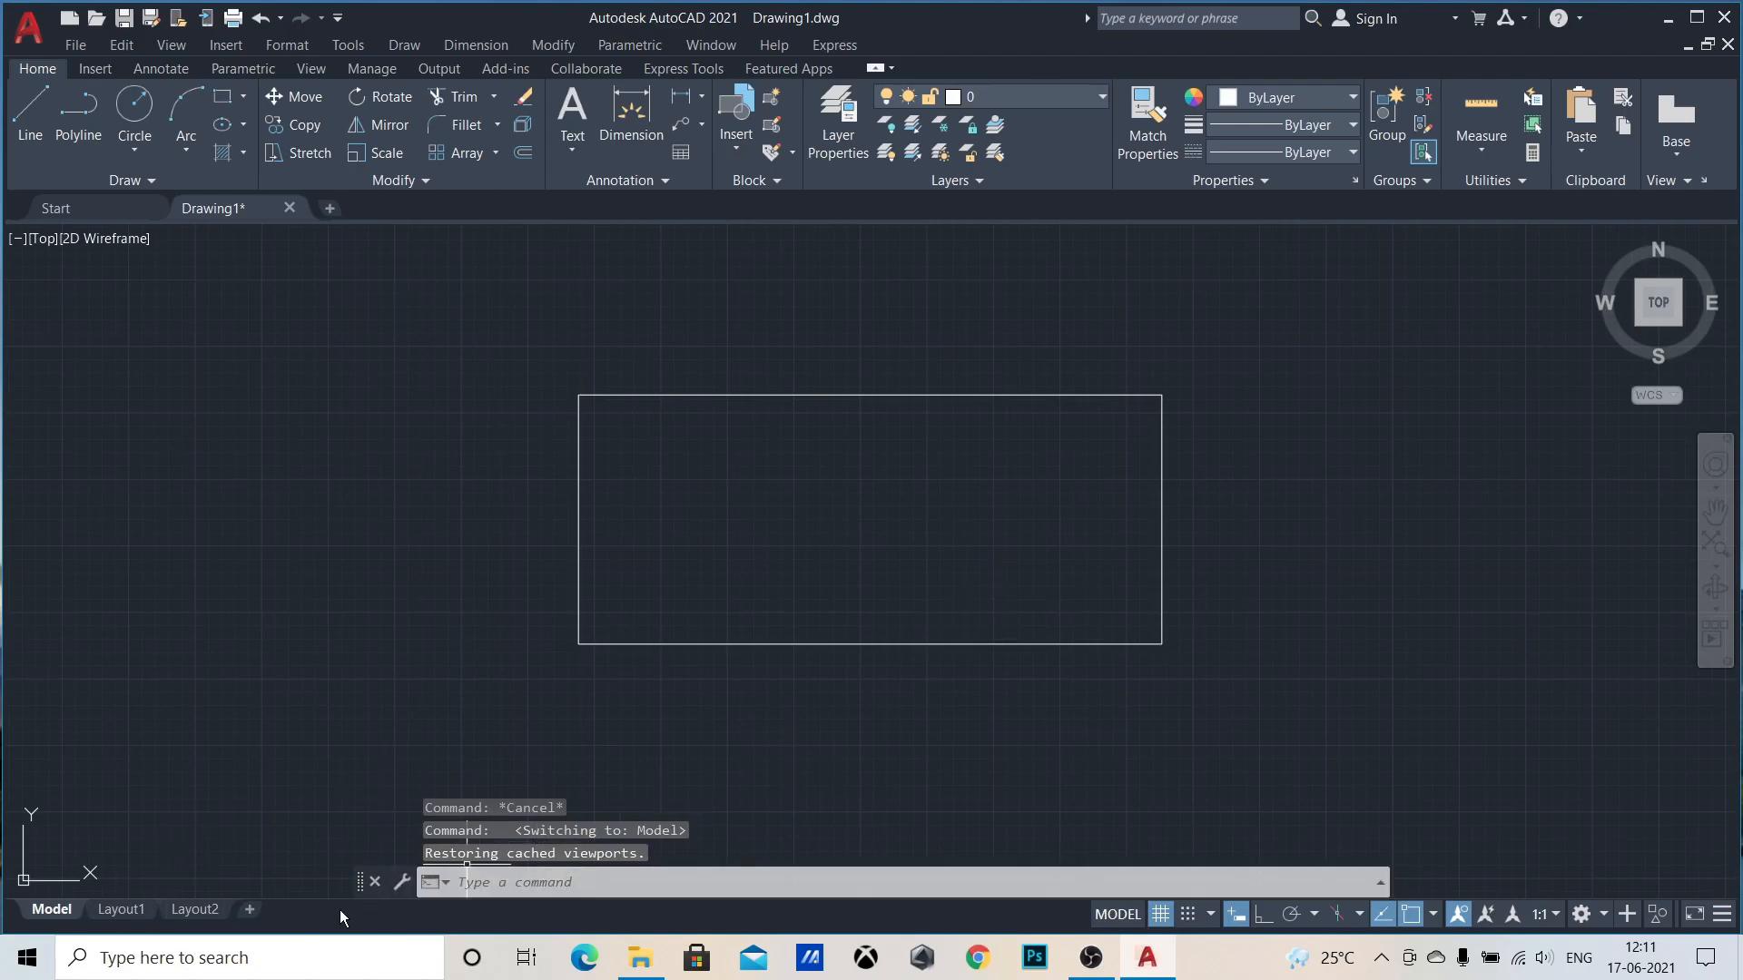
pyautogui.click(127, 909)
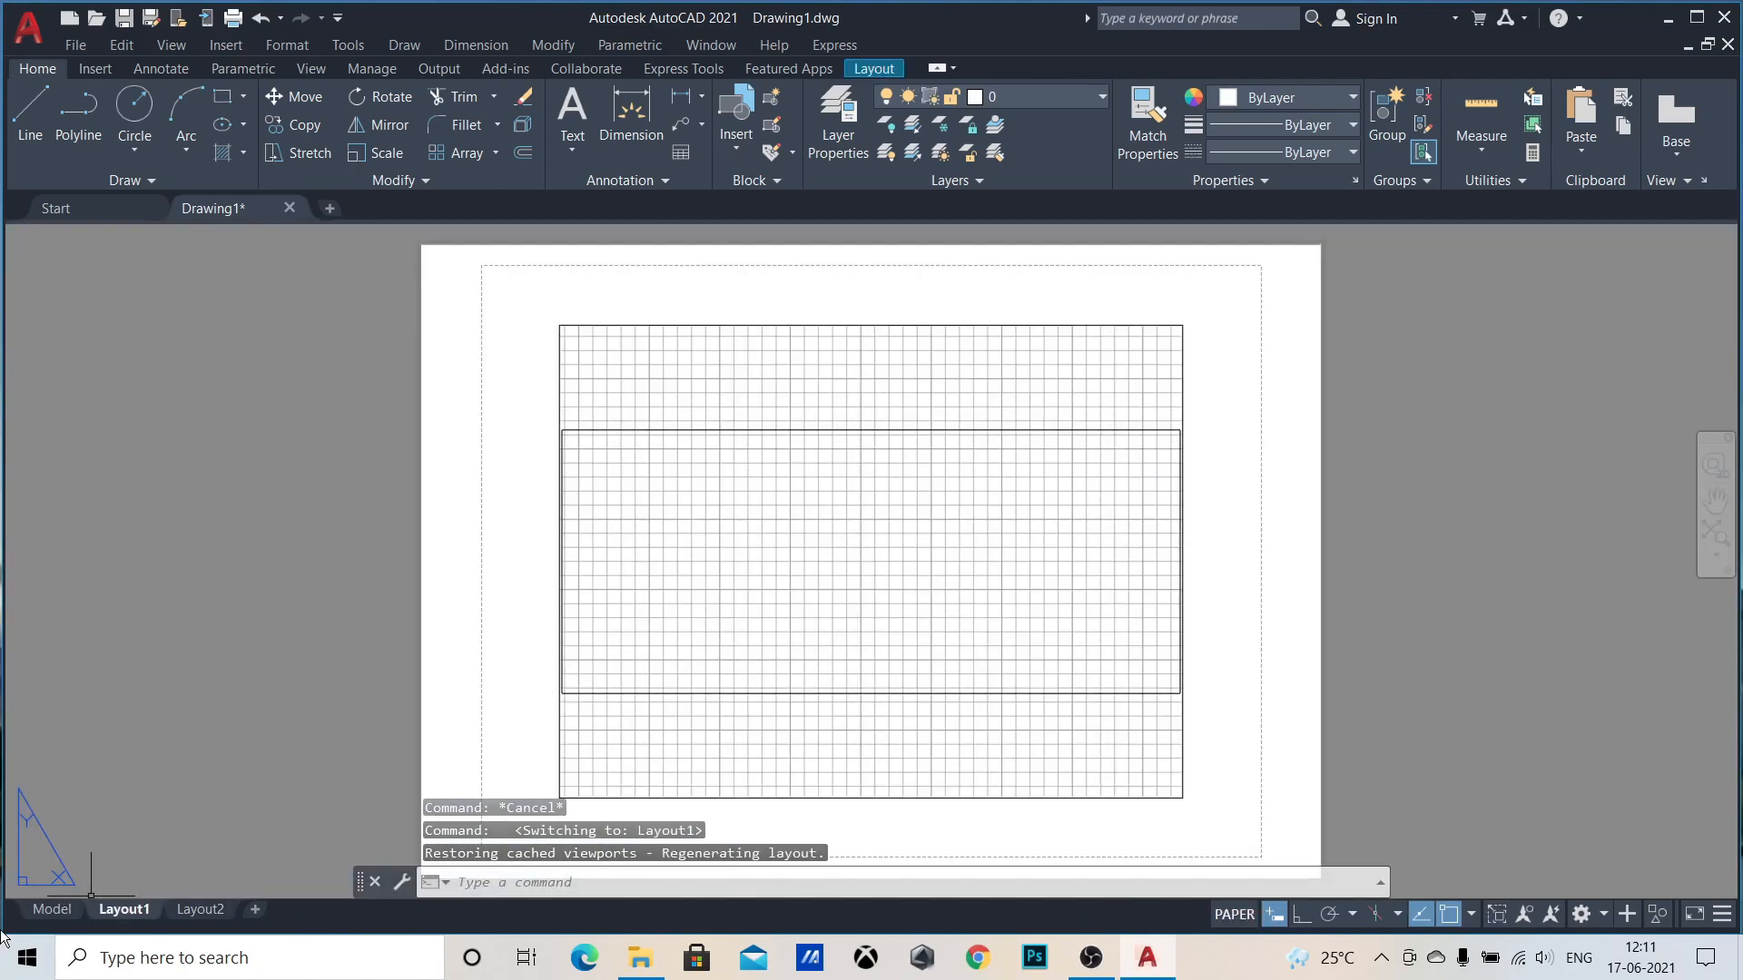
pyautogui.click(198, 909)
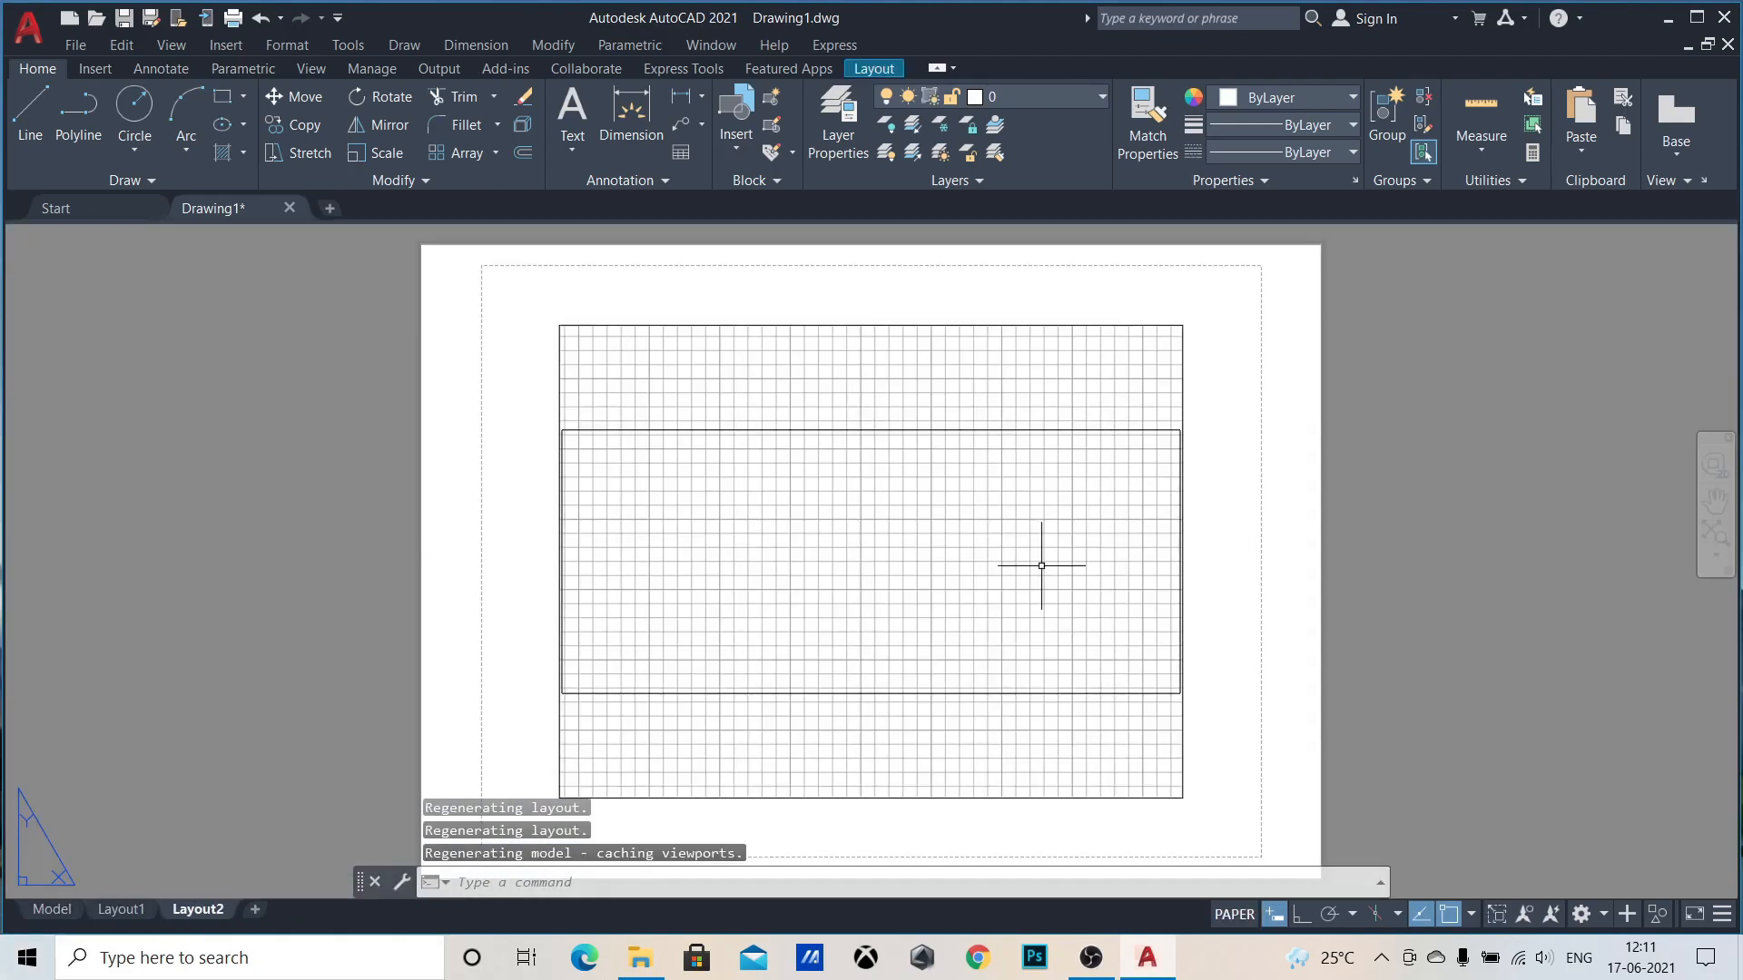
pyautogui.click(47, 915)
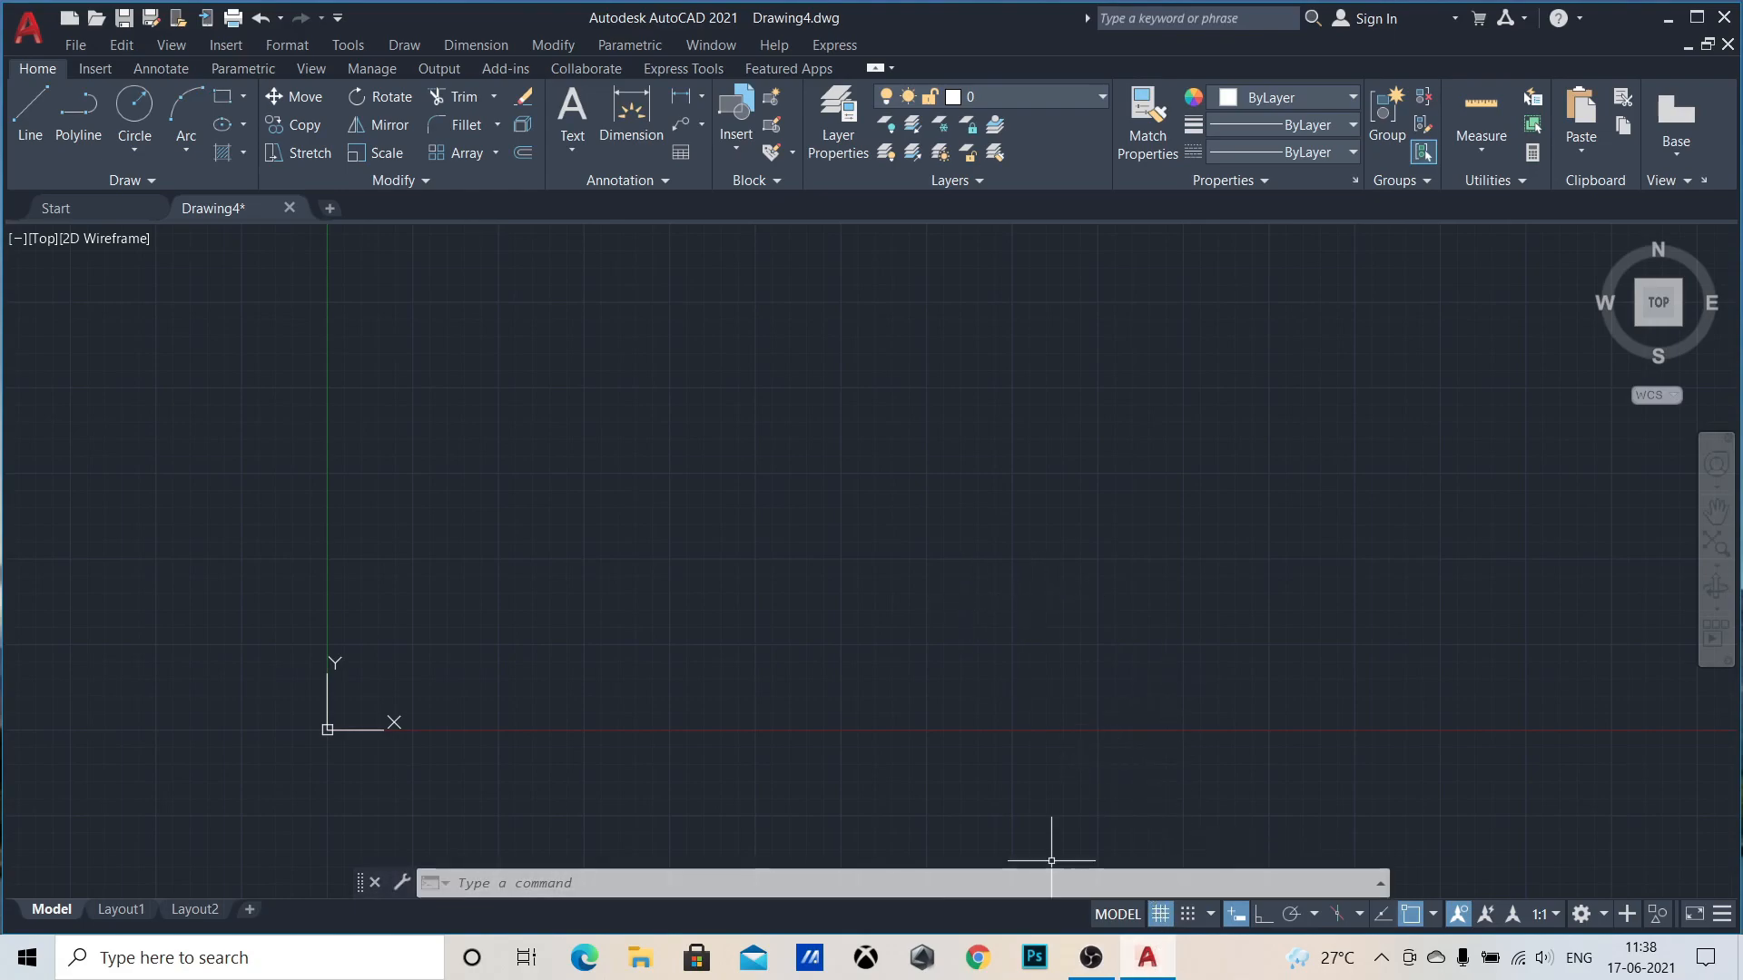
# Step: Turn the drawing grid off and back on twice
pyautogui.click(1160, 915)
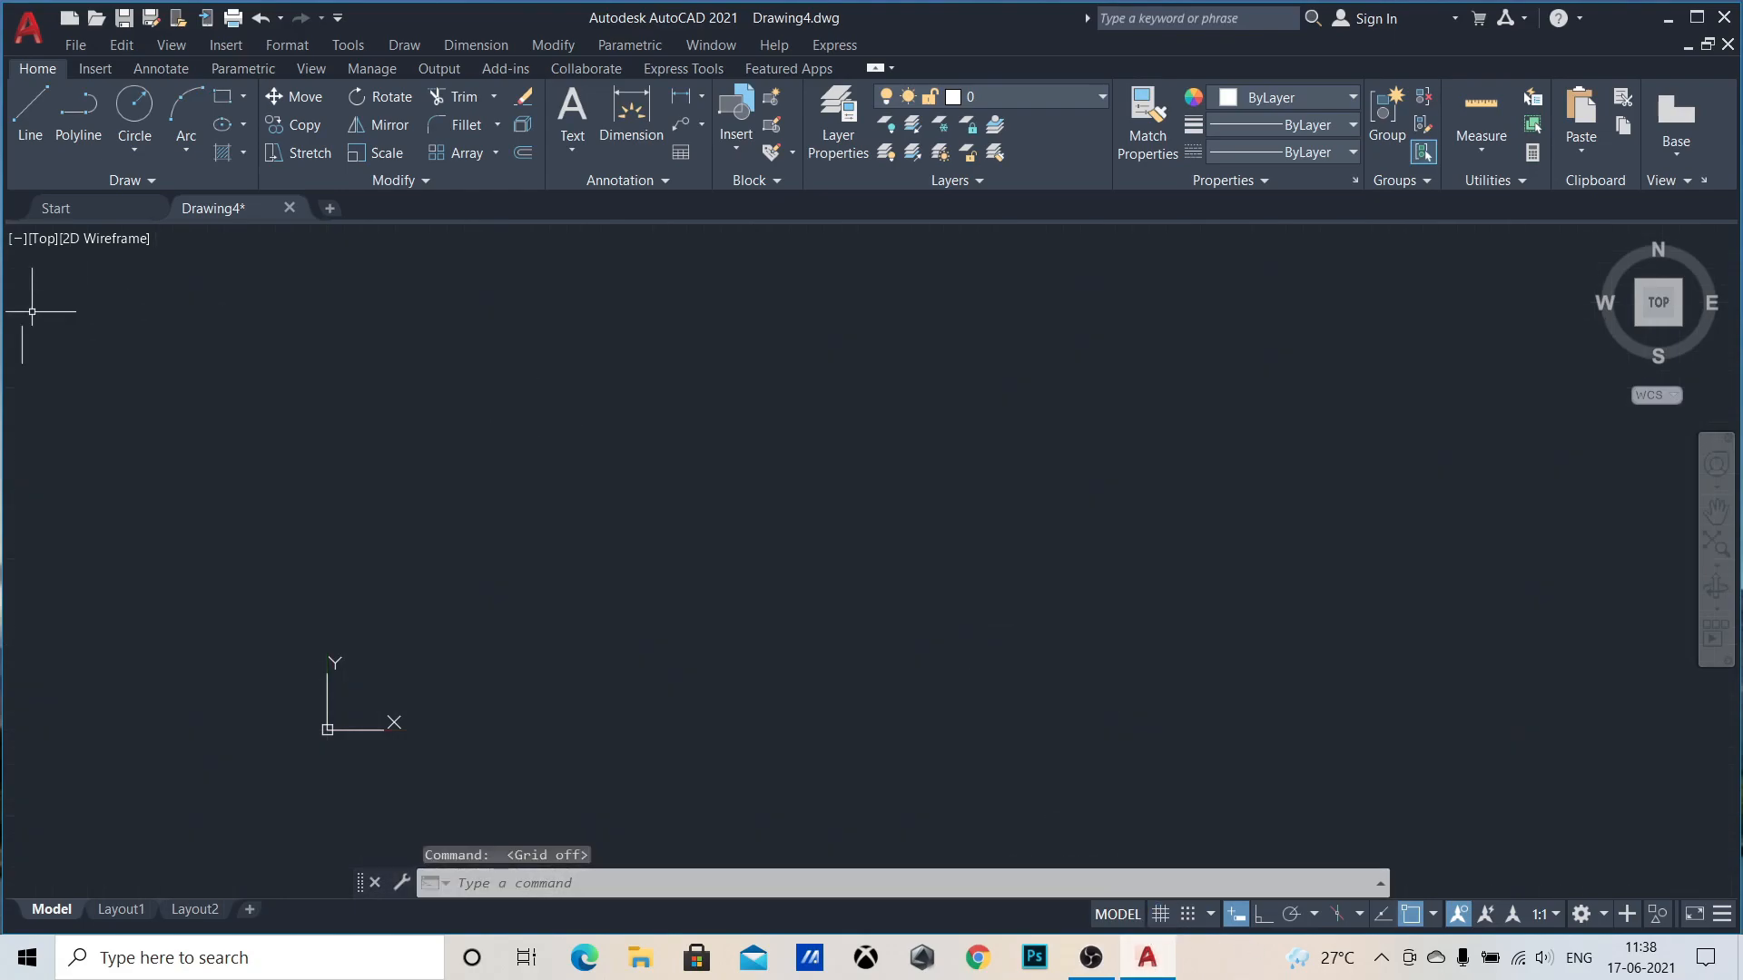
pyautogui.click(1159, 915)
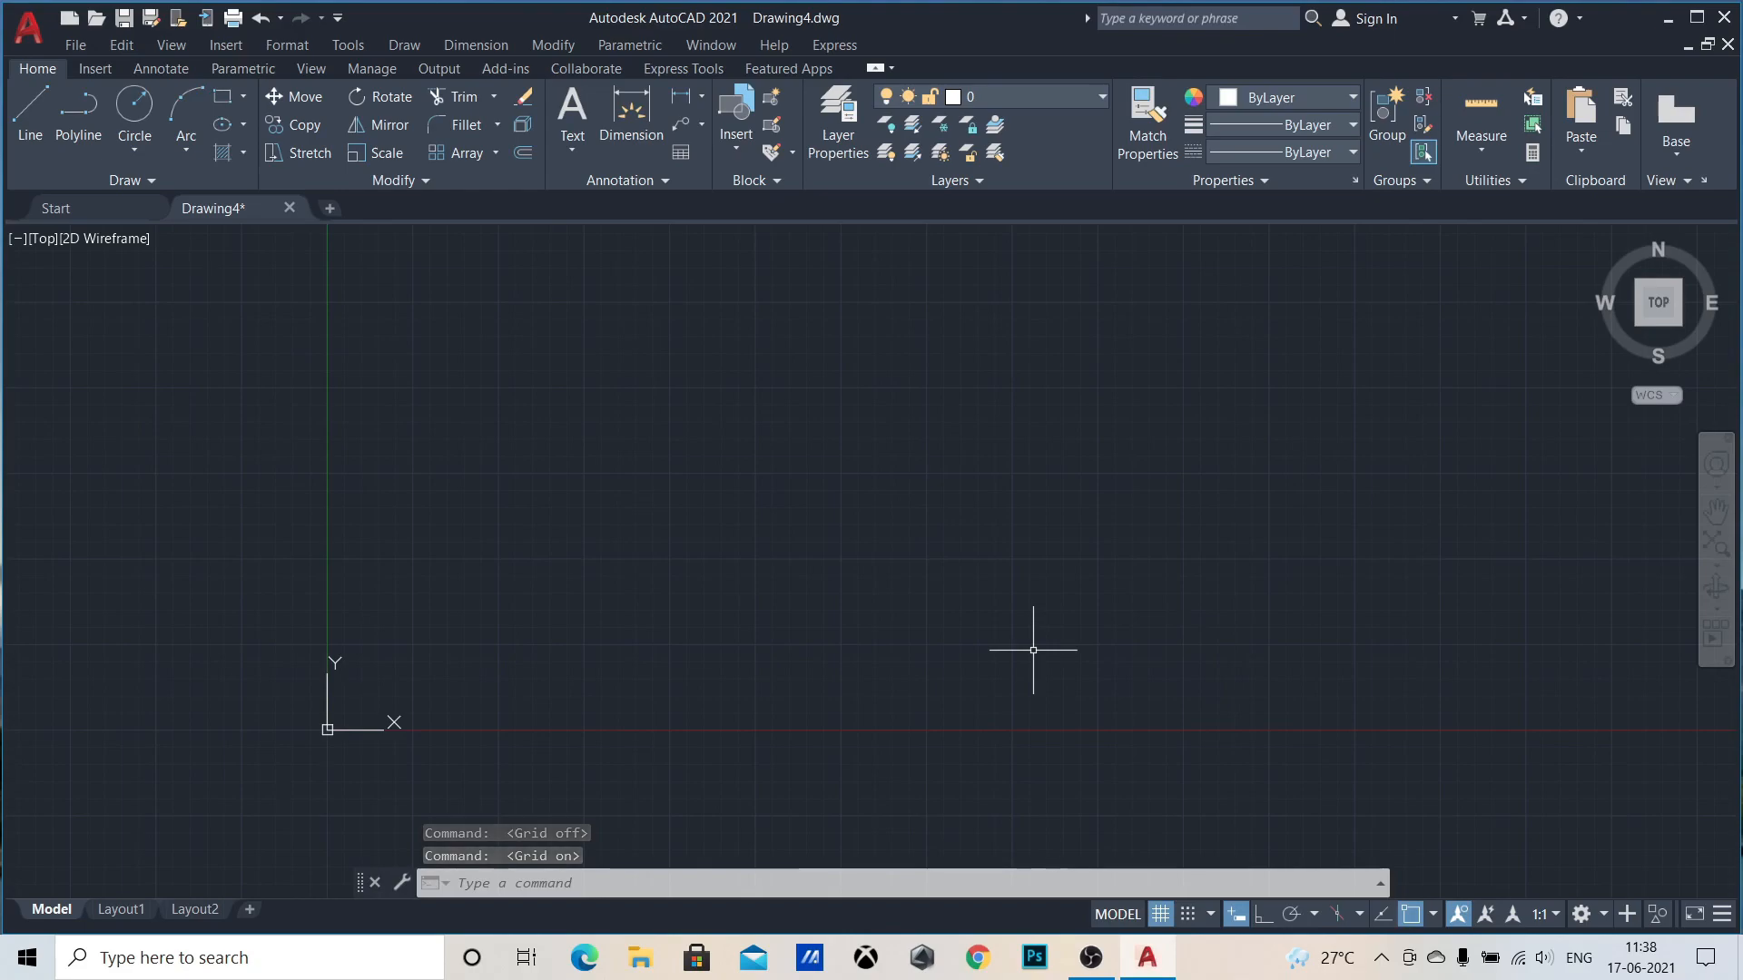
pyautogui.press('F7')
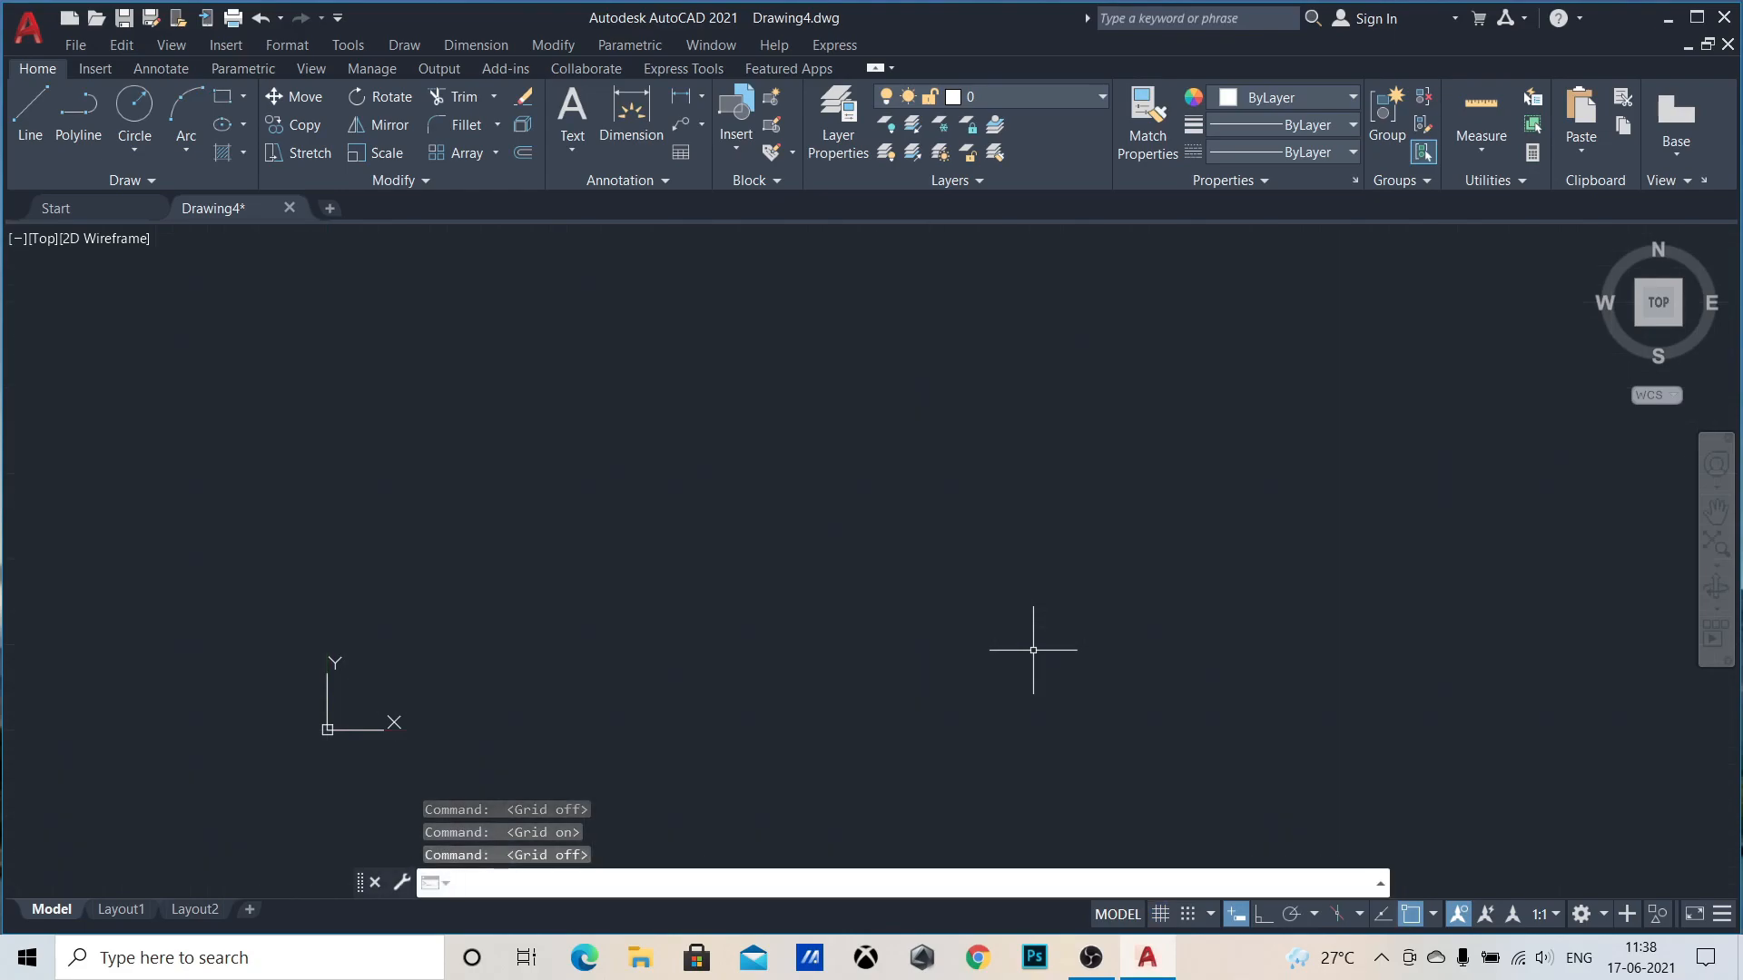
pyautogui.press('F7')
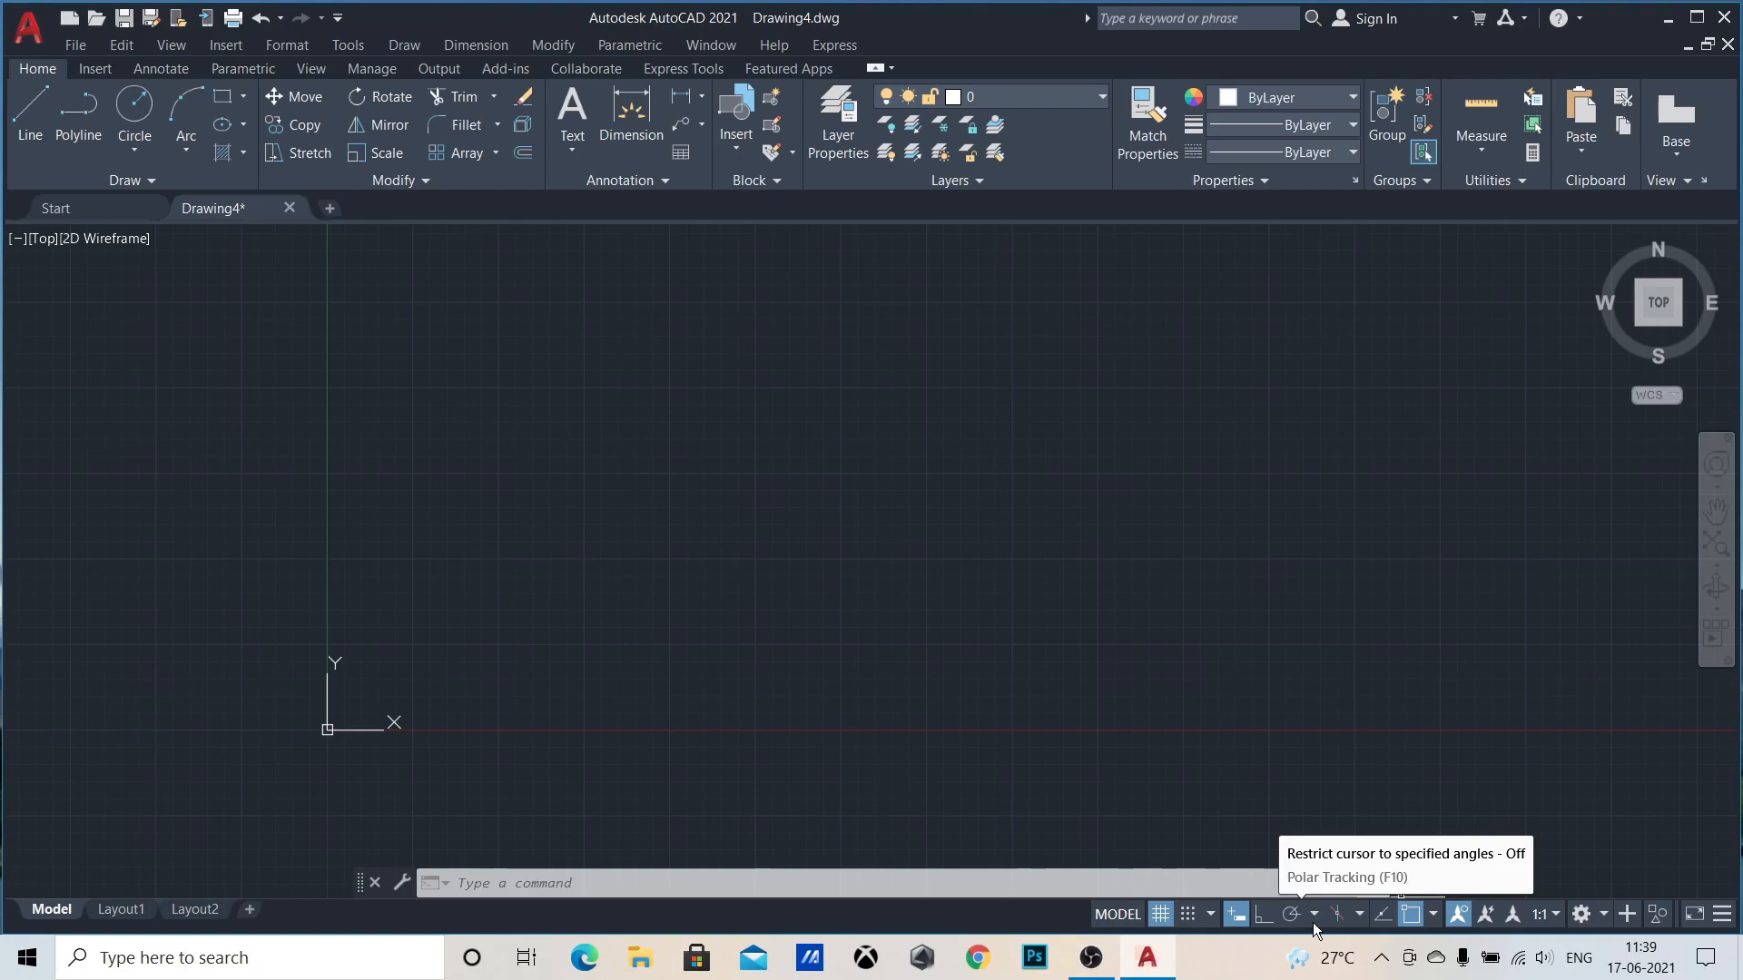
# Step: Turn off Dynamic Input and try entering AS as a command with it disabled
pyautogui.click(1240, 914)
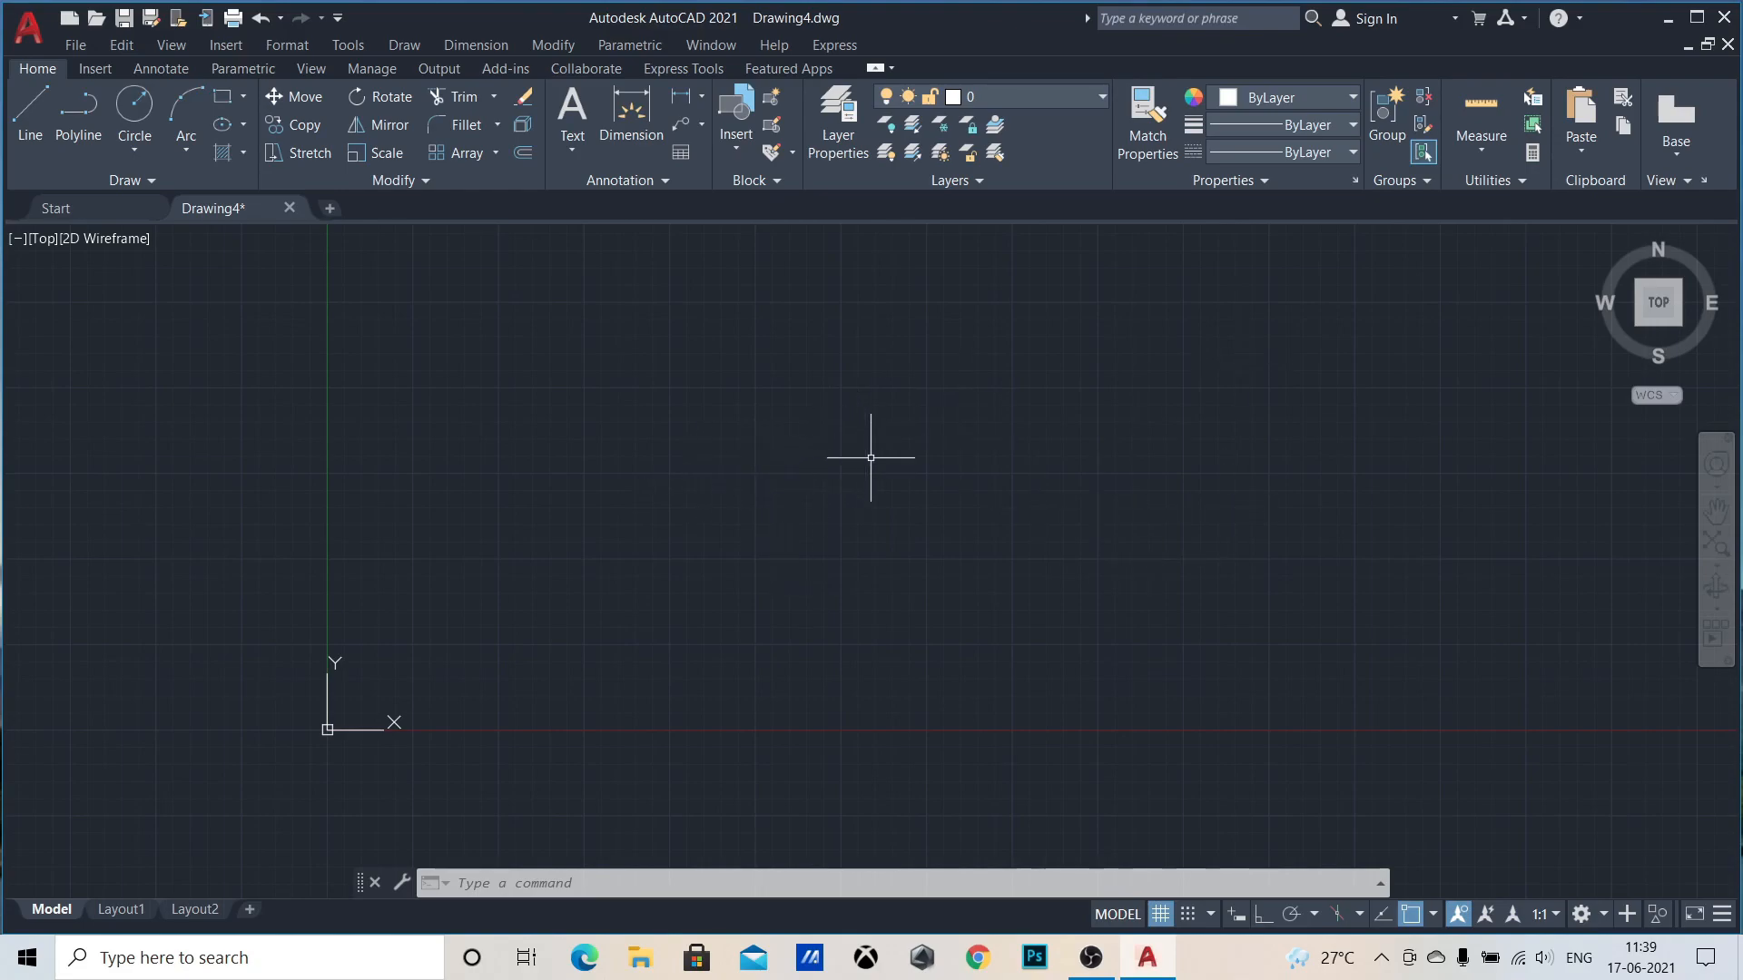
pyautogui.write('AS')
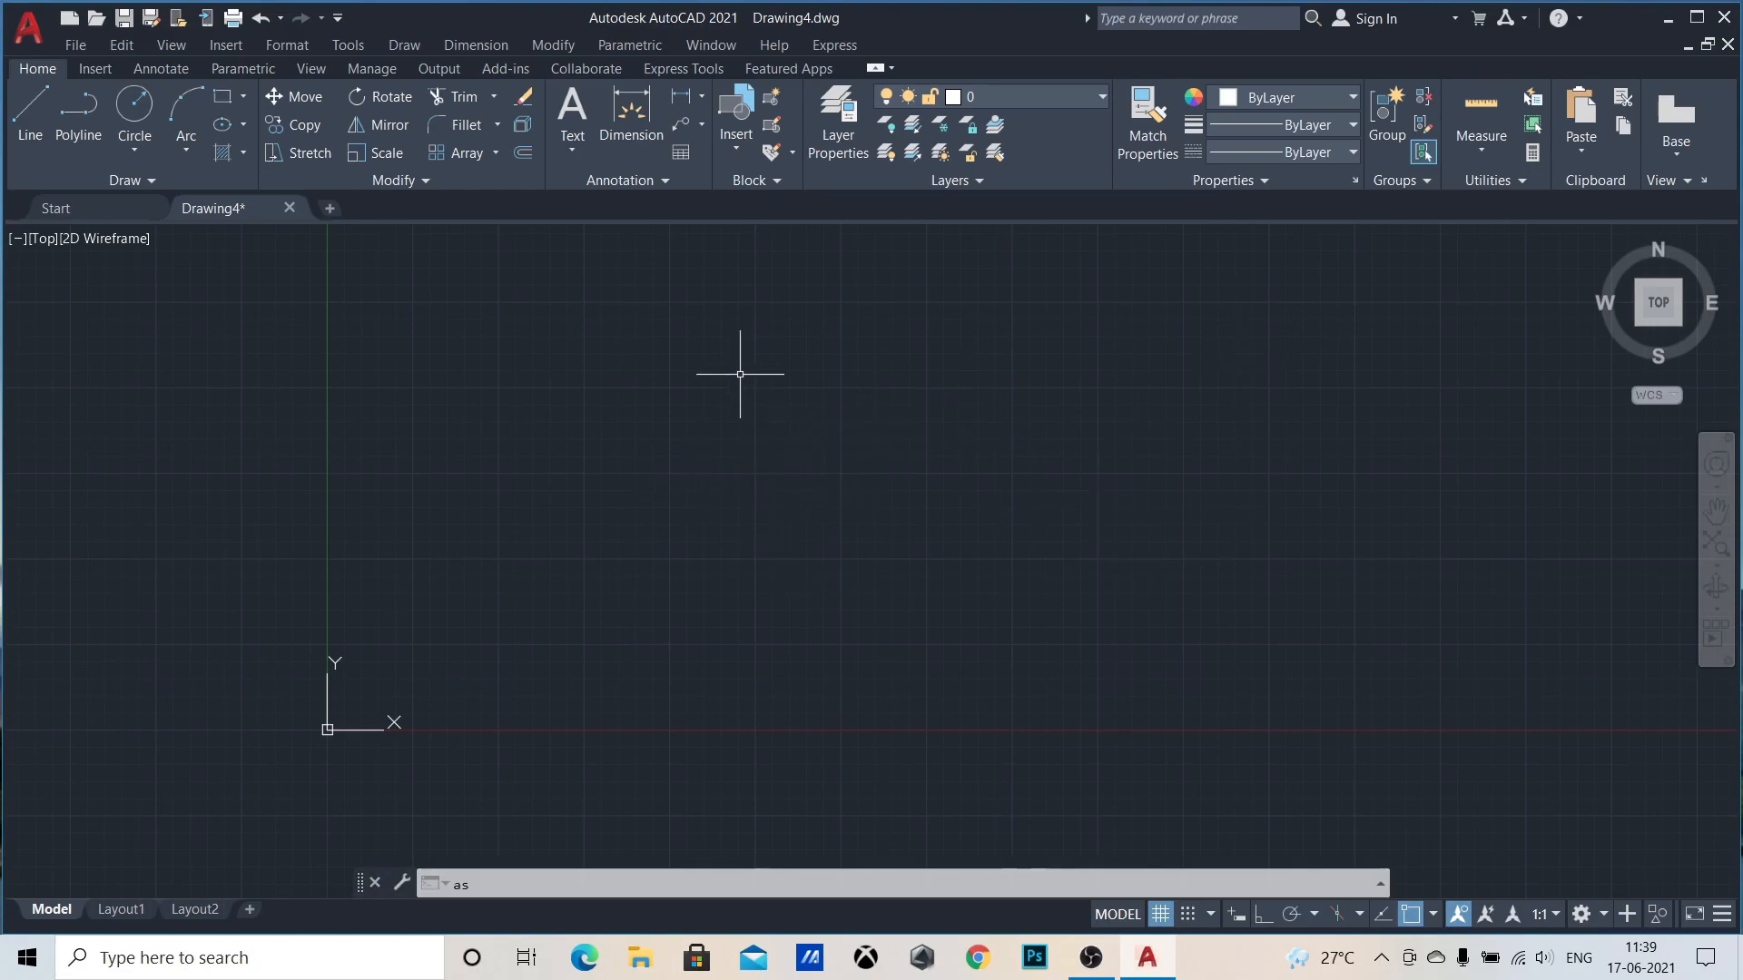
pyautogui.press('Return')
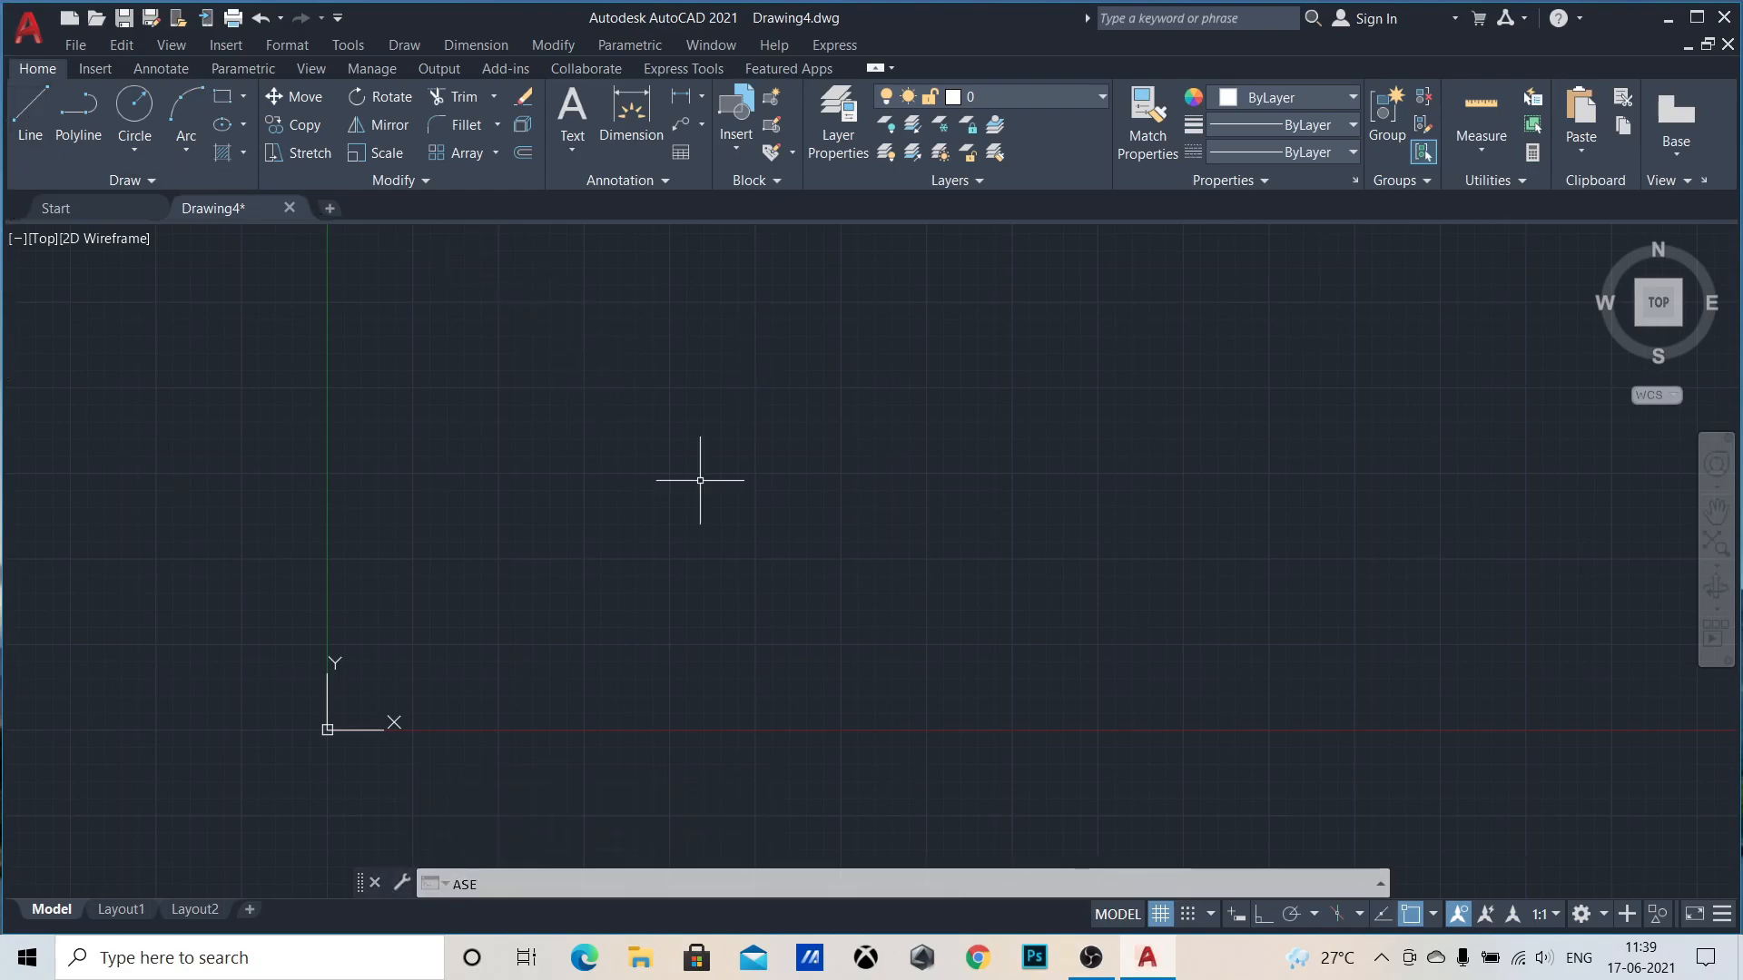
# Step: Draw three connected freehand line segments in a narrow zigzag across the middle of the drawing area
pyautogui.click(33, 116)
pyautogui.click(750, 447)
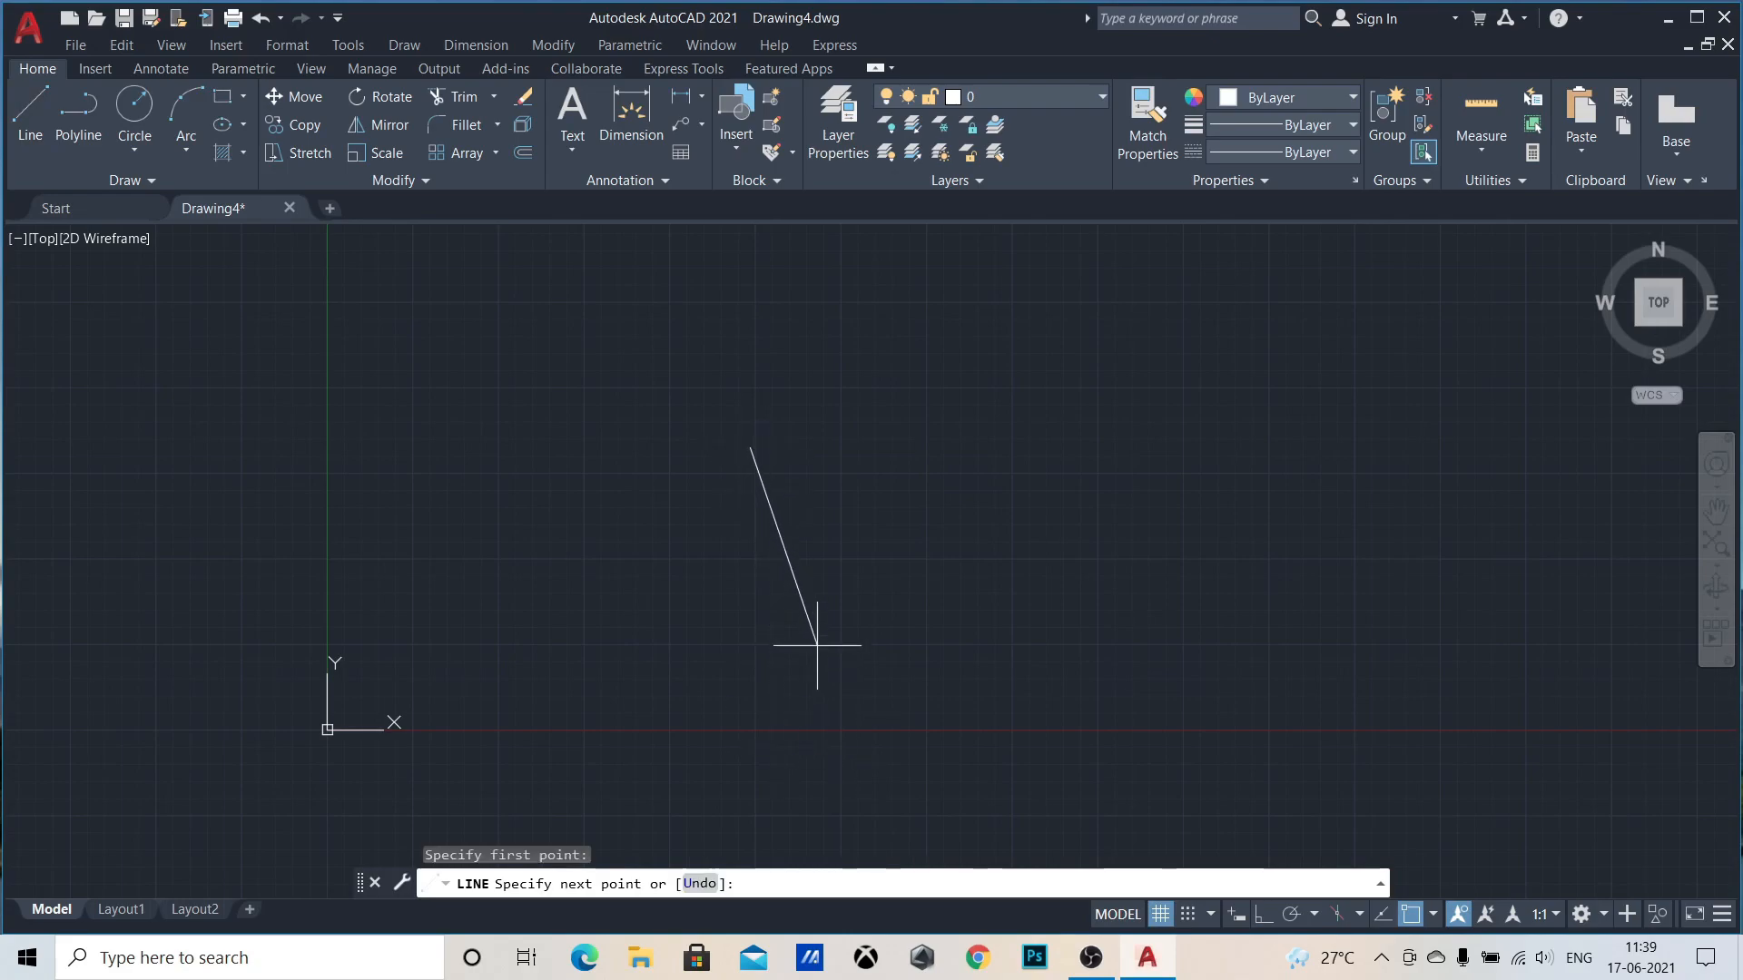
pyautogui.click(1285, 462)
pyautogui.click(559, 397)
pyautogui.click(696, 548)
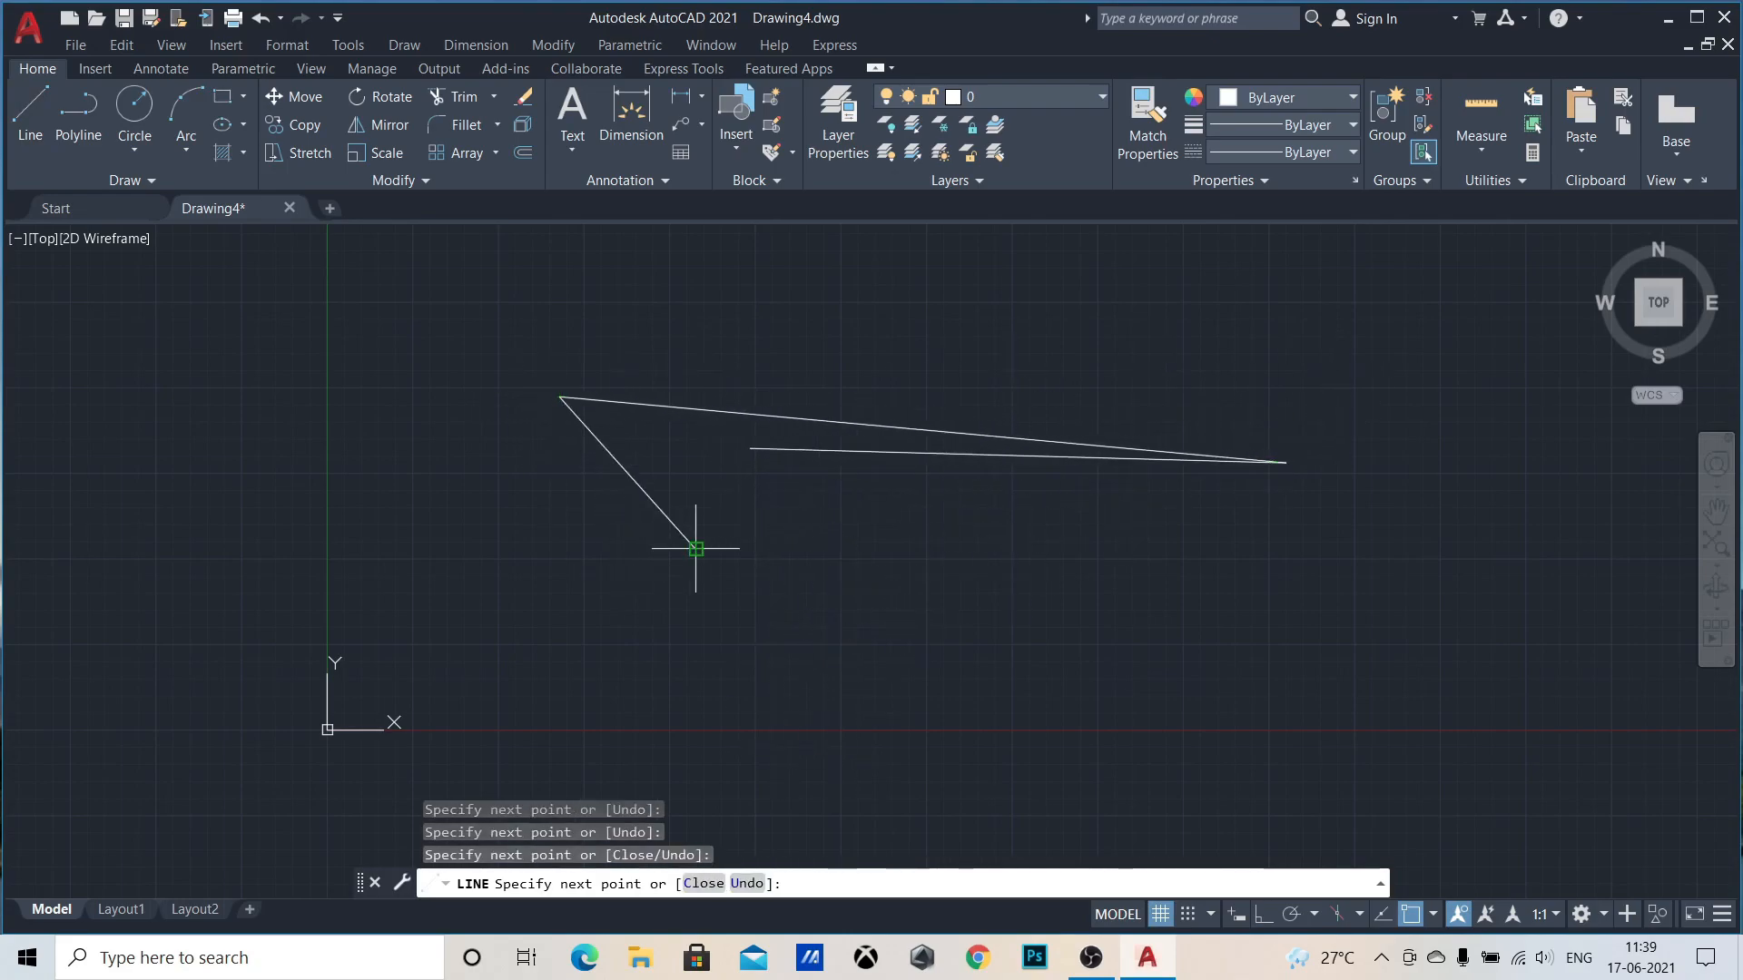
pyautogui.press('Escape')
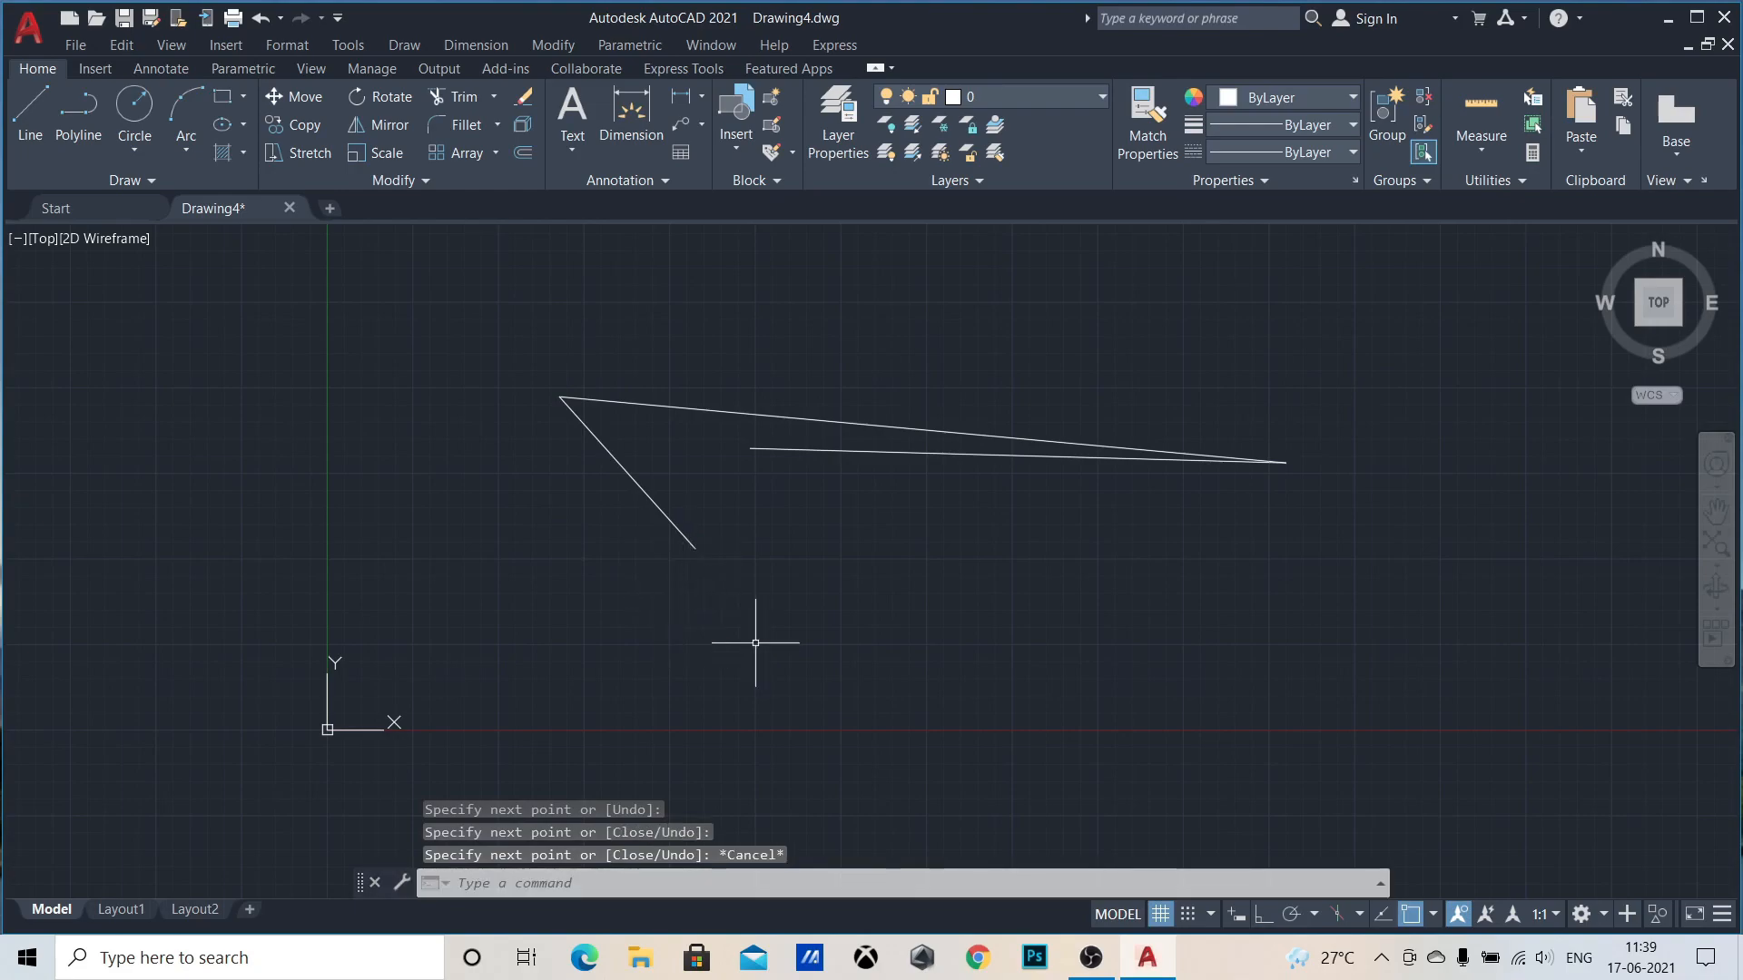
# Step: Erase the three zigzag line segments
pyautogui.click(522, 360)
pyautogui.click(1620, 721)
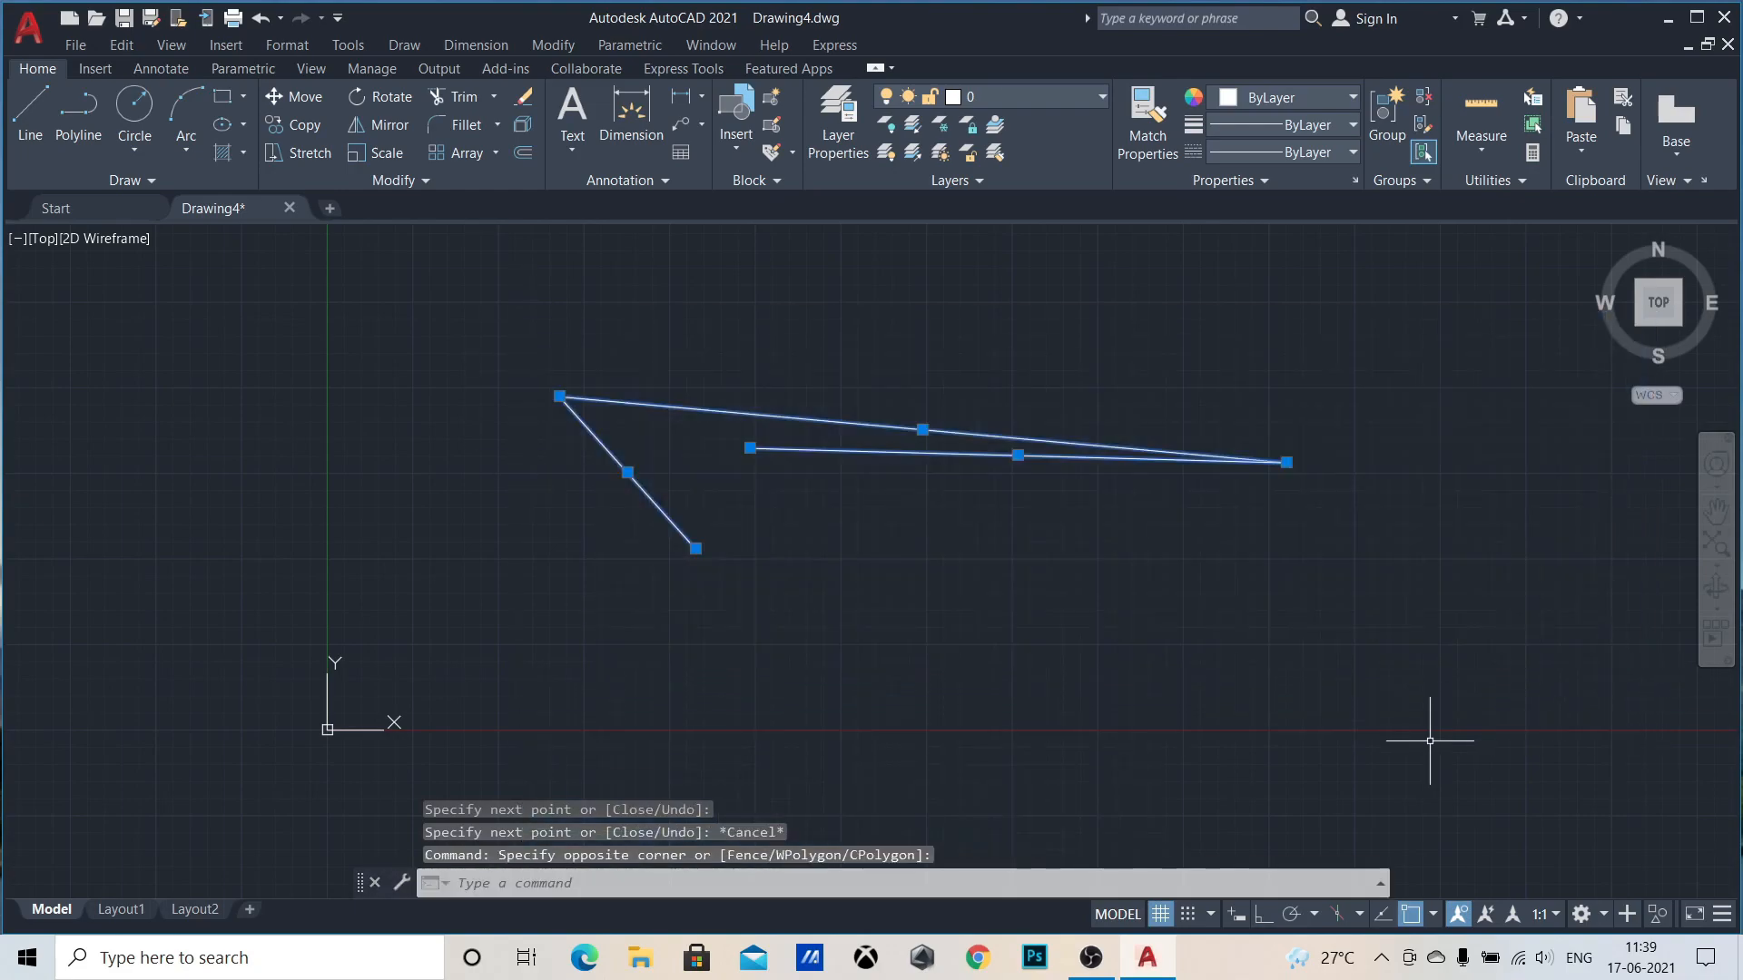
pyautogui.press('Delete')
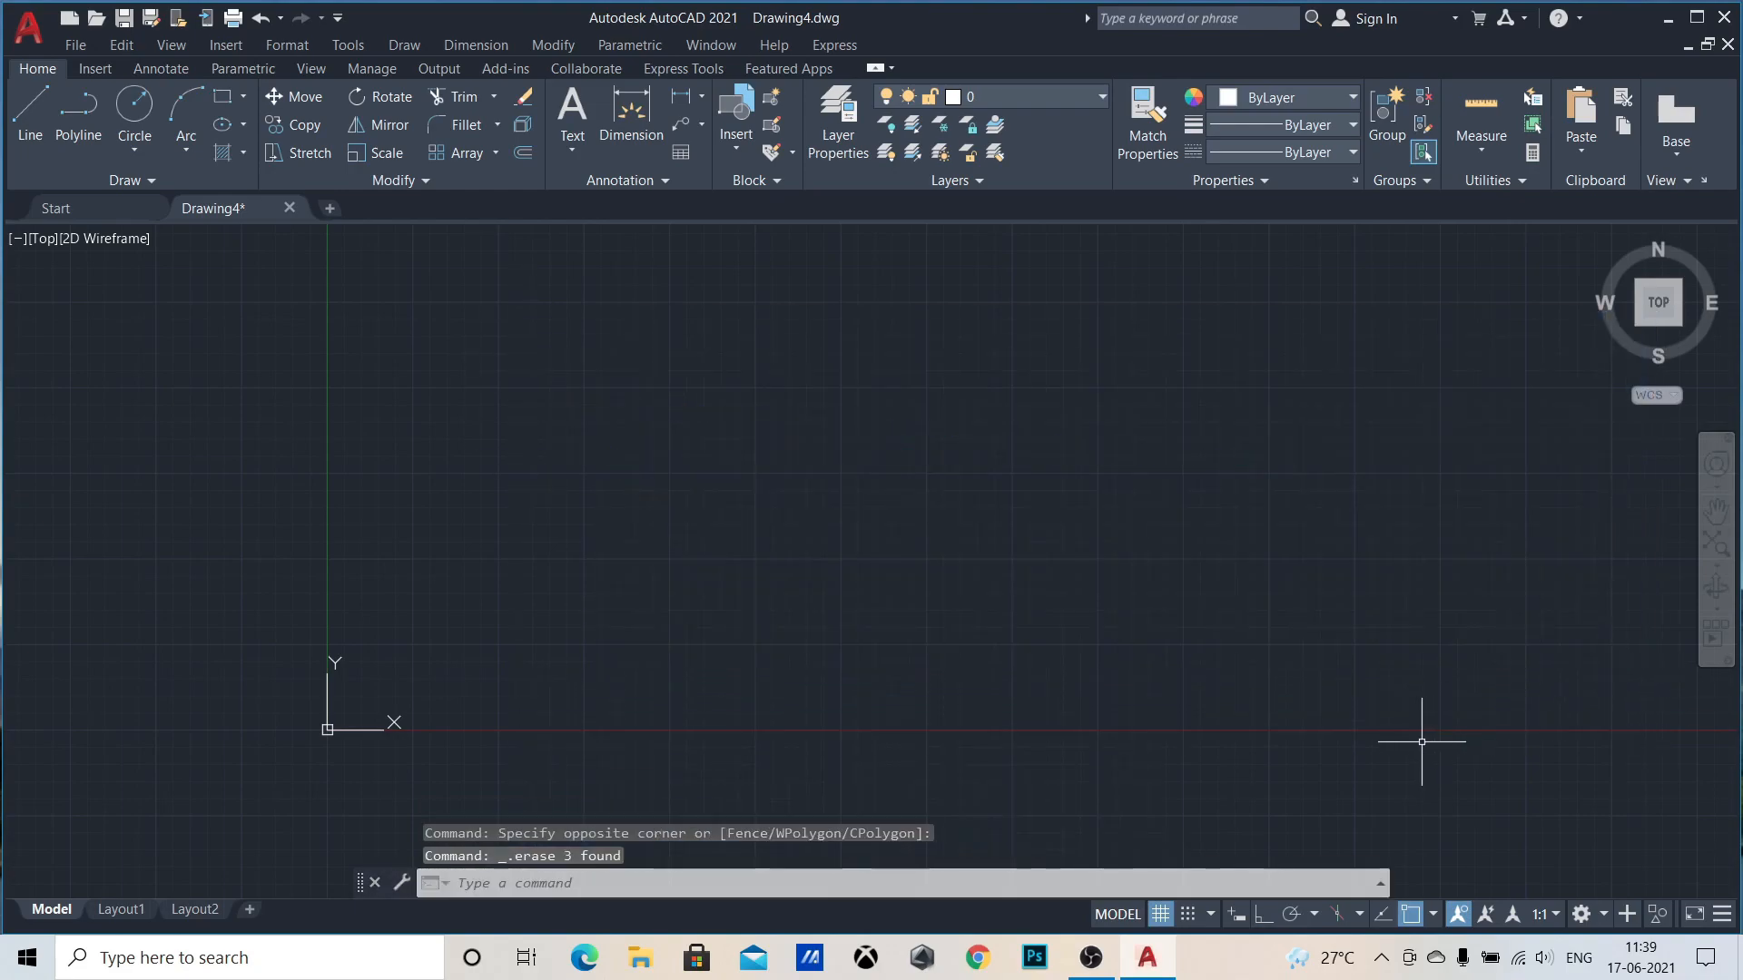
# Step: Turn Dynamic Input back on and draw a single, nearly horizontal line 500 units long
pyautogui.click(1236, 914)
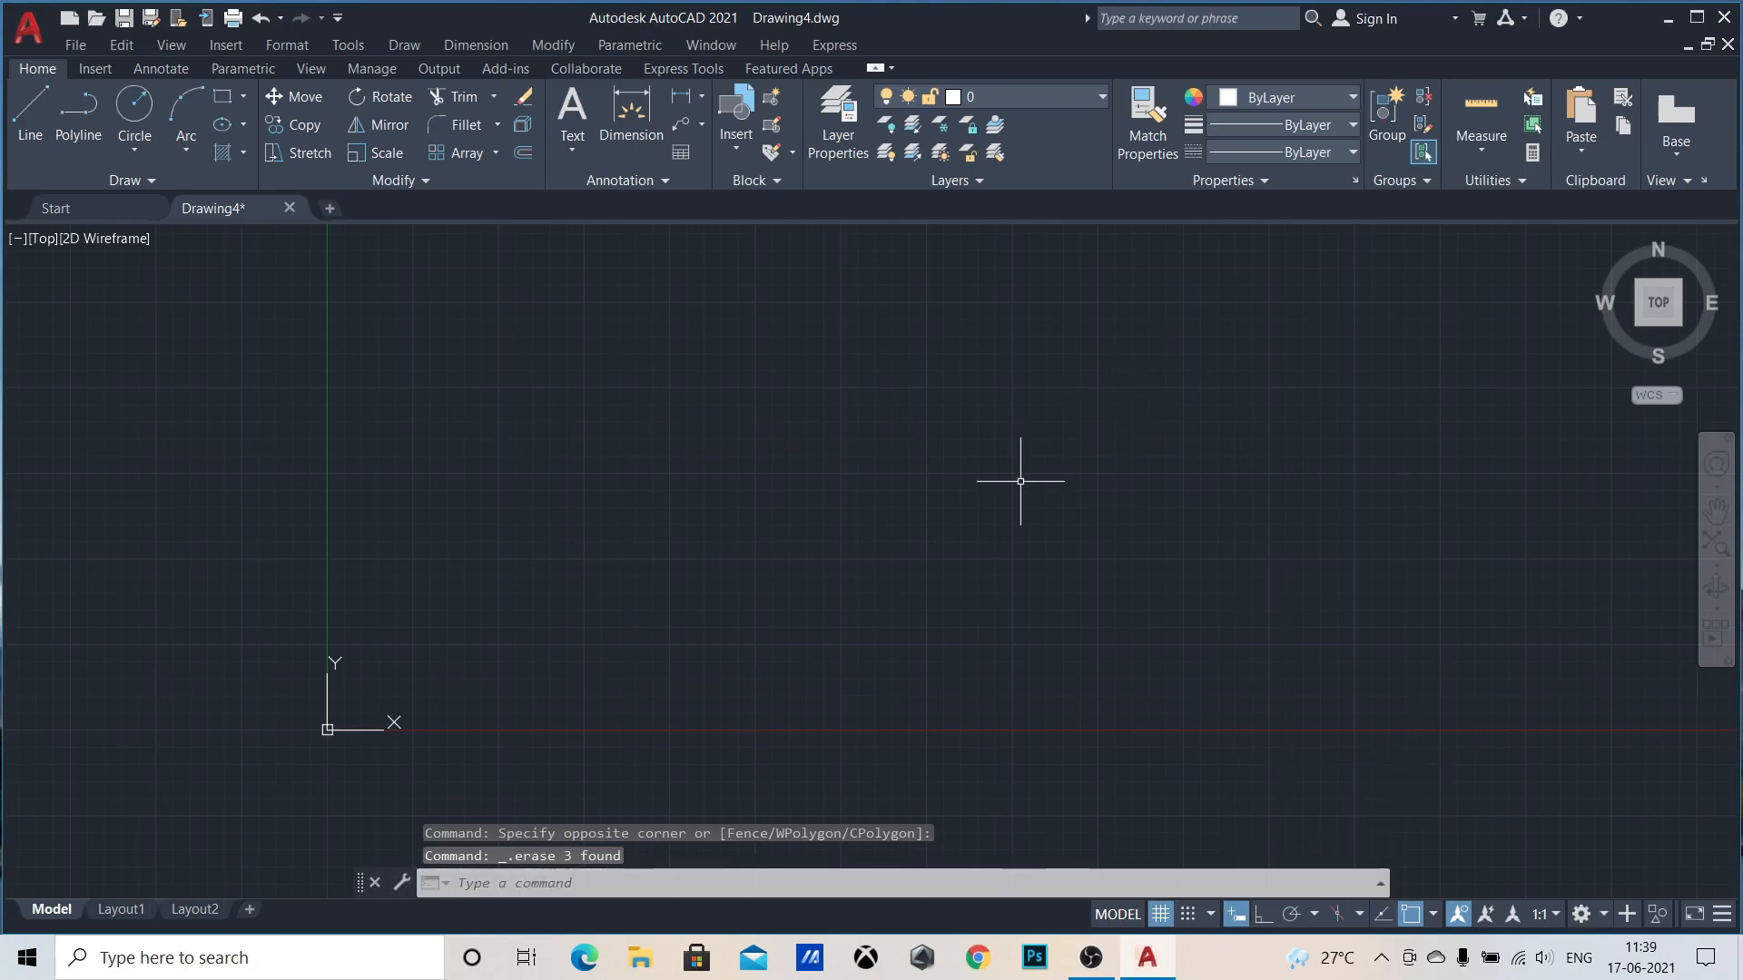
pyautogui.click(14, 124)
pyautogui.click(642, 406)
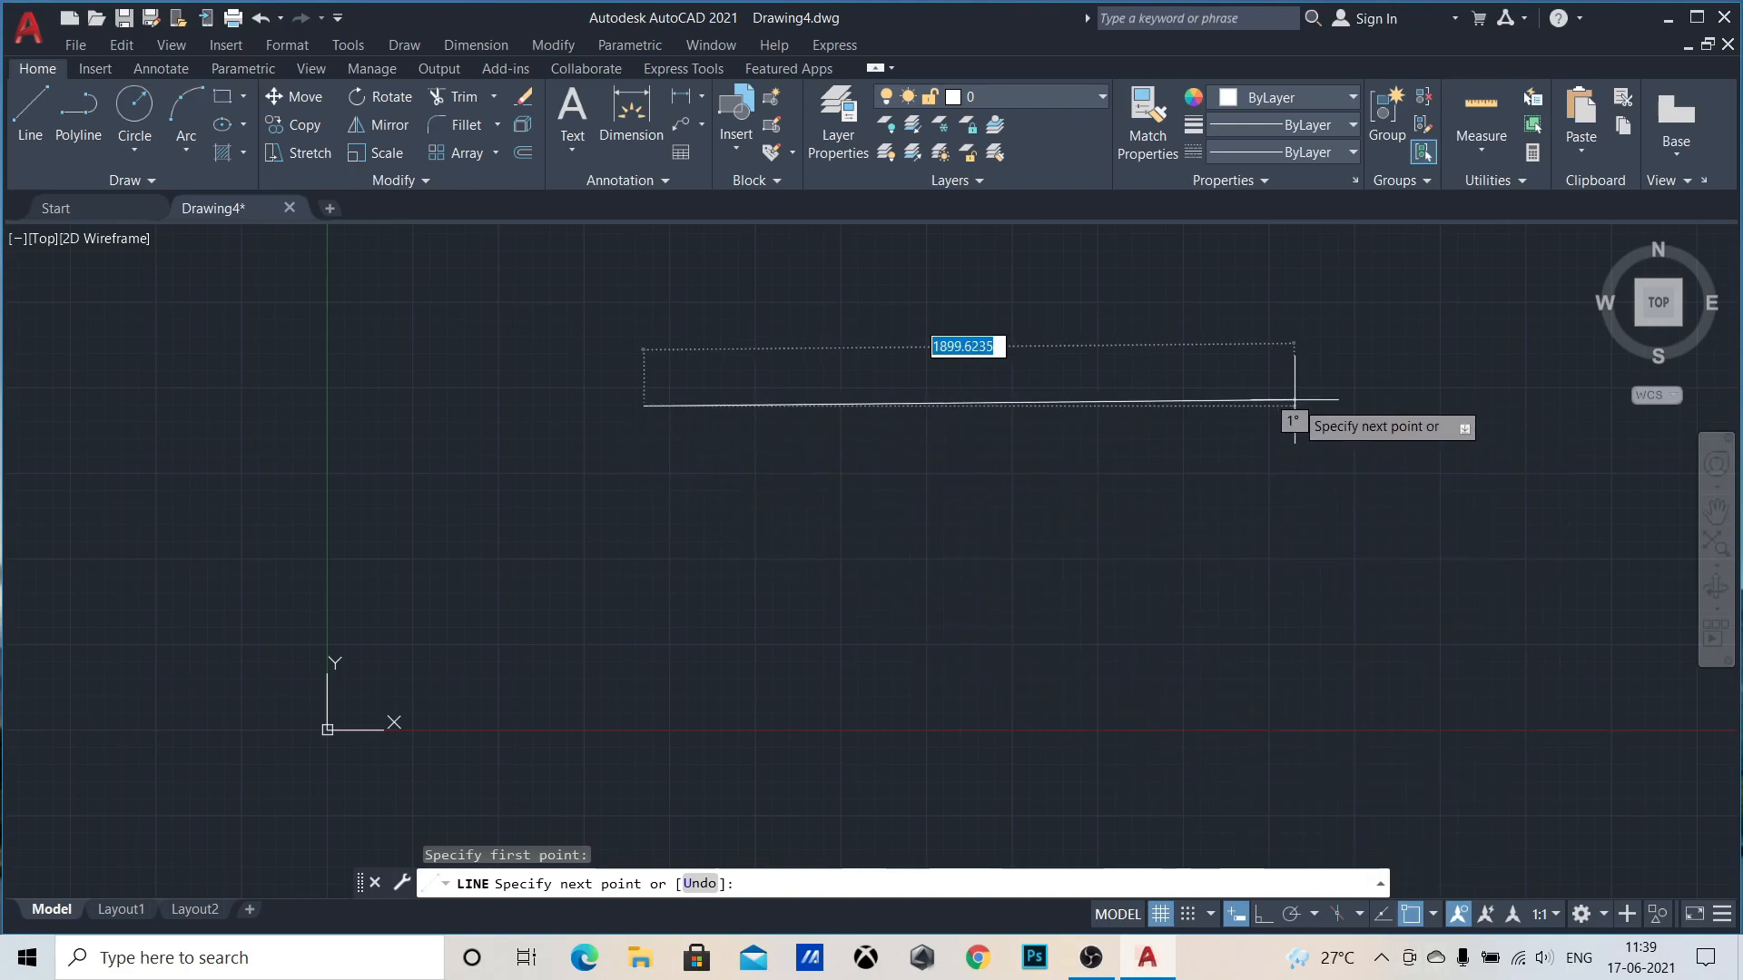
pyautogui.write('500')
pyautogui.press('Return')
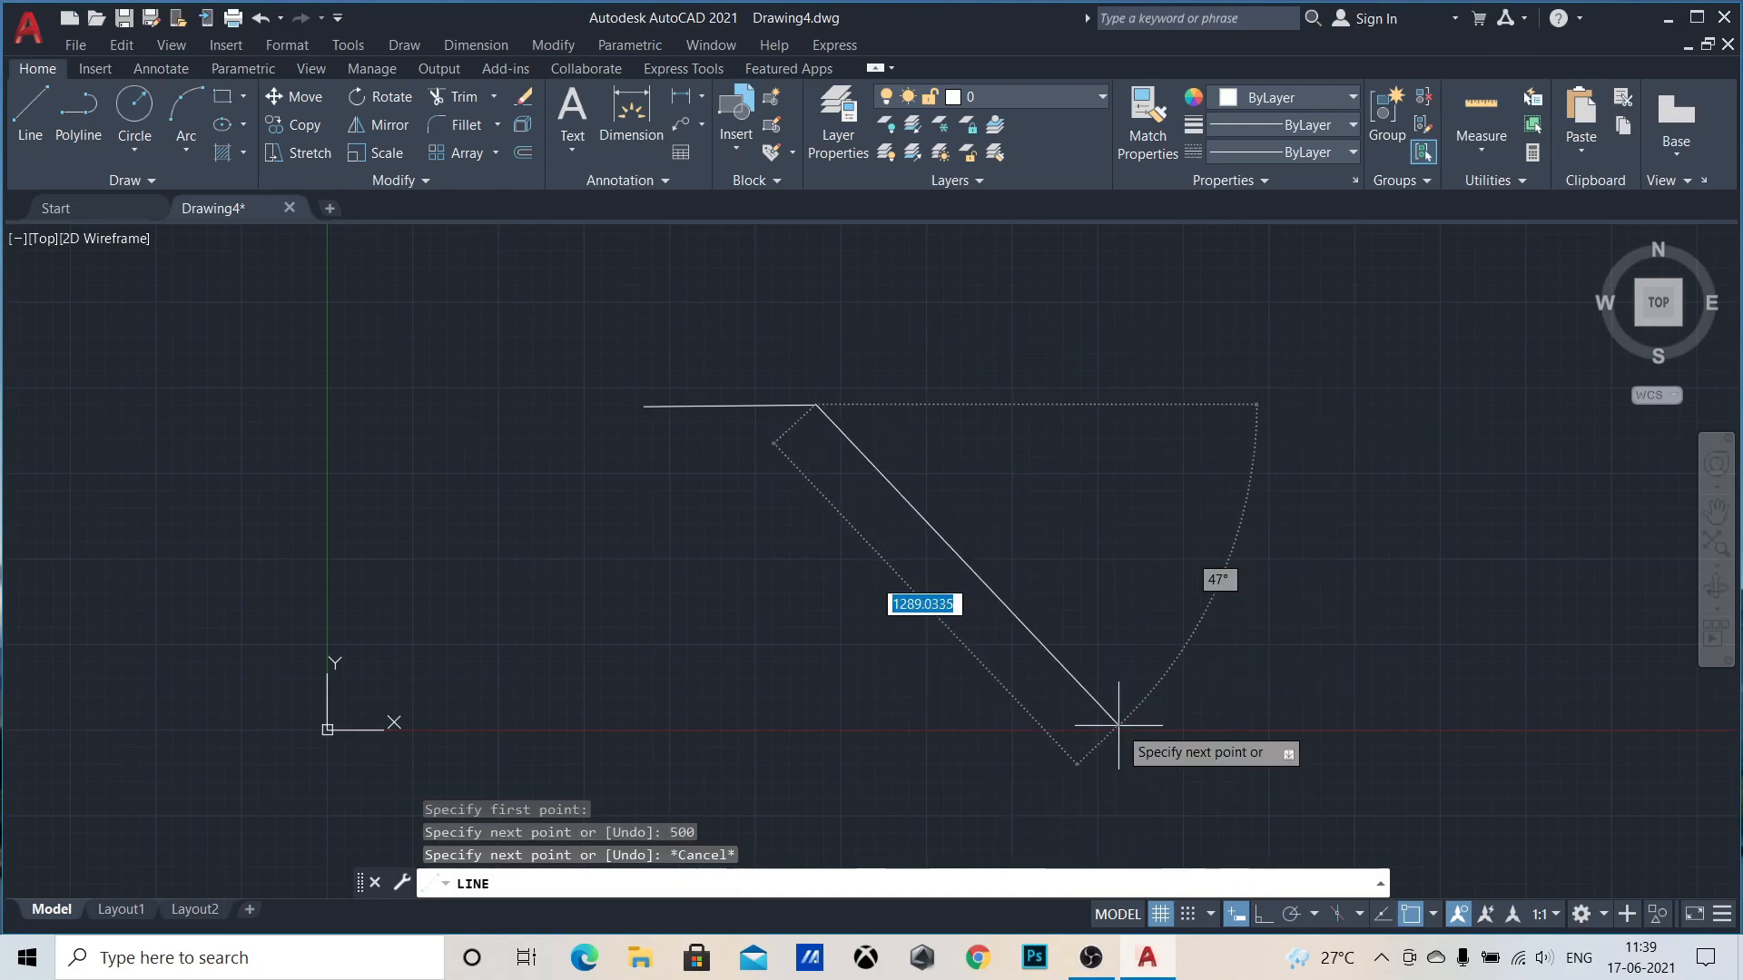
pyautogui.press('Escape')
pyautogui.press('Escape')
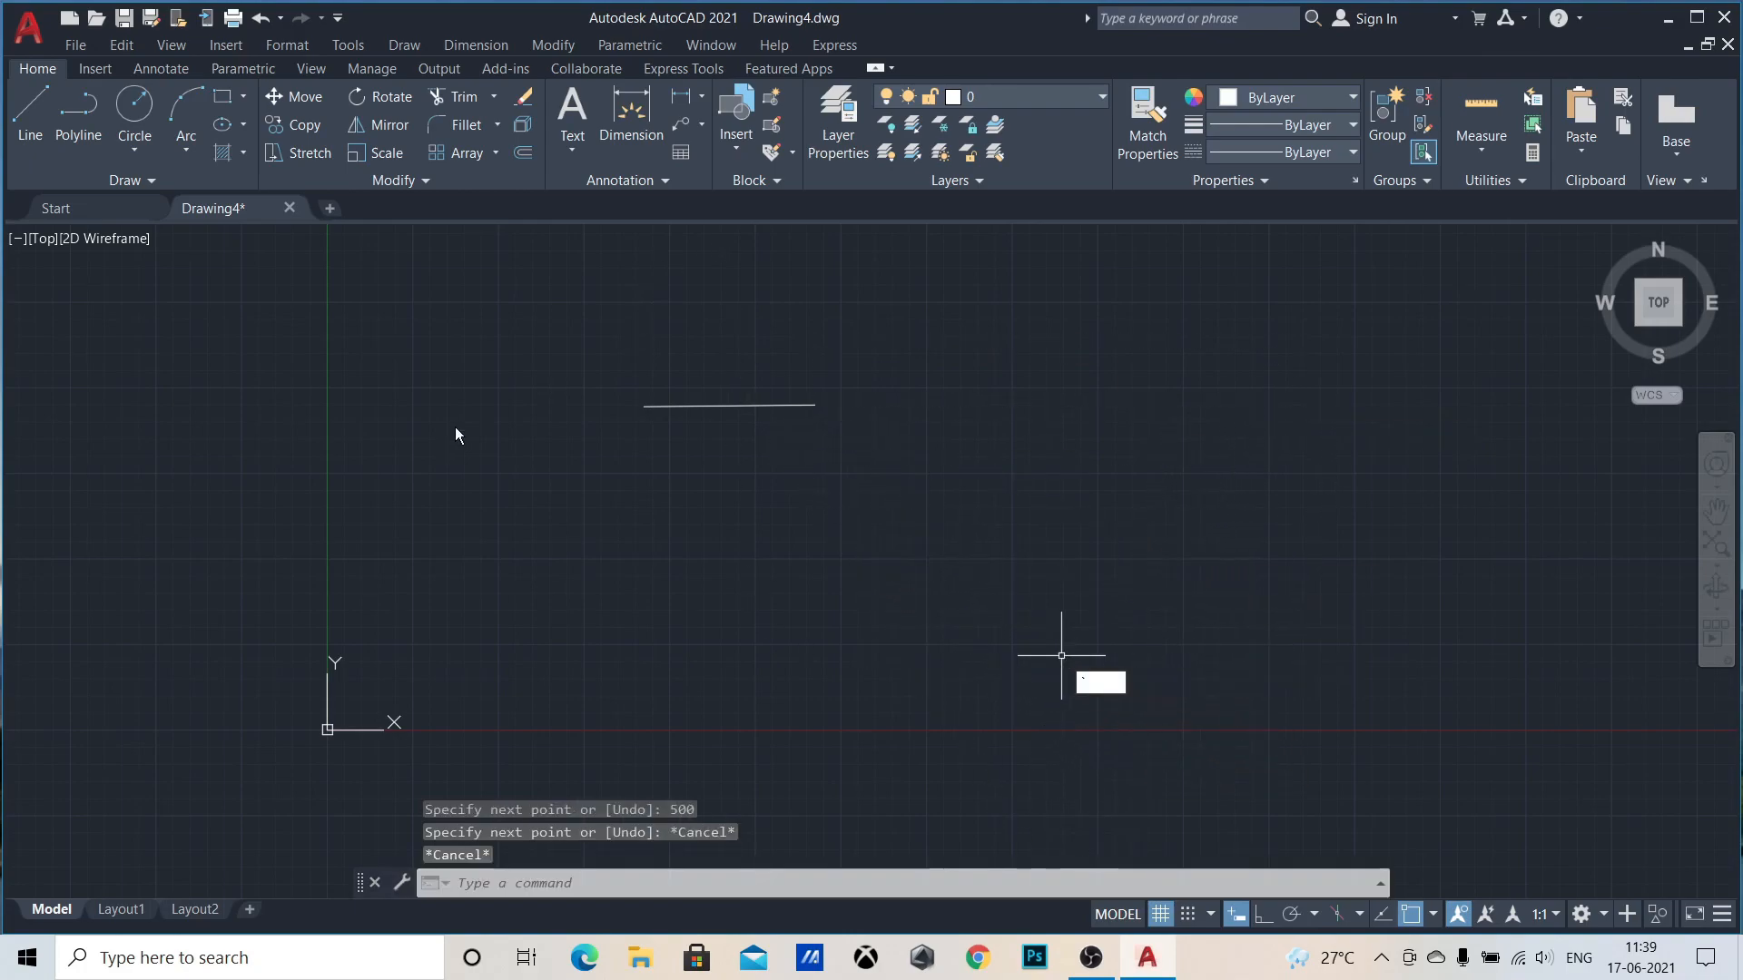
# Step: Erase the 500-unit line
pyautogui.click(594, 347)
pyautogui.click(846, 484)
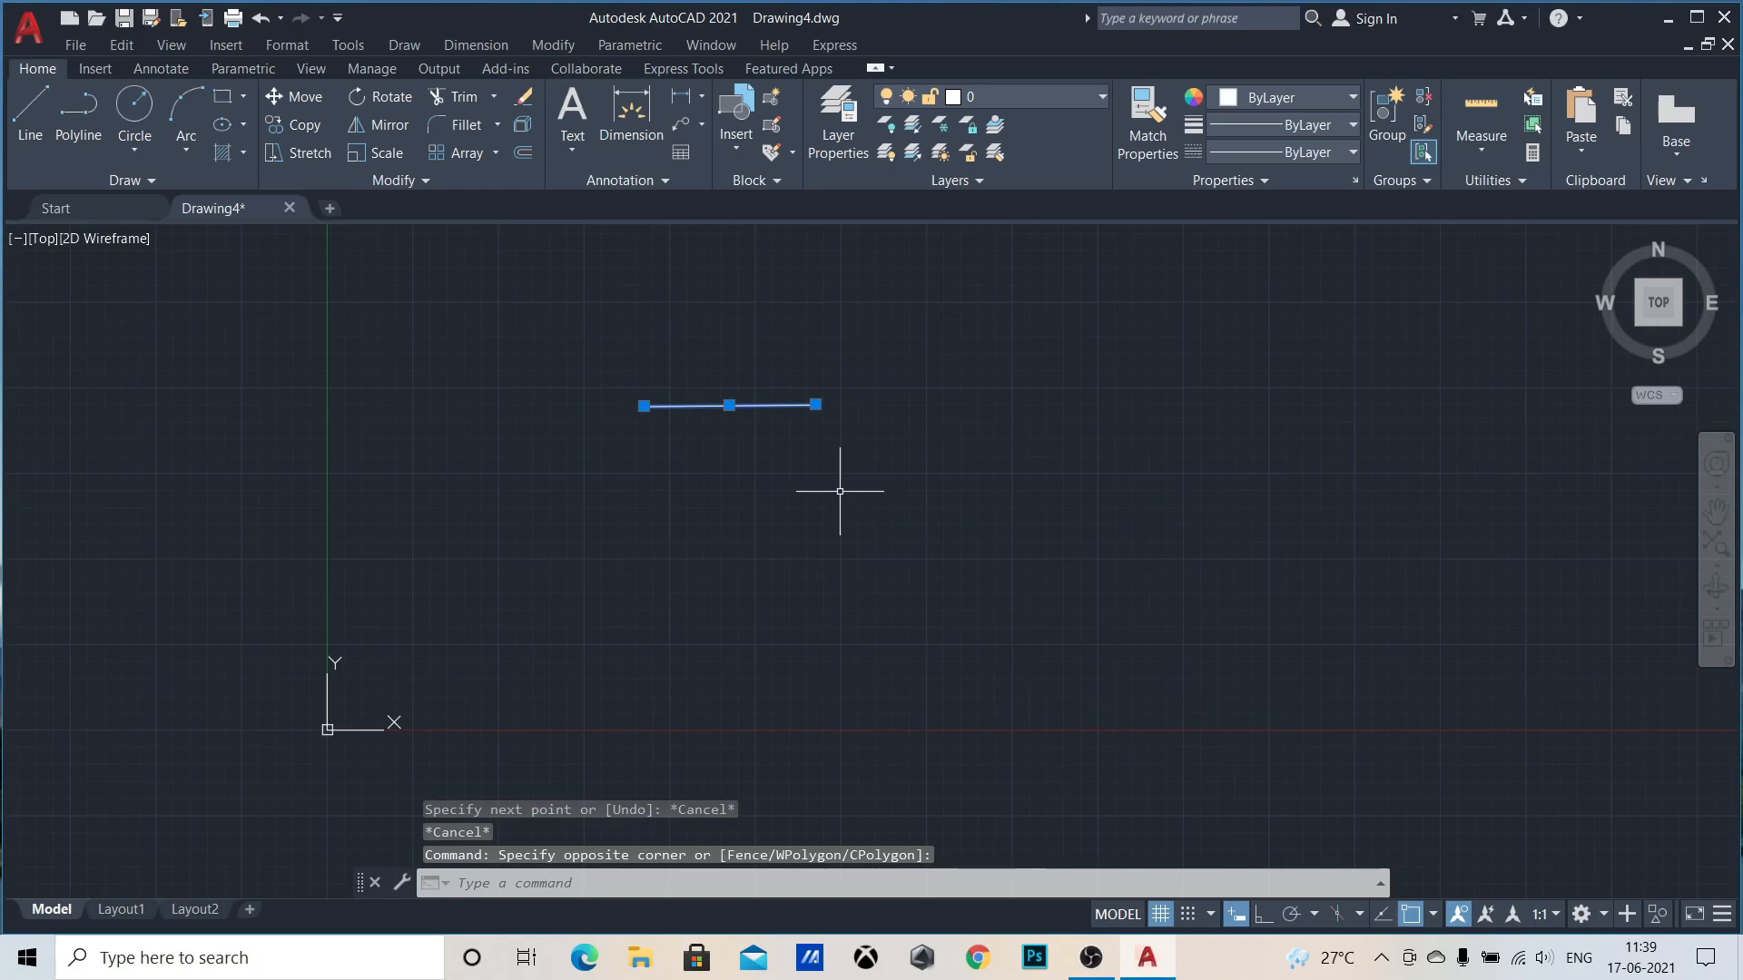
pyautogui.press('Delete')
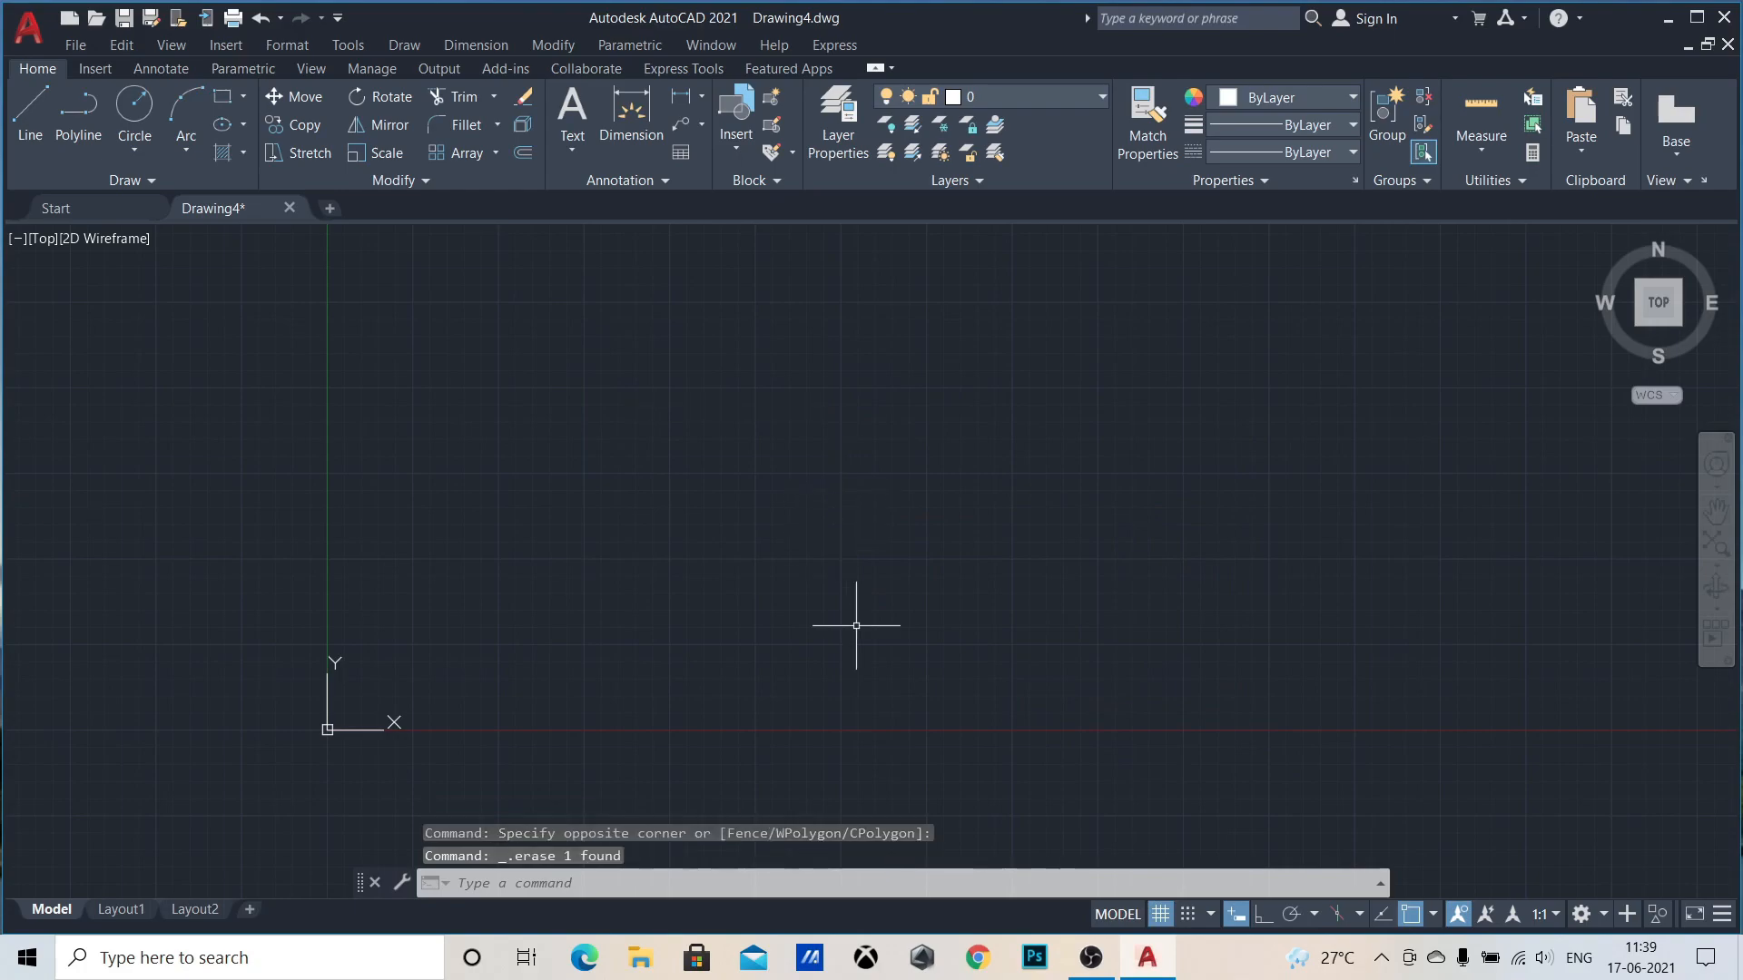
# Step: Switch Polar Tracking on and off again, and turn on Ortho mode
pyautogui.click(1280, 917)
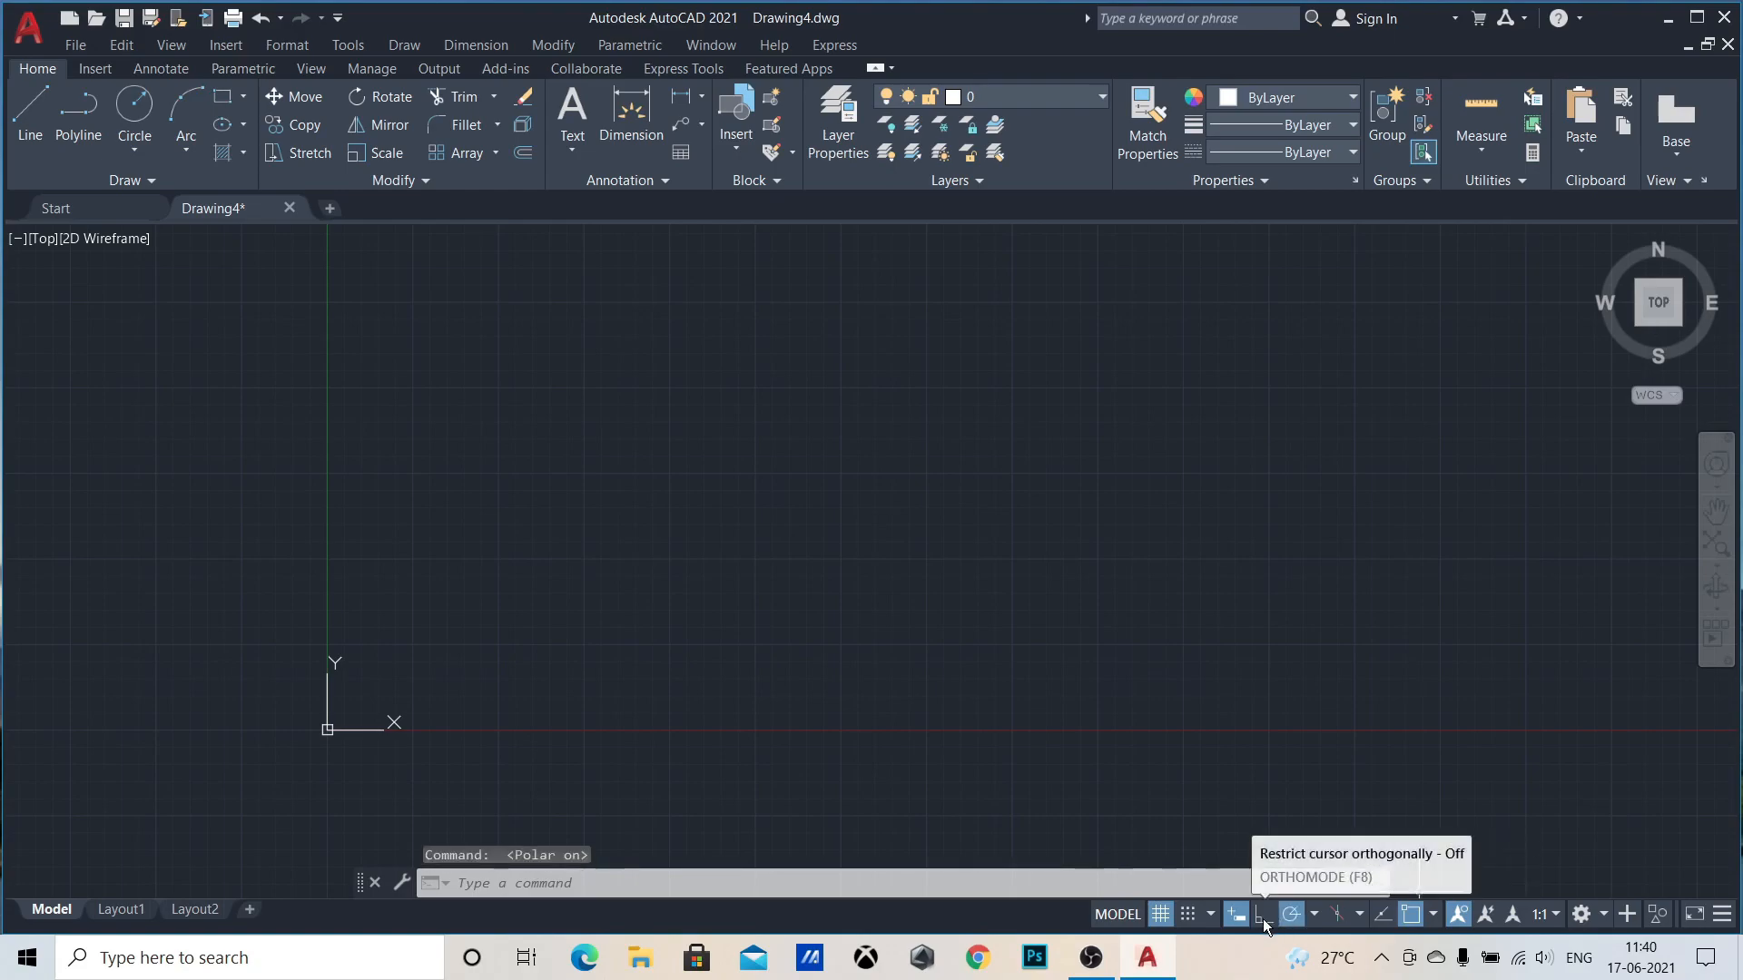
pyautogui.click(1288, 915)
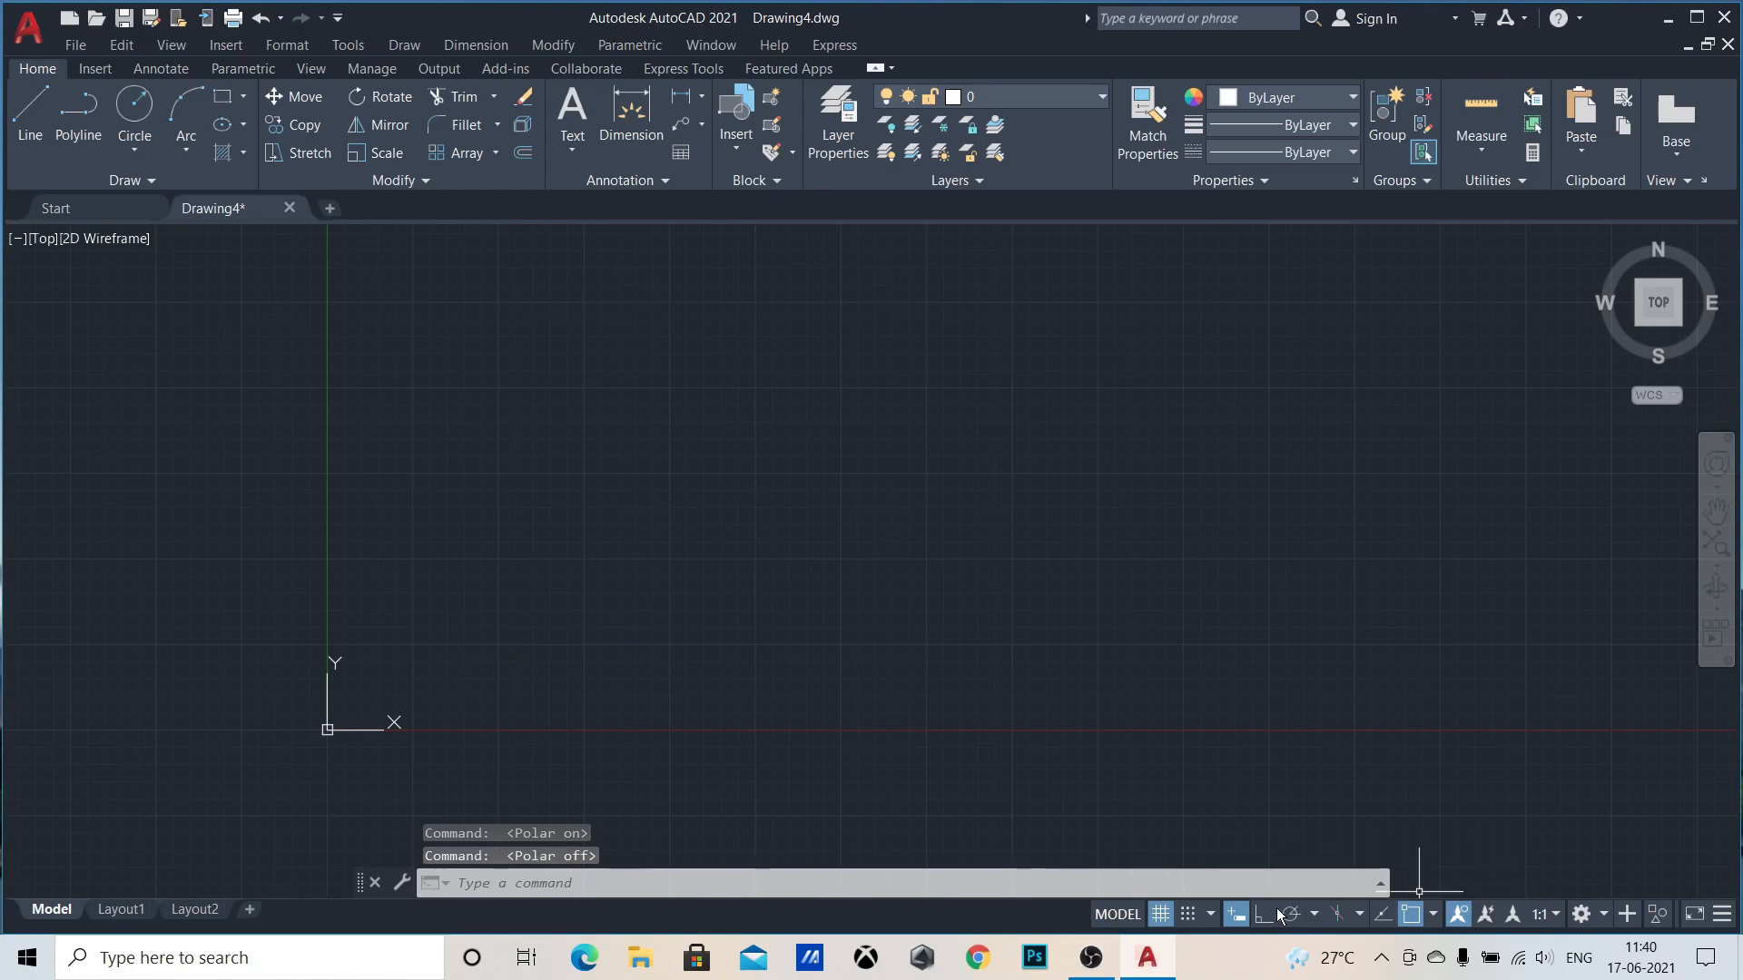
pyautogui.click(1269, 916)
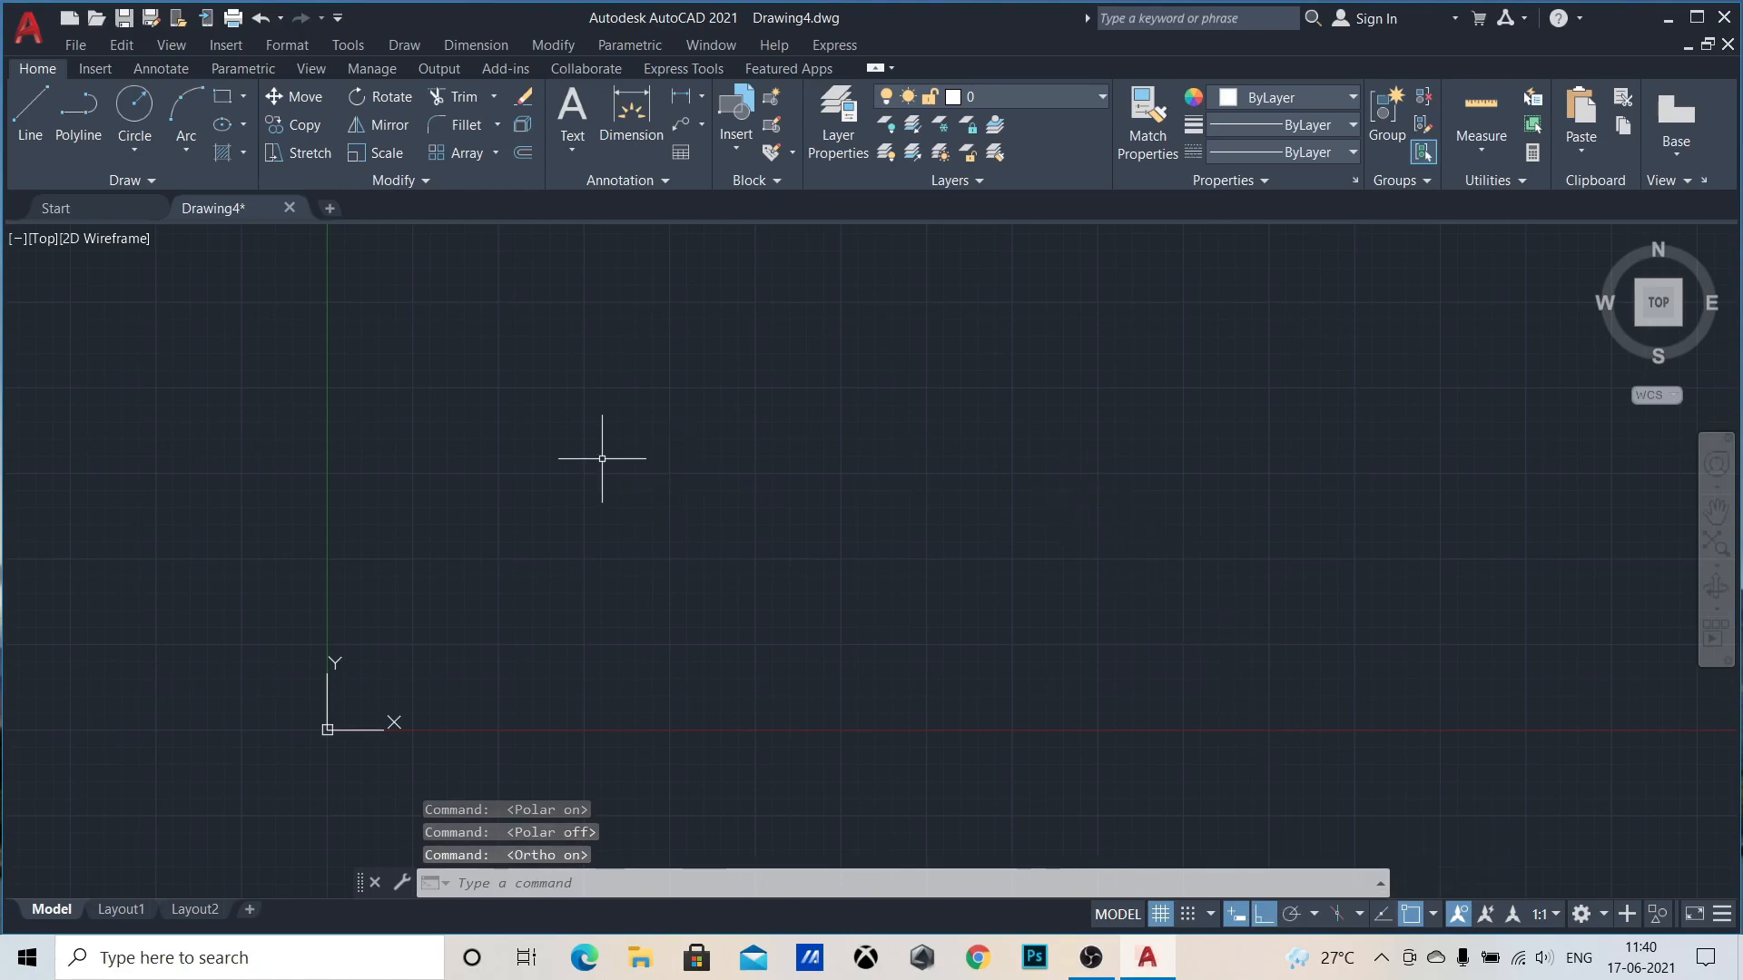
# Step: Draw a wide rectangular outline from four connected orthogonal lines, leaving its upper-left corner open
pyautogui.click(20, 116)
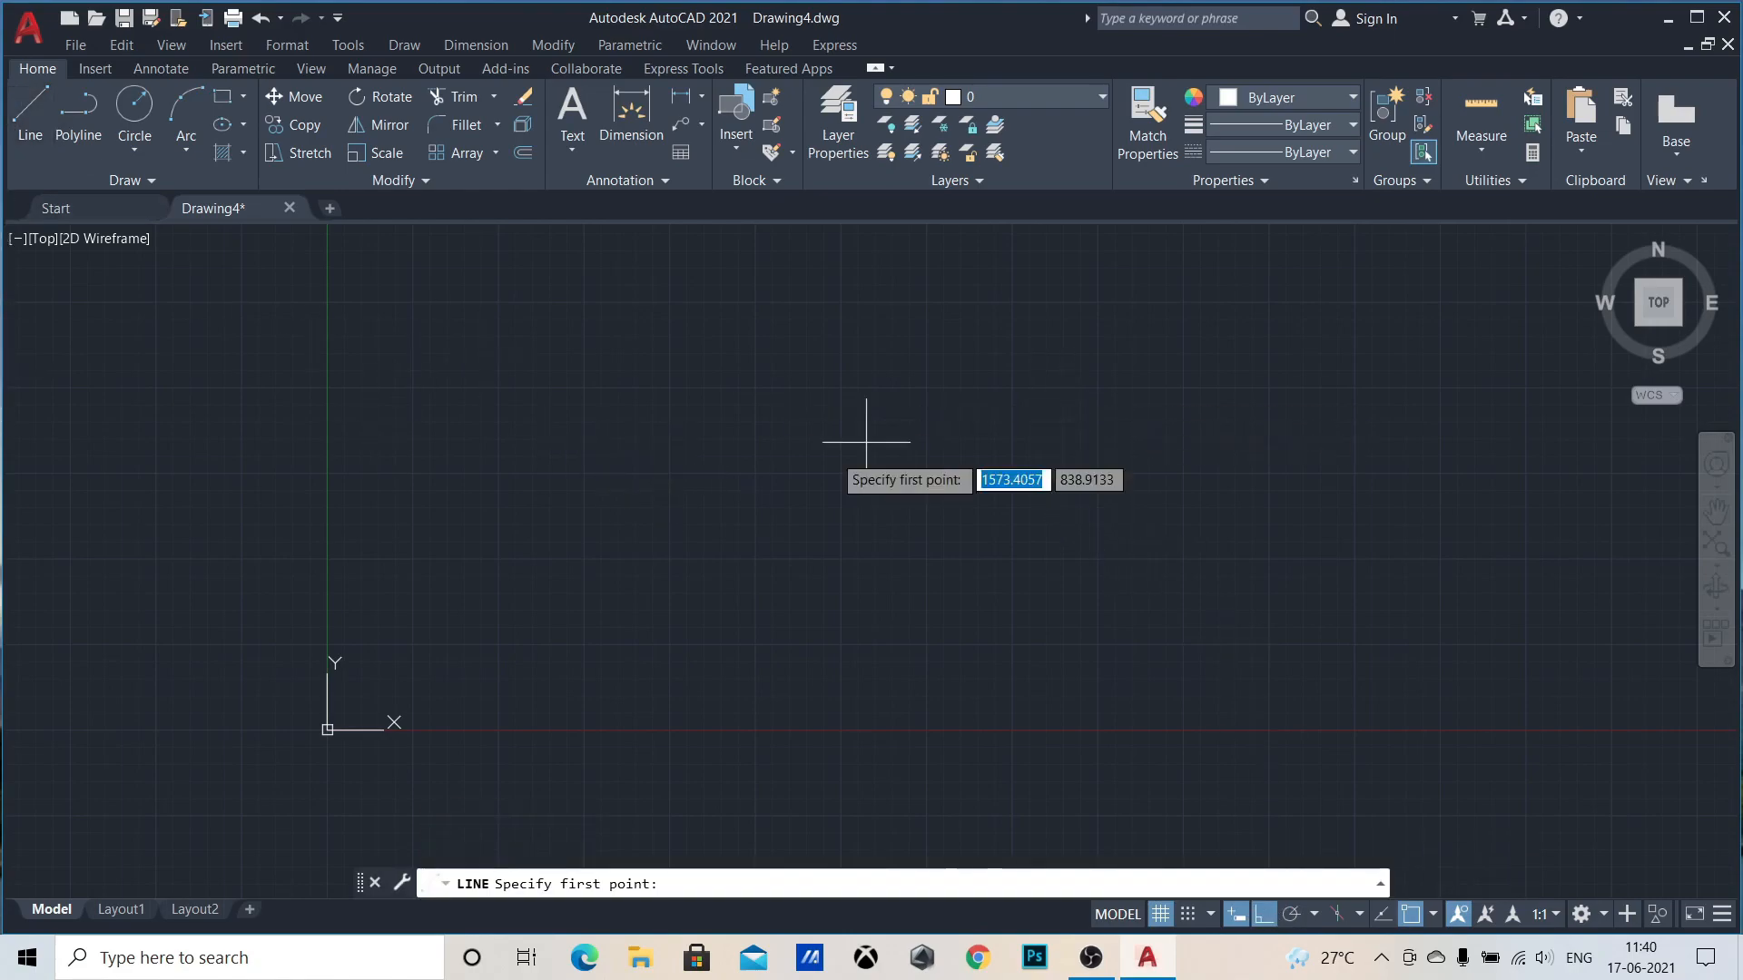
pyautogui.click(735, 485)
pyautogui.click(1447, 467)
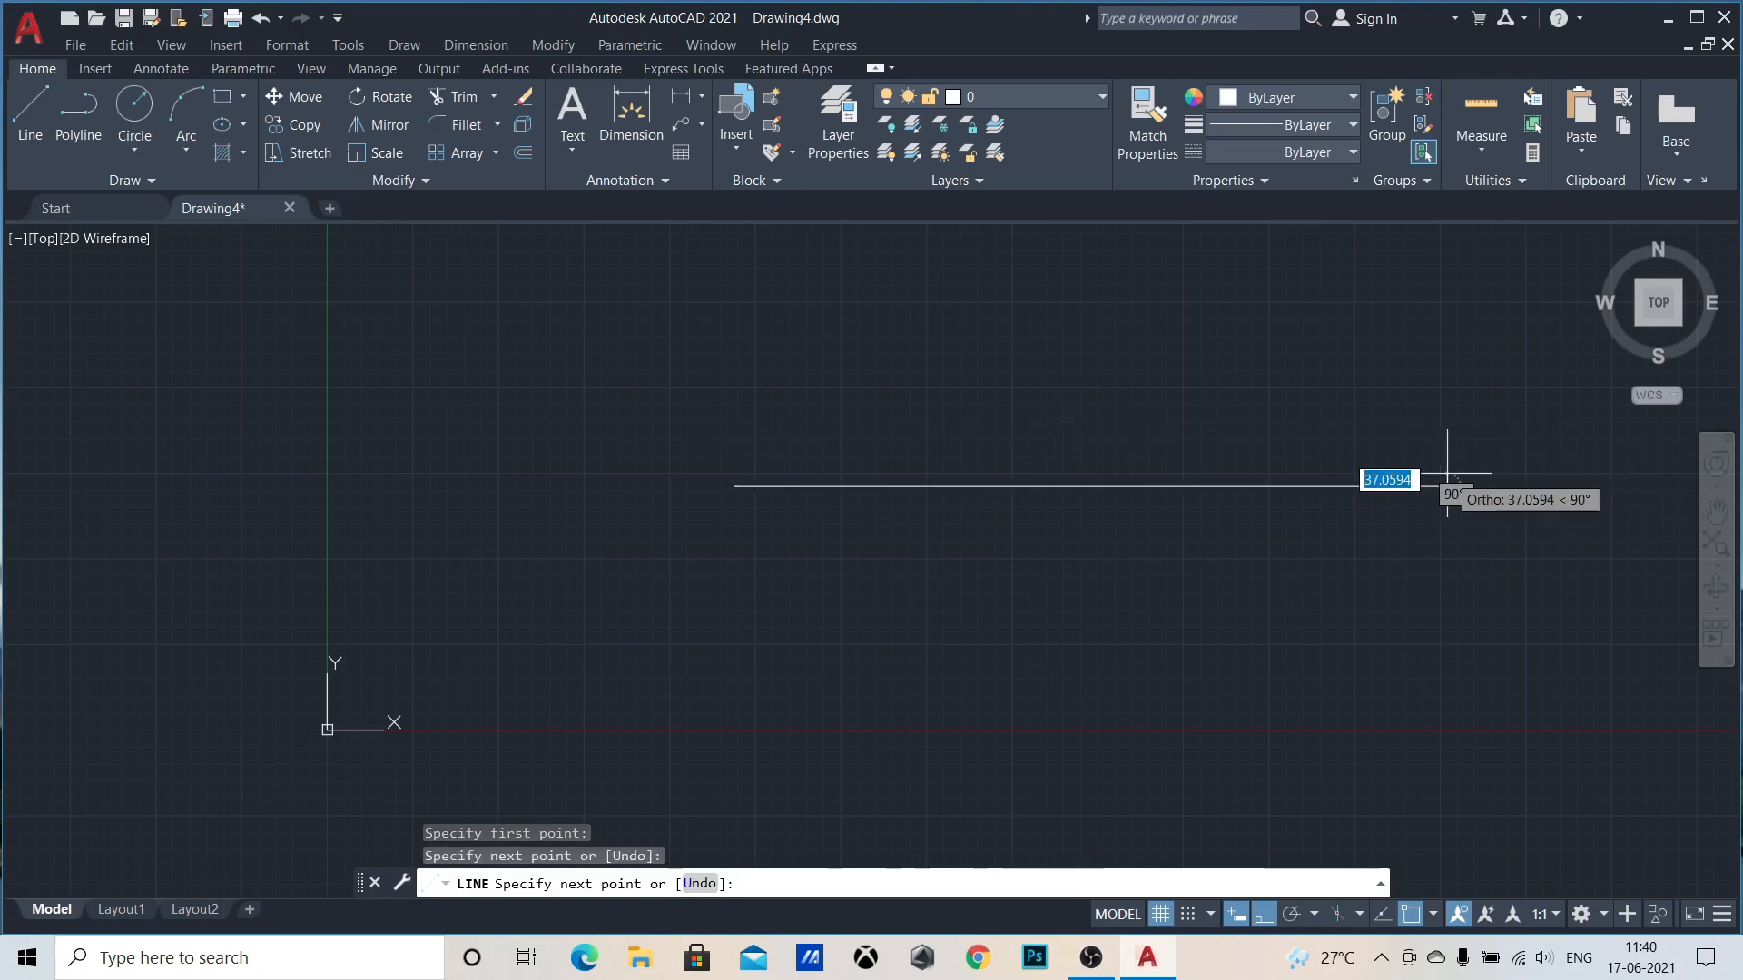
pyautogui.click(1425, 753)
pyautogui.click(686, 753)
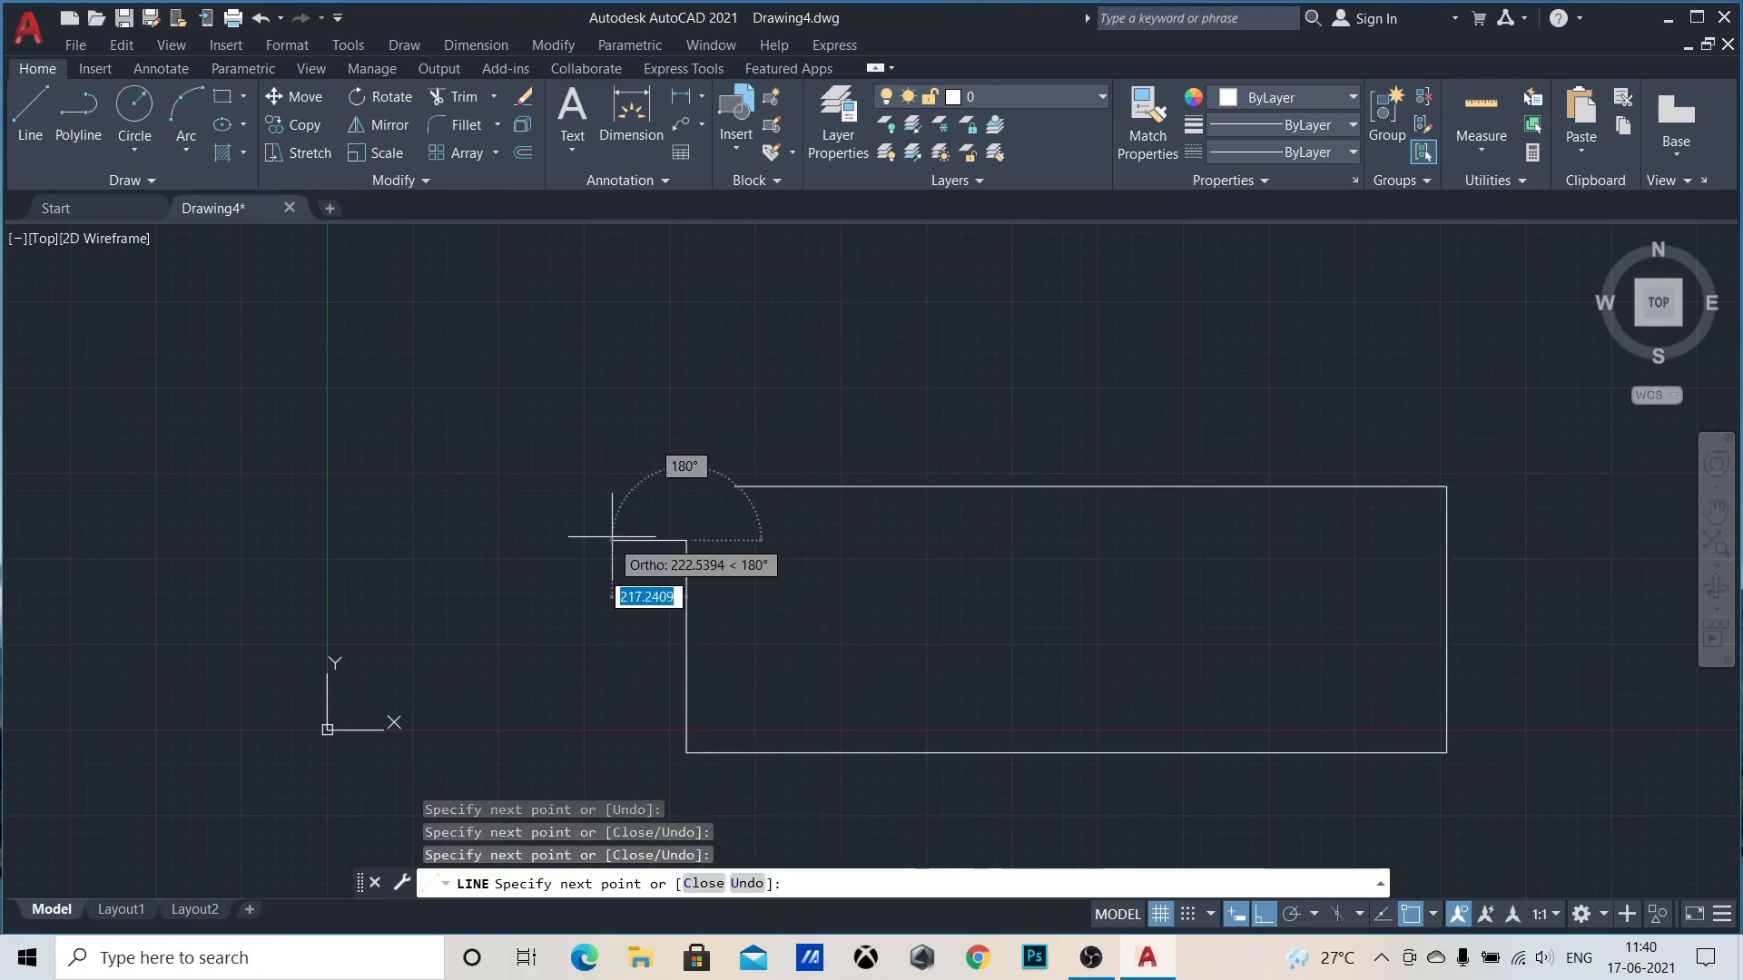
pyautogui.click(687, 541)
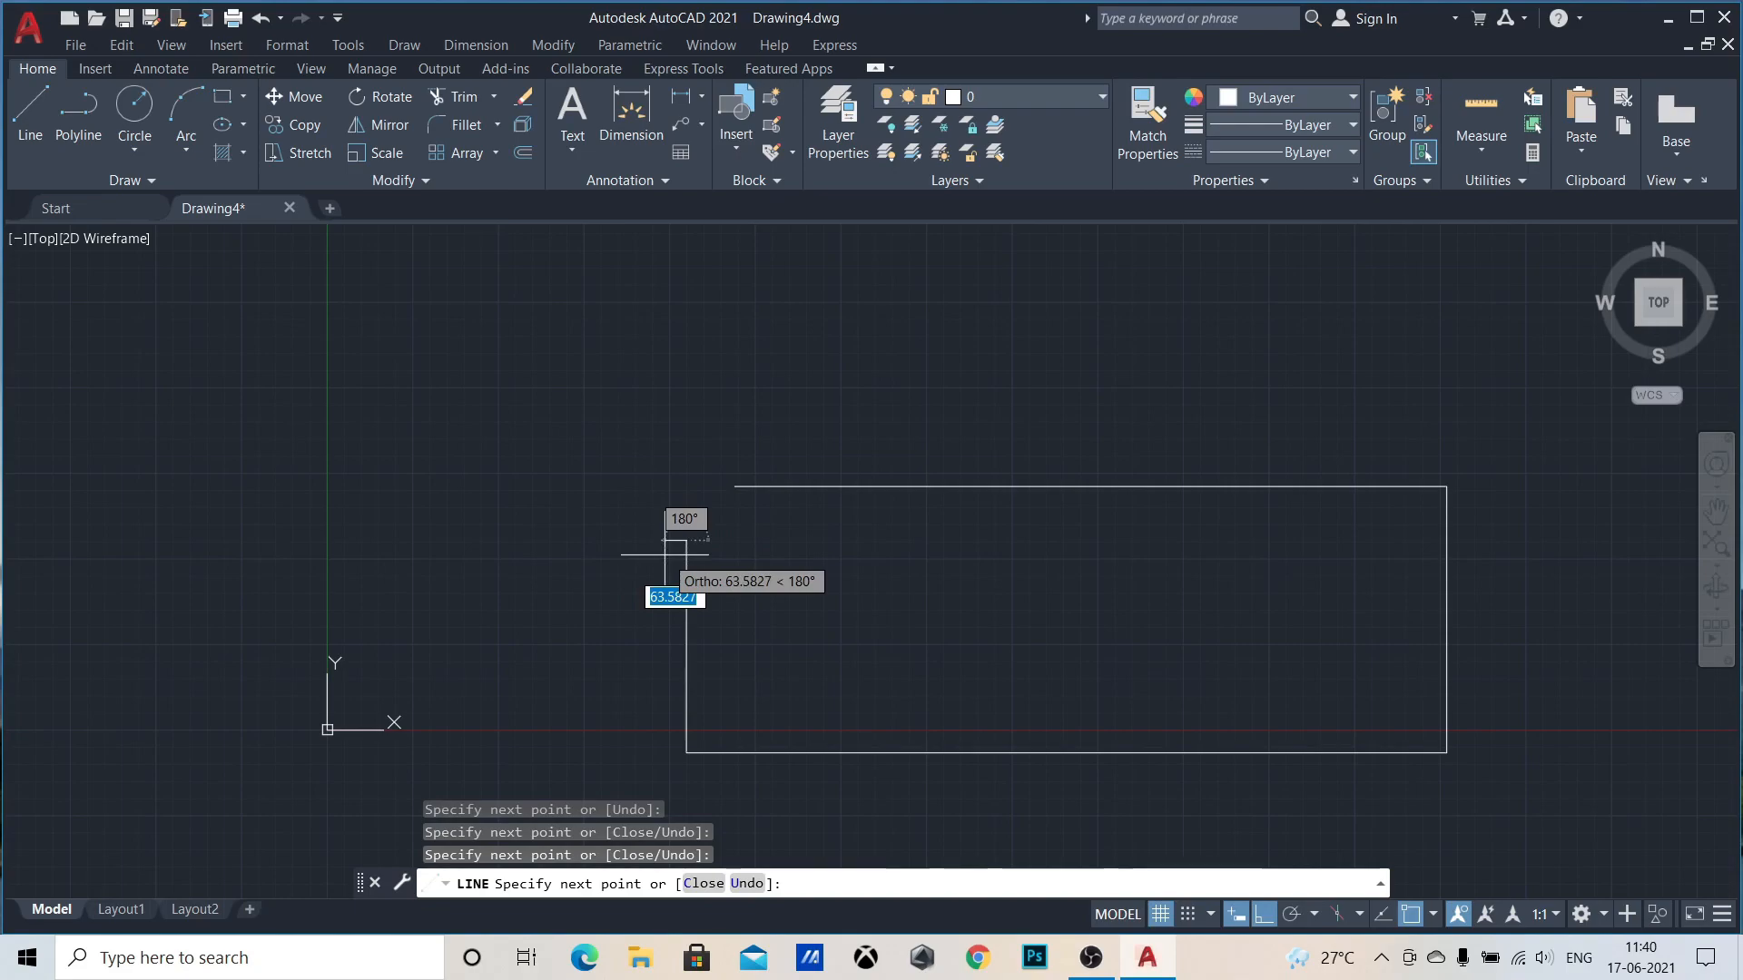
pyautogui.press('Escape')
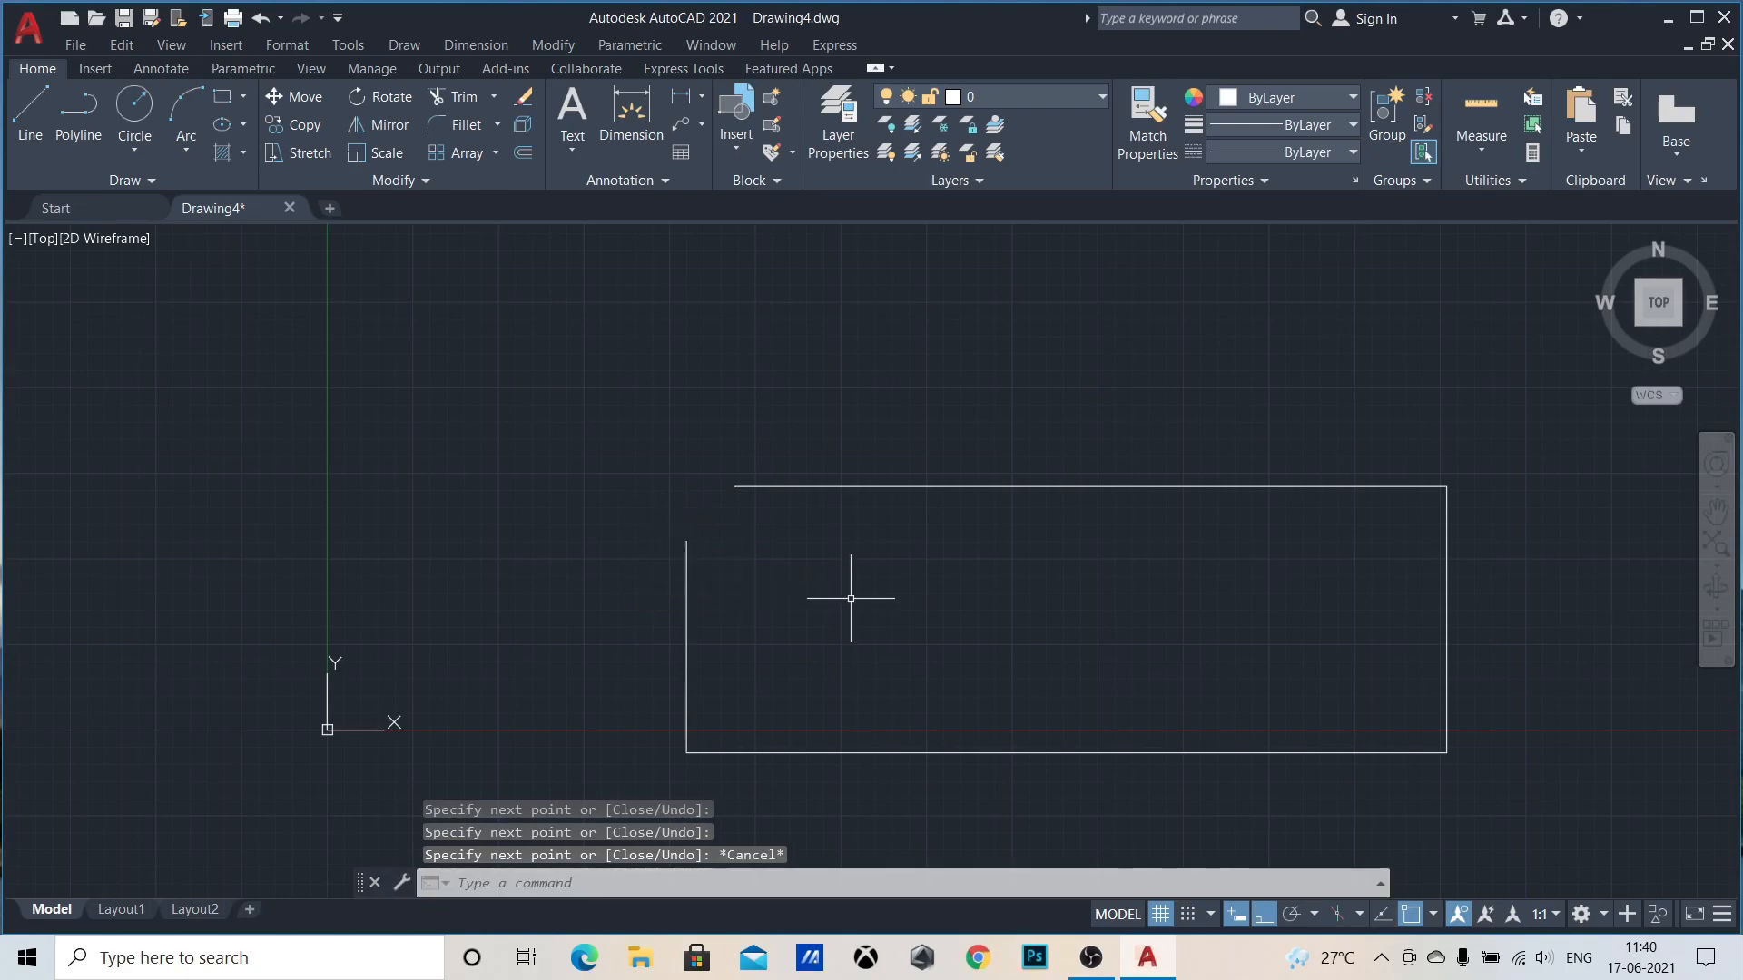
# Step: Turn off Ortho mode and draw connected angled lines that bridge the outline's open corner and loop above its top edge
pyautogui.click(1262, 915)
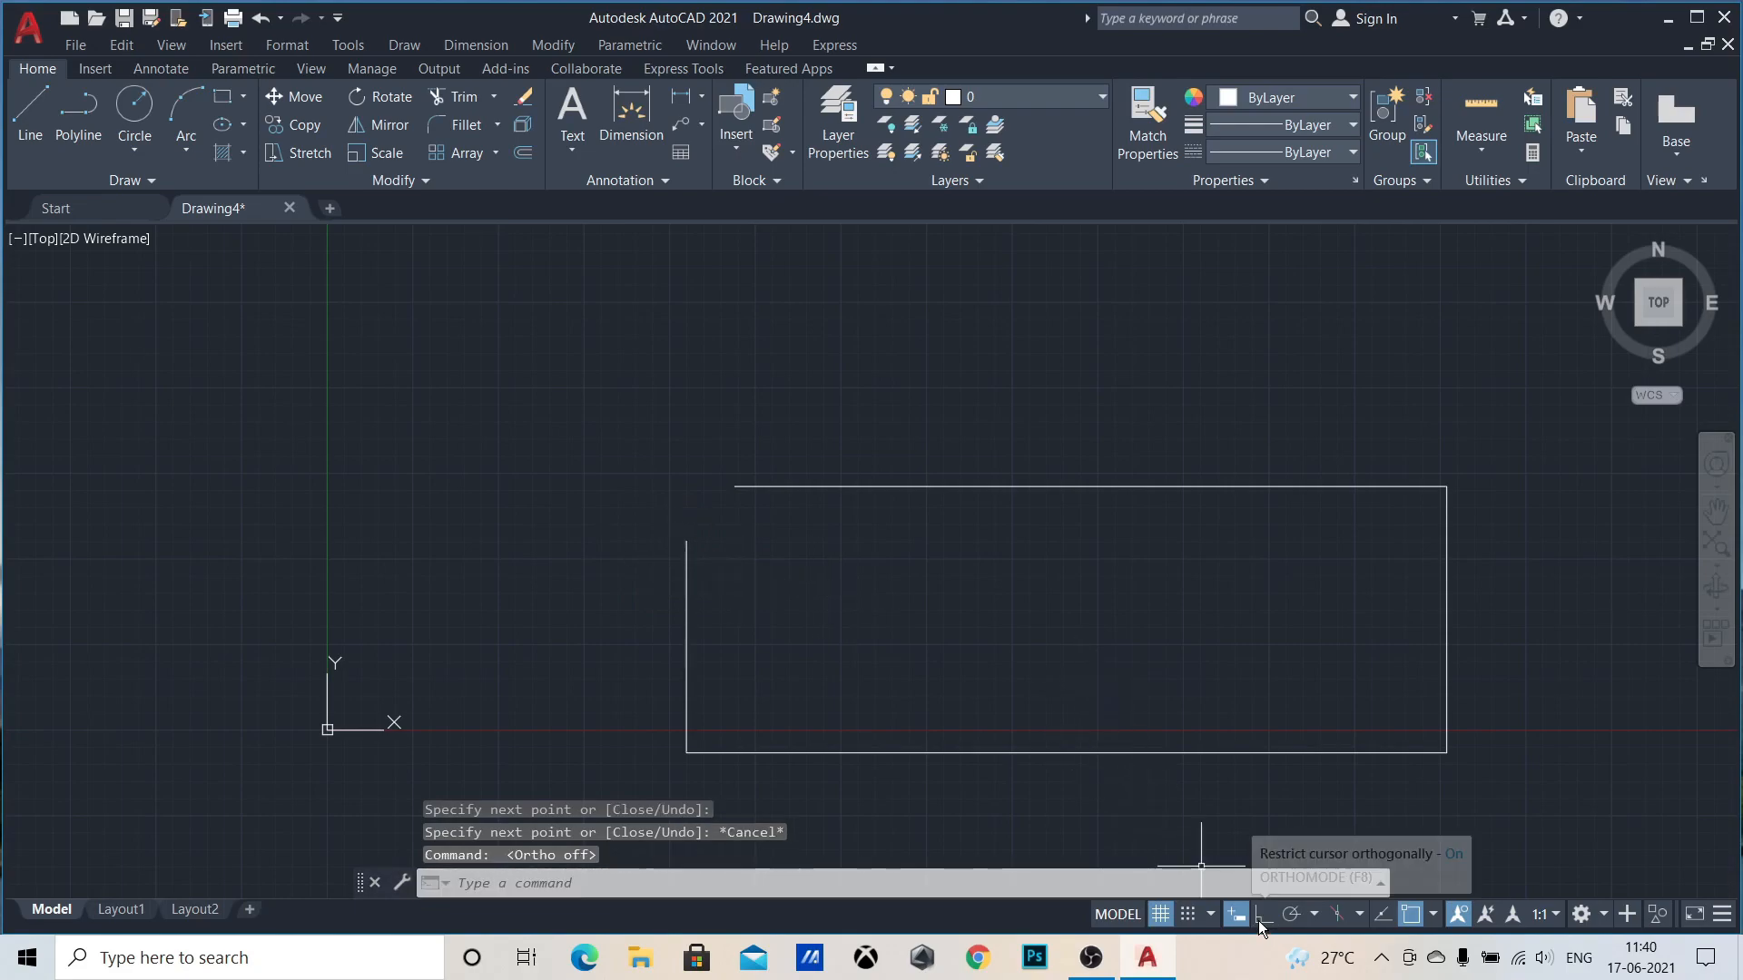
pyautogui.press('Return')
pyautogui.click(687, 541)
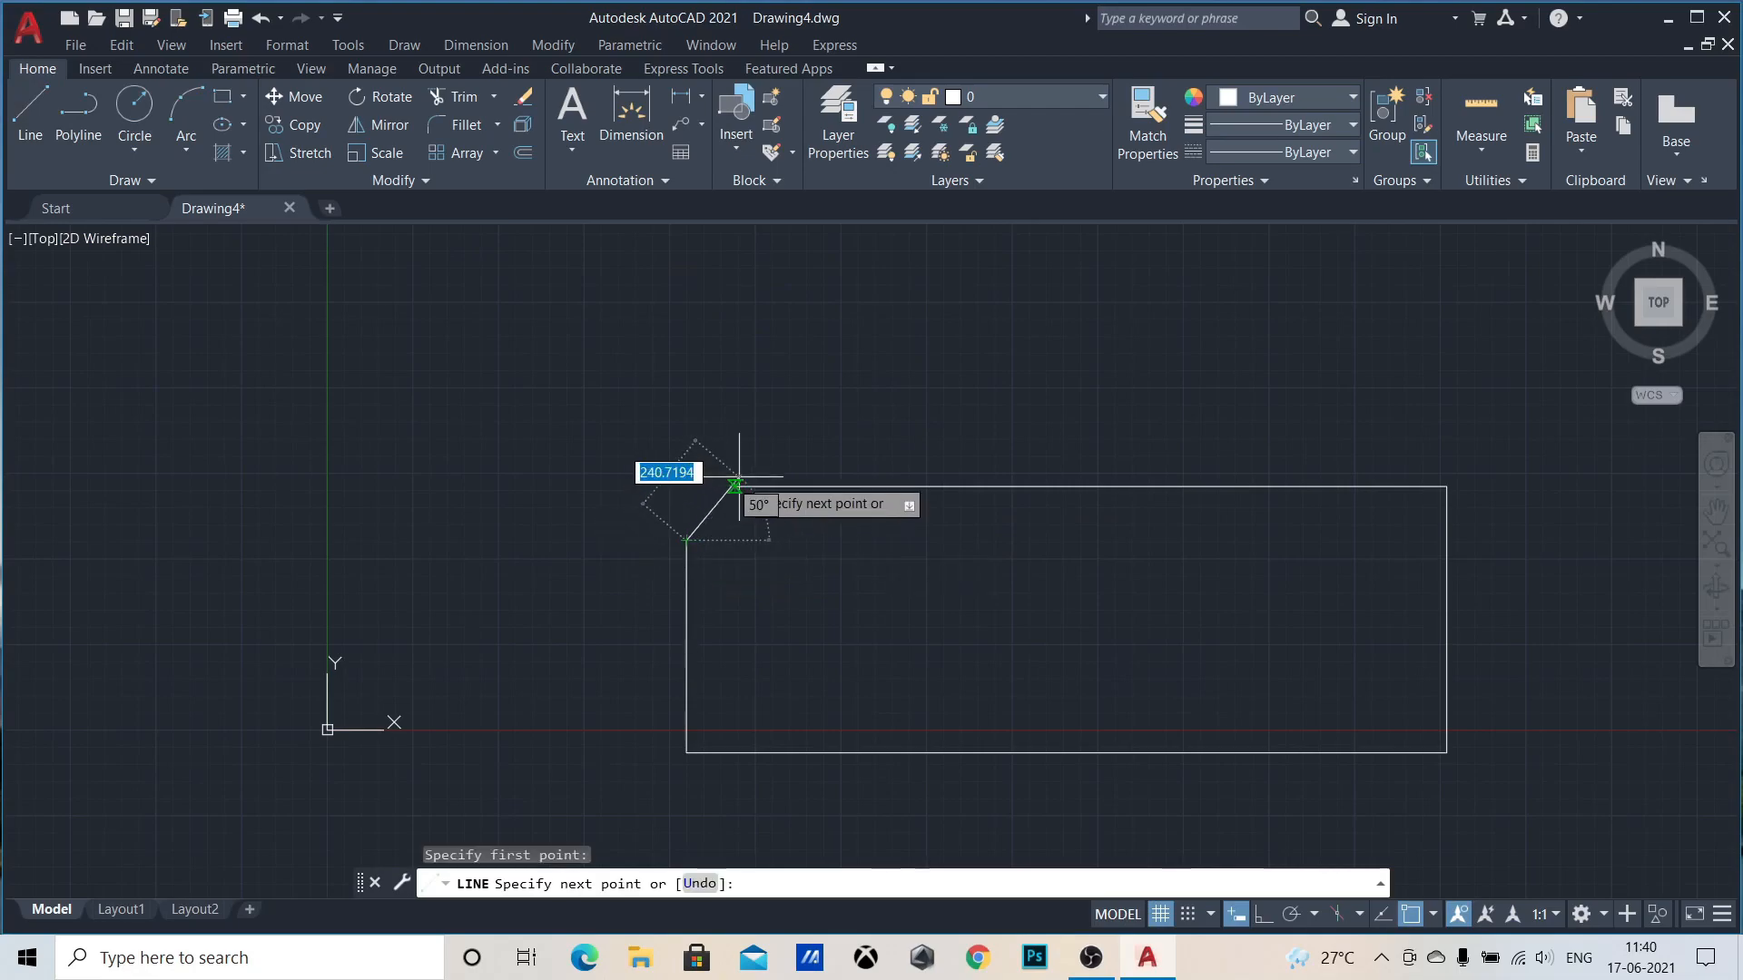
pyautogui.click(735, 488)
pyautogui.click(885, 362)
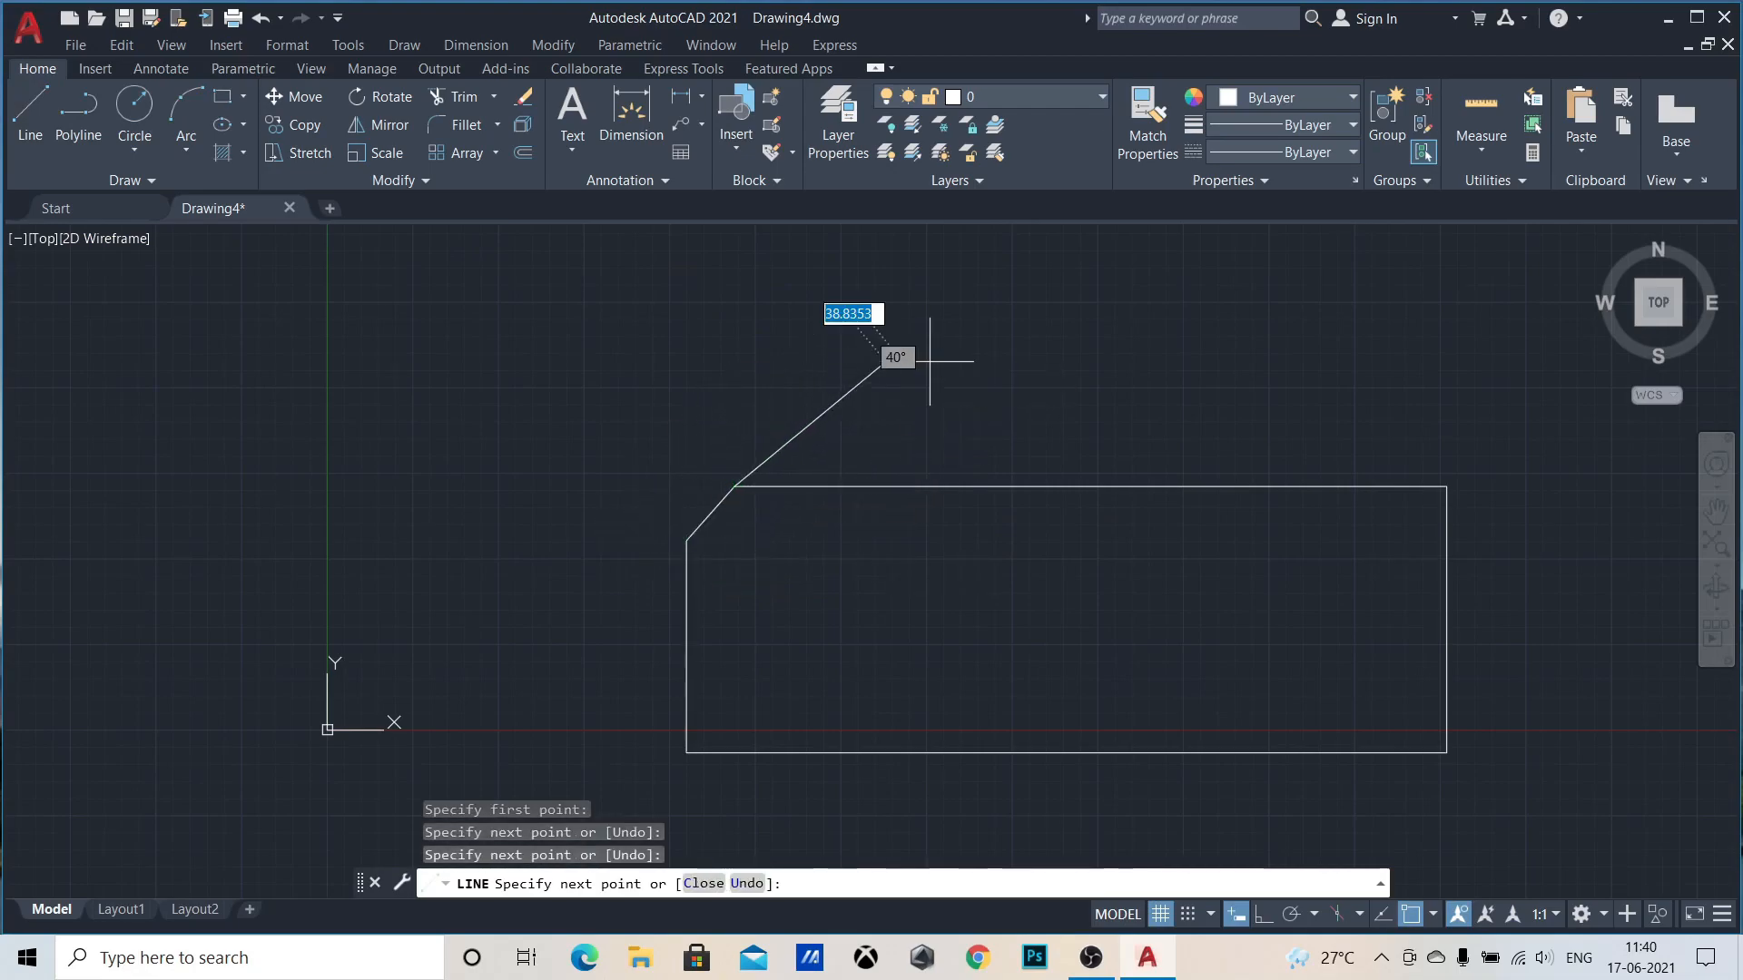
pyautogui.click(1280, 319)
pyautogui.click(1256, 419)
pyautogui.click(1034, 486)
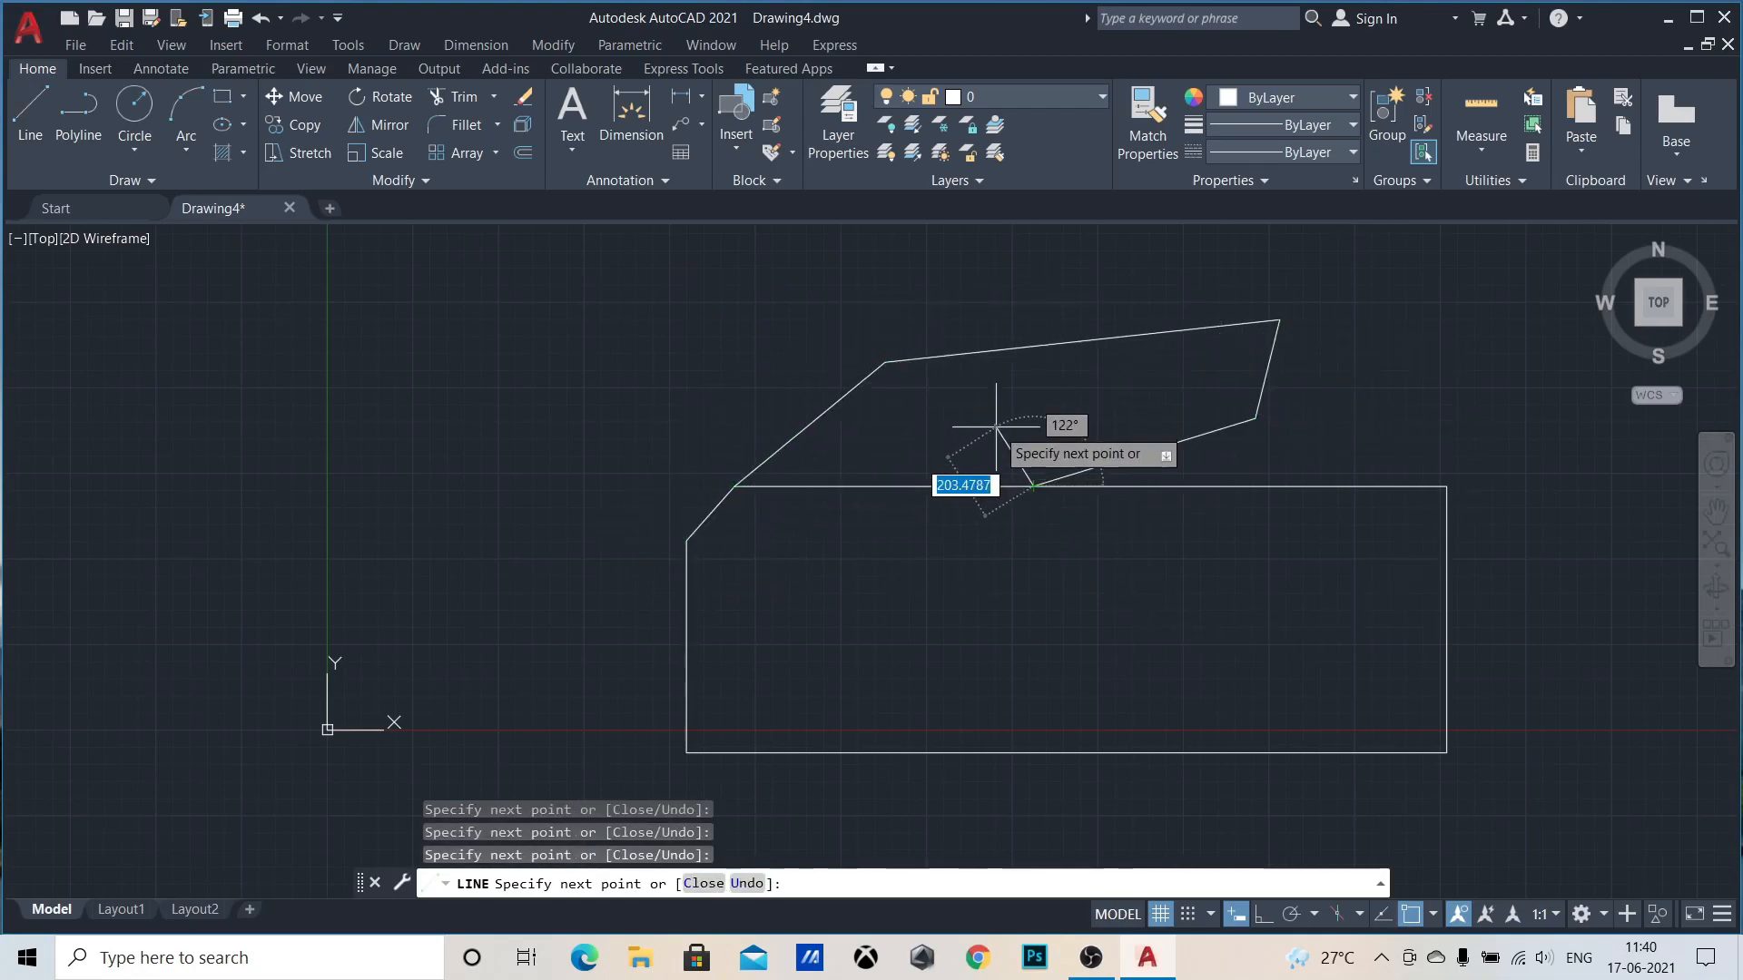
# Step: Turn Ortho mode back on and continue the angled chain with horizontal and vertical segments above the outline
pyautogui.click(1264, 914)
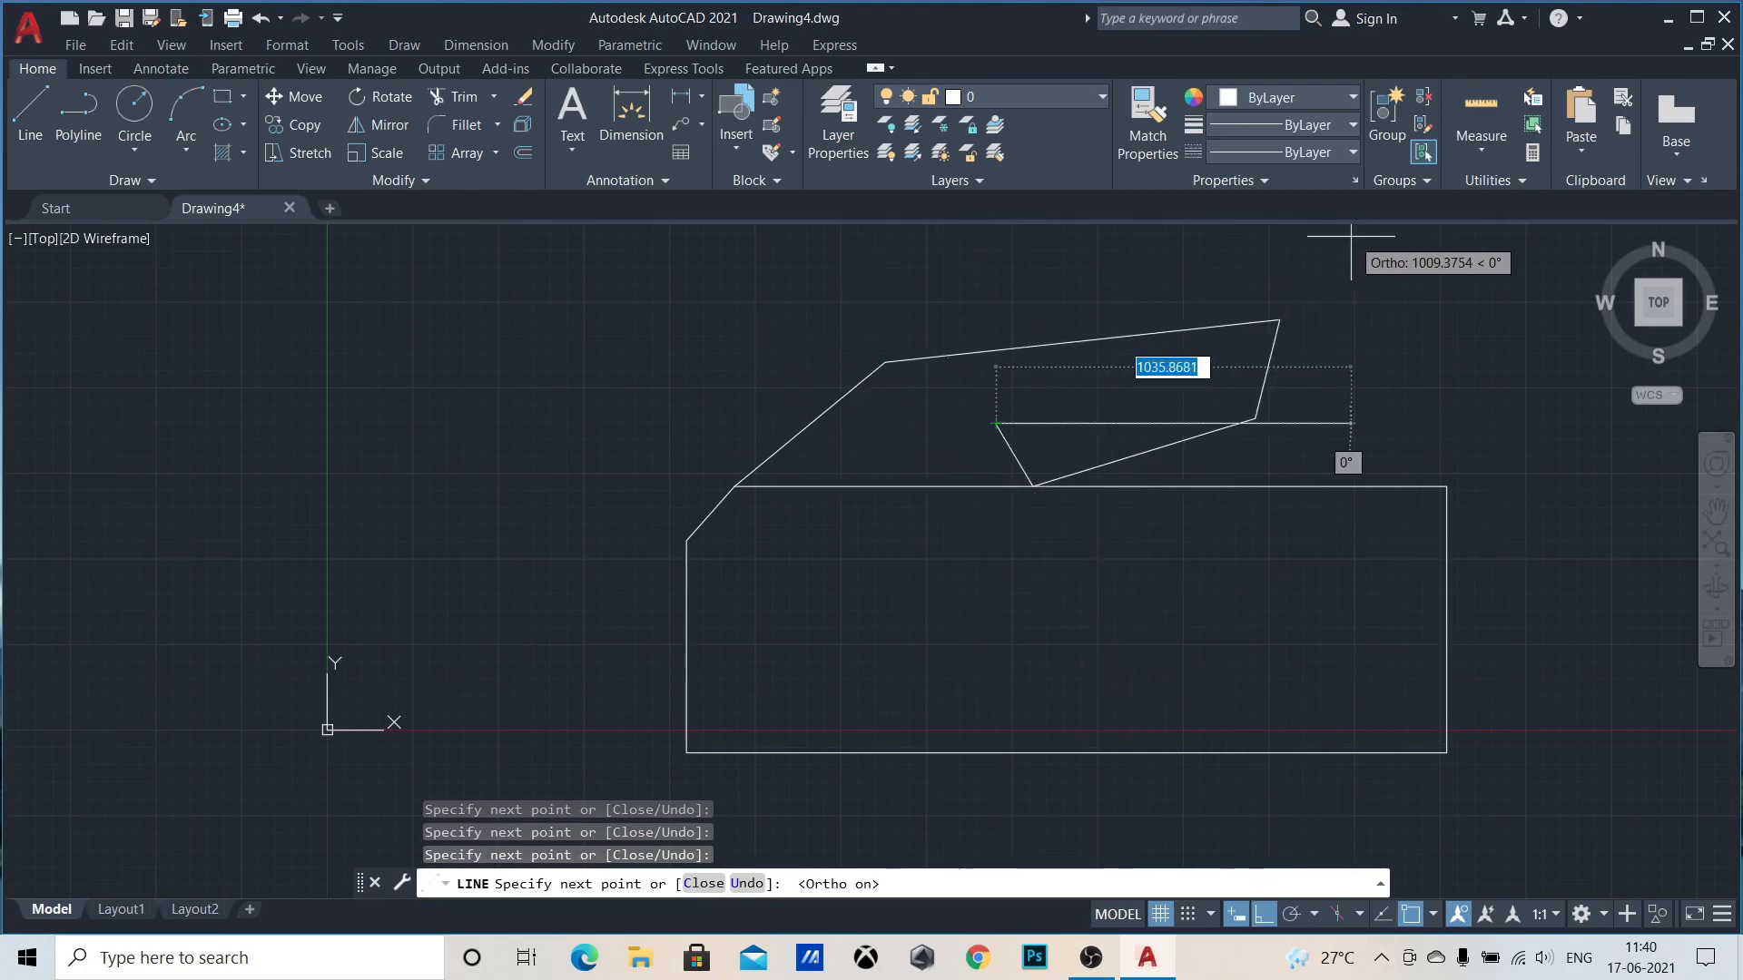
pyautogui.click(1424, 232)
pyautogui.click(1424, 325)
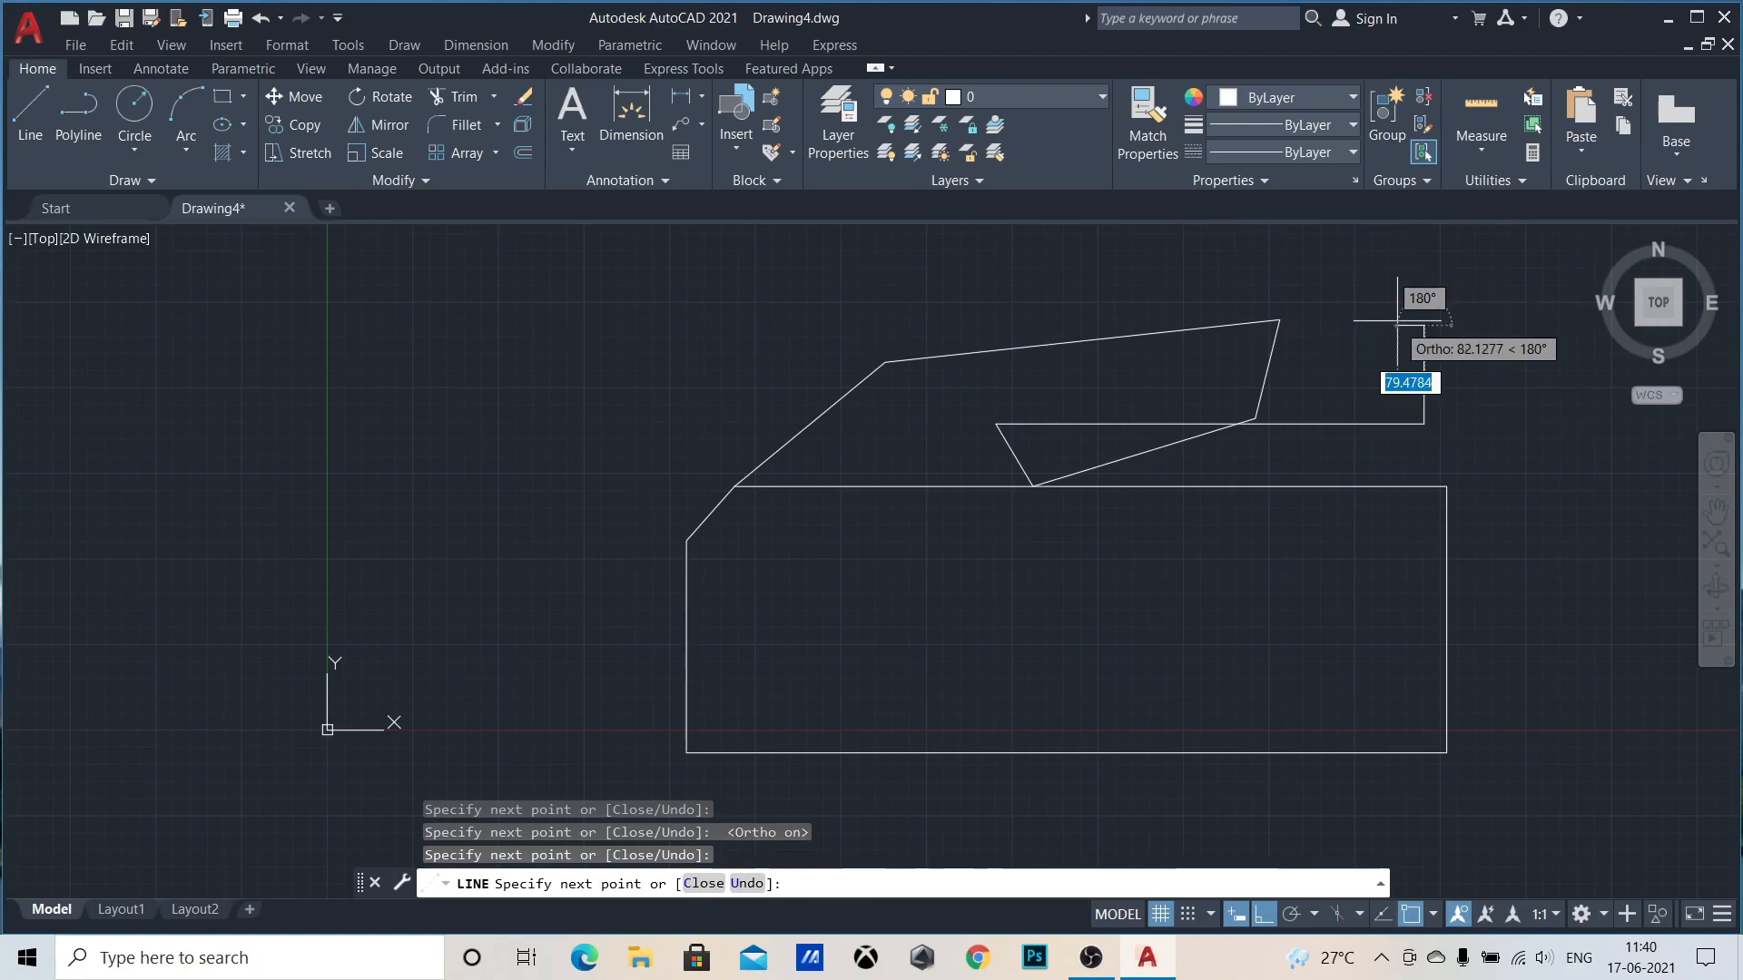
pyautogui.click(861, 276)
pyautogui.click(357, 762)
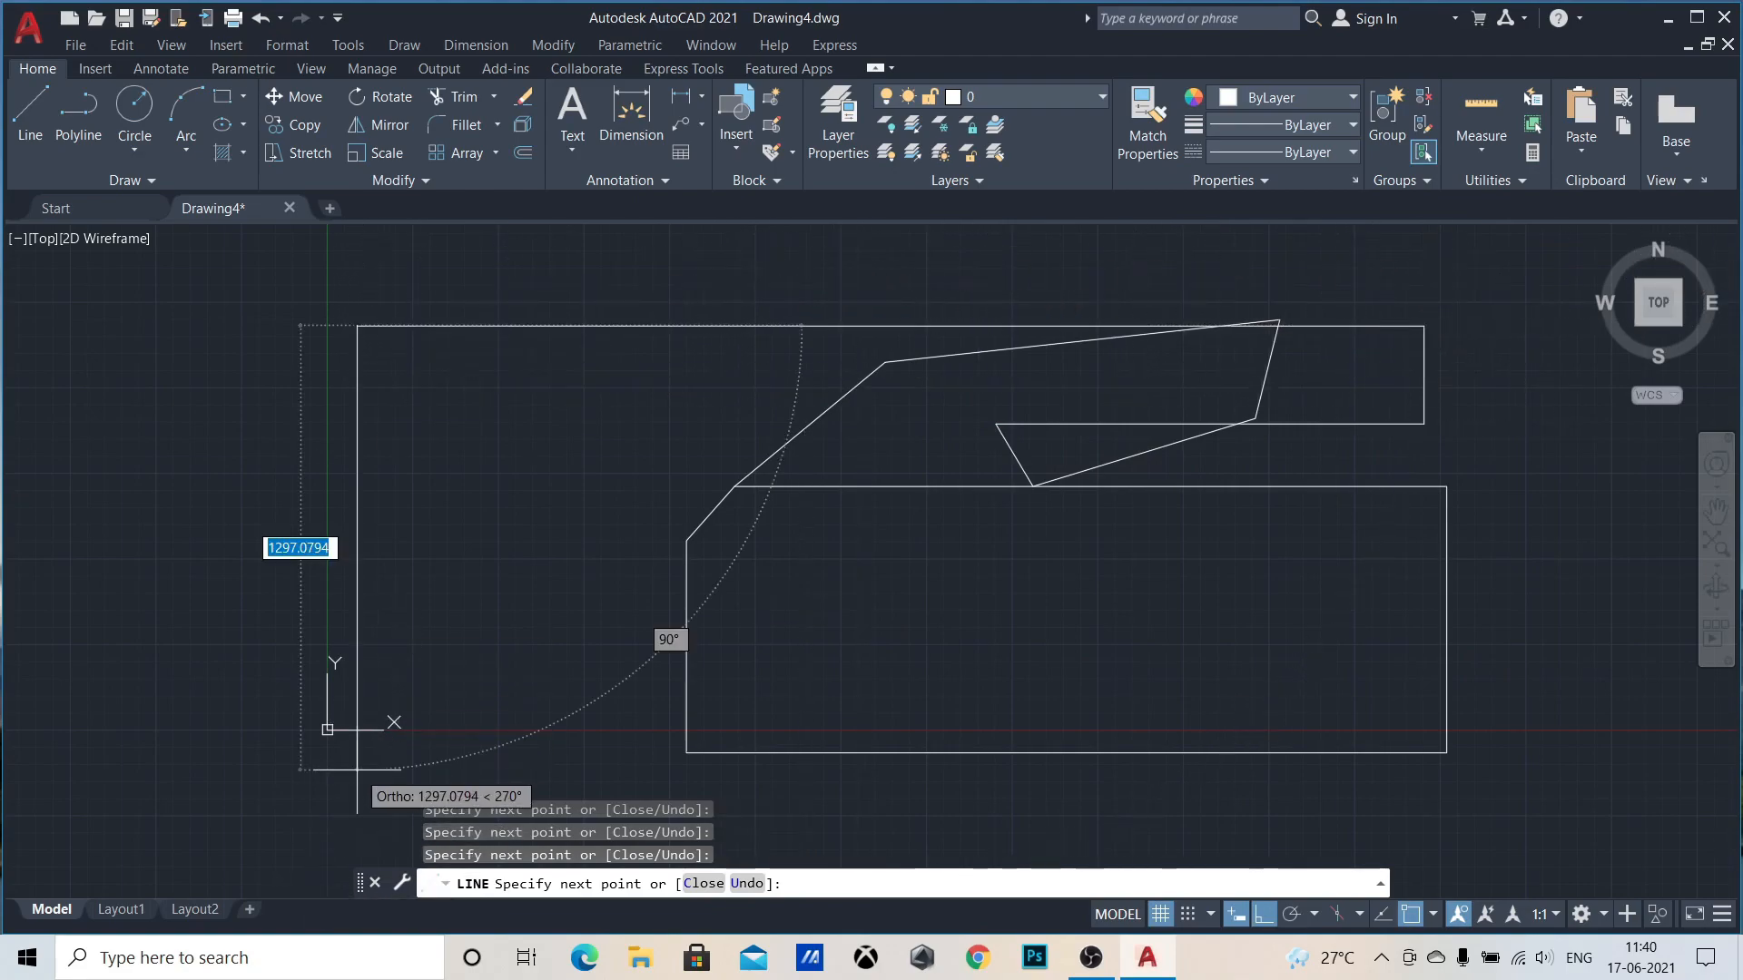
pyautogui.click(1345, 525)
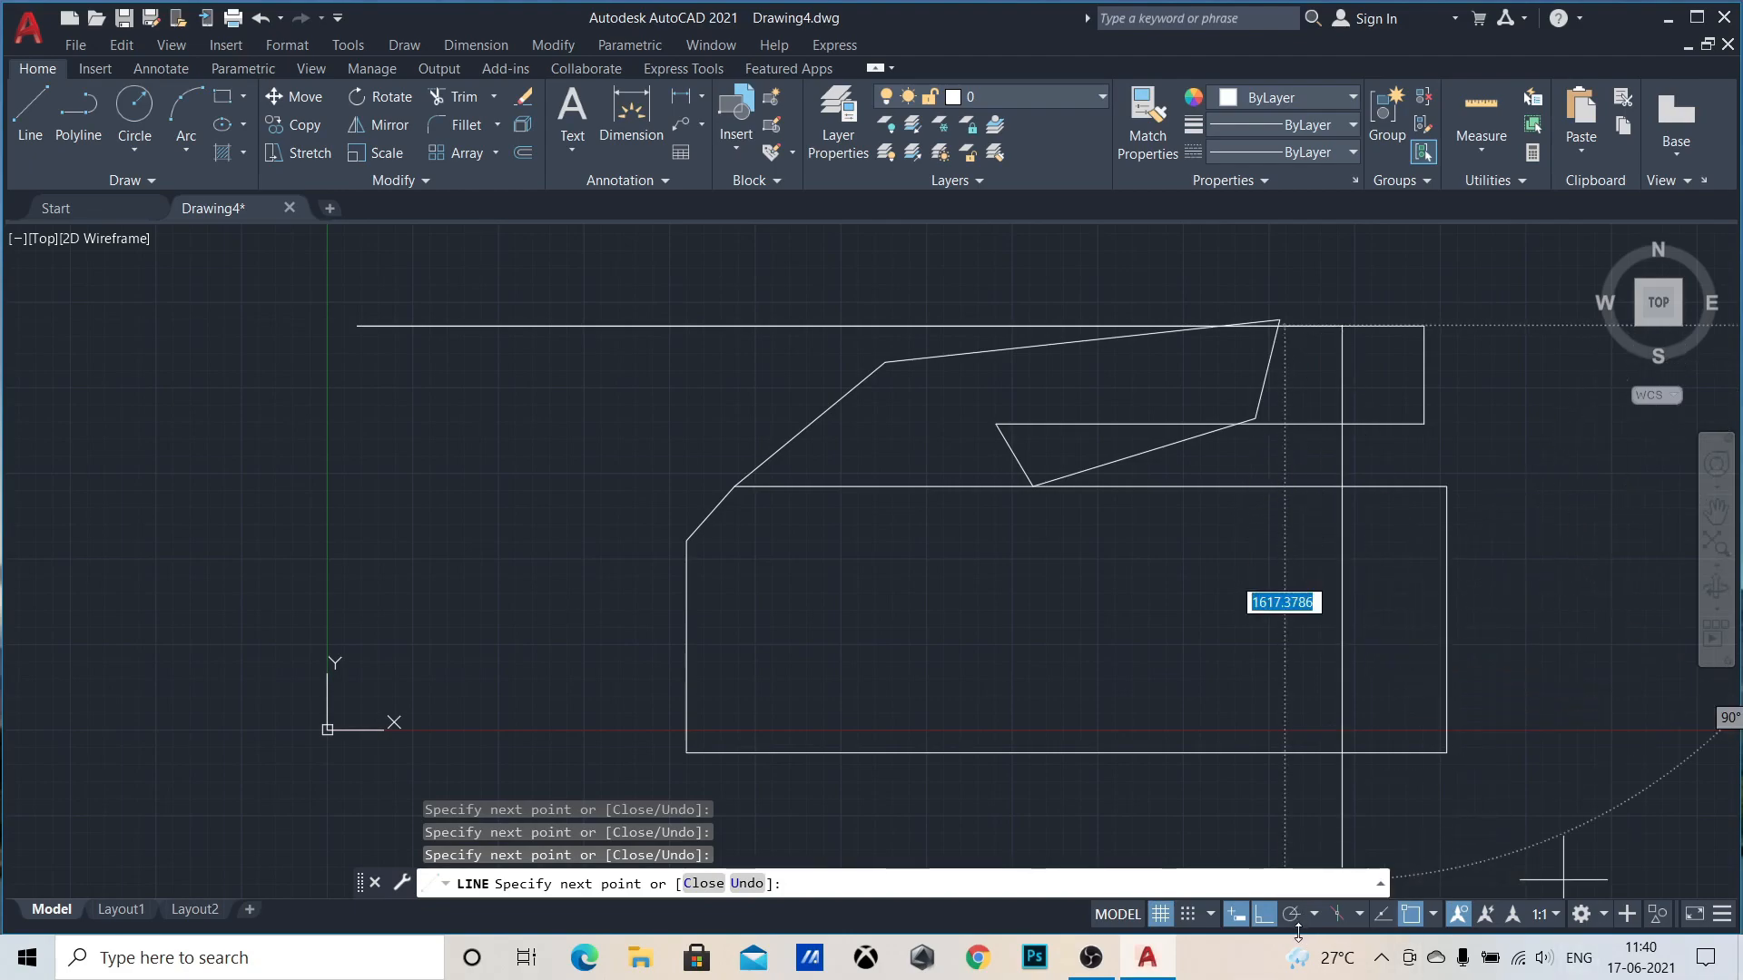
pyautogui.press('Escape')
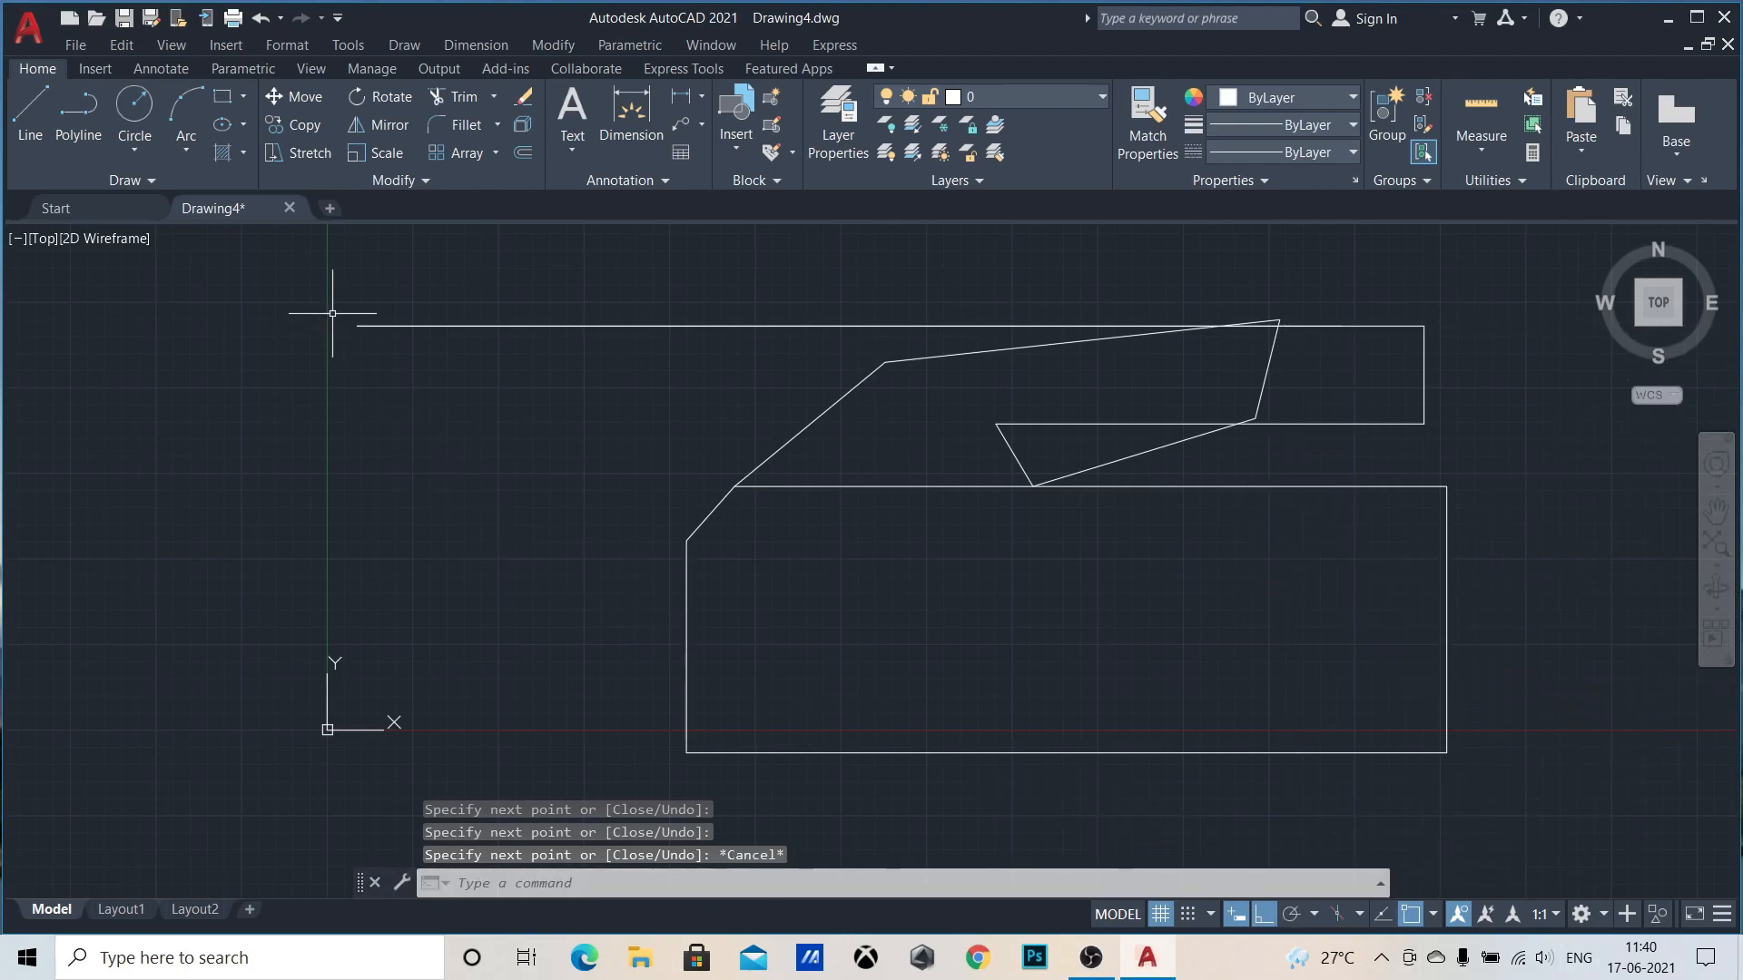
# Step: Erase all the lines in the drawing
pyautogui.click(335, 283)
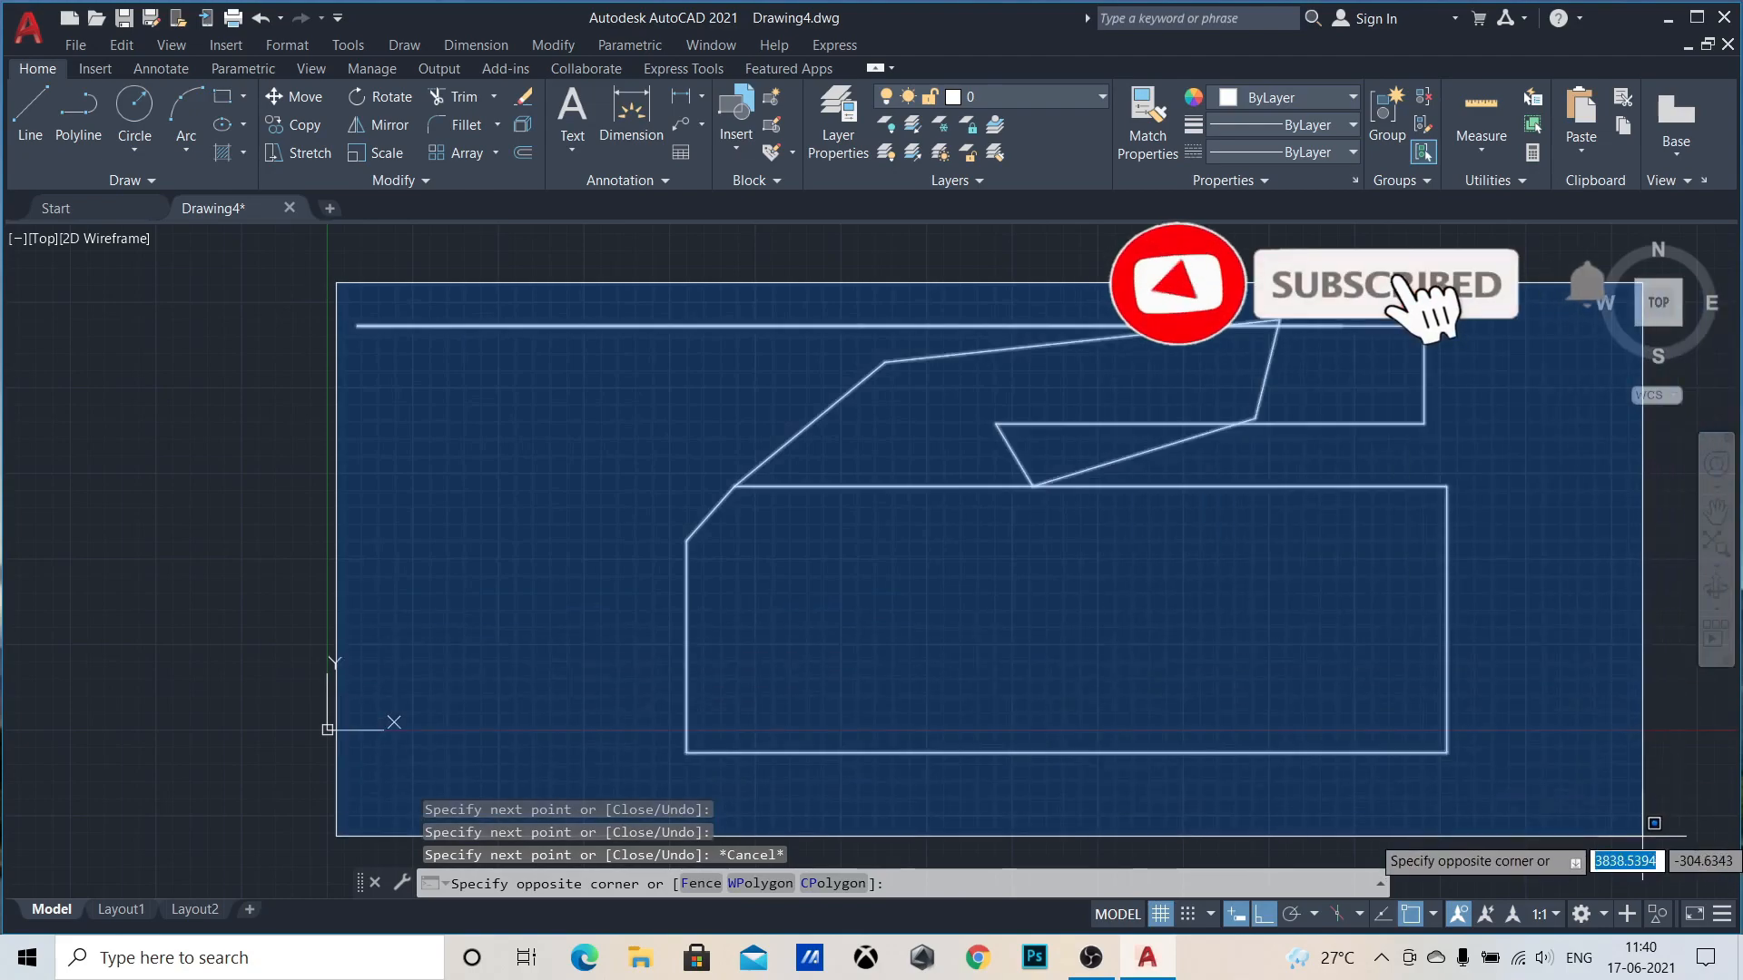
pyautogui.click(1654, 824)
pyautogui.press('Delete')
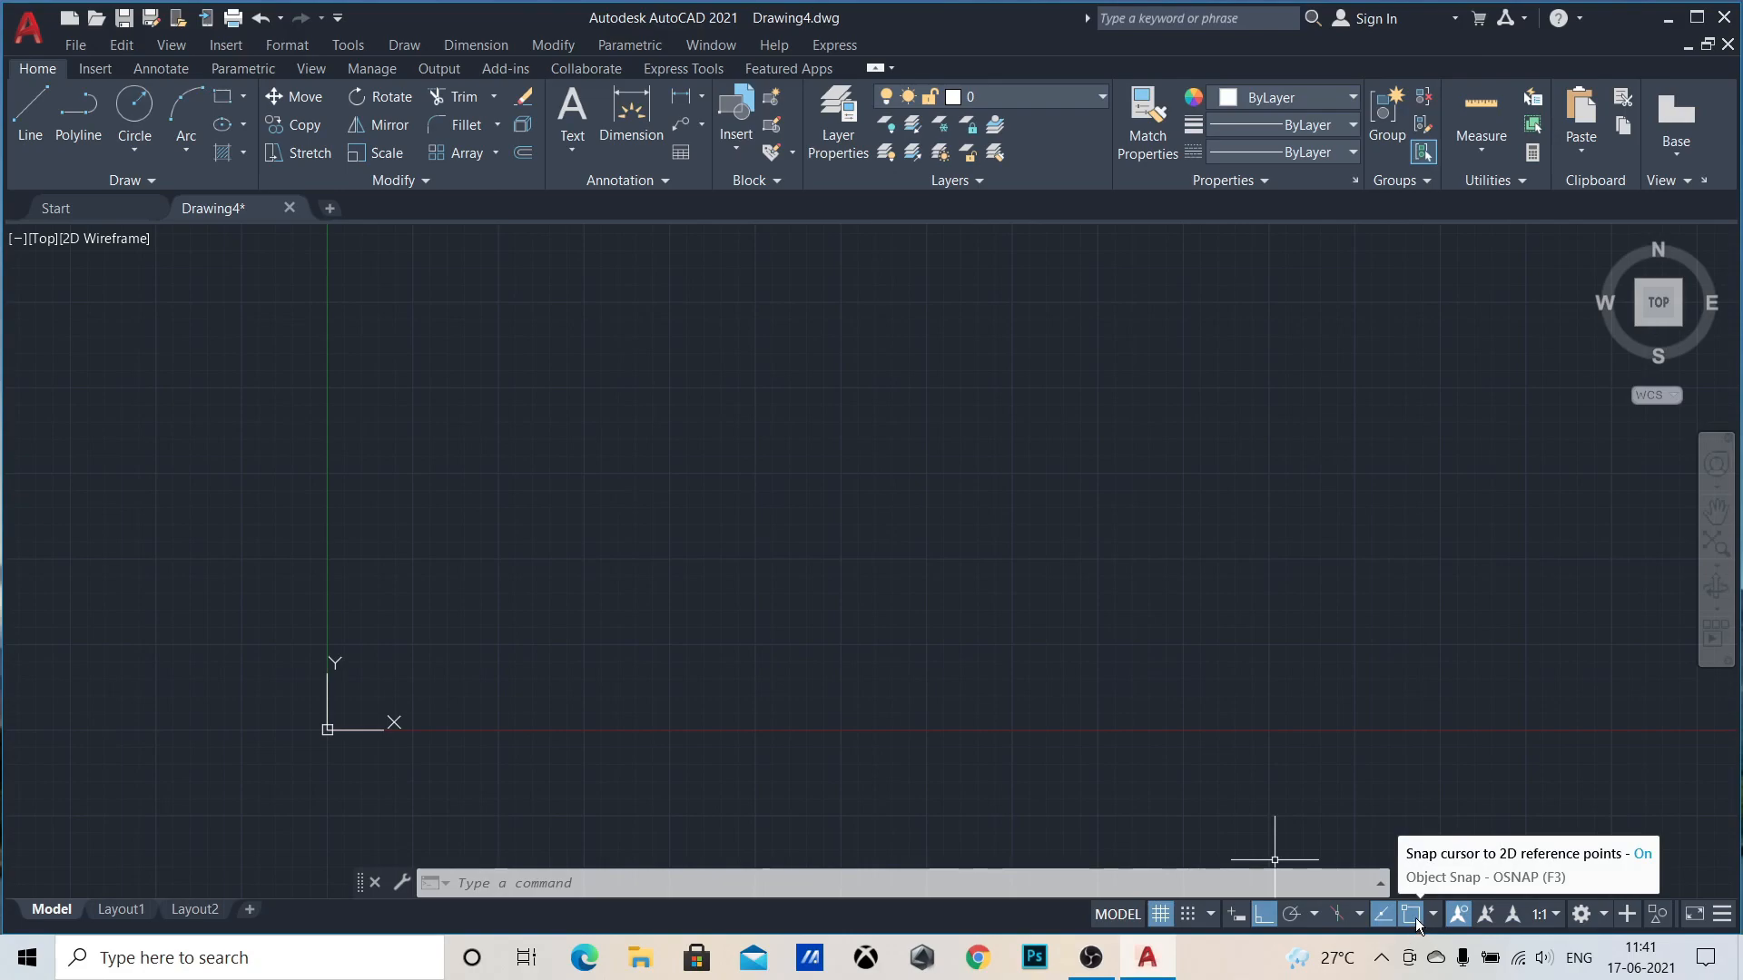
# Step: Show the available object snap modes, then draw a single horizontal line across the middle of the drawing area
pyautogui.click(1432, 914)
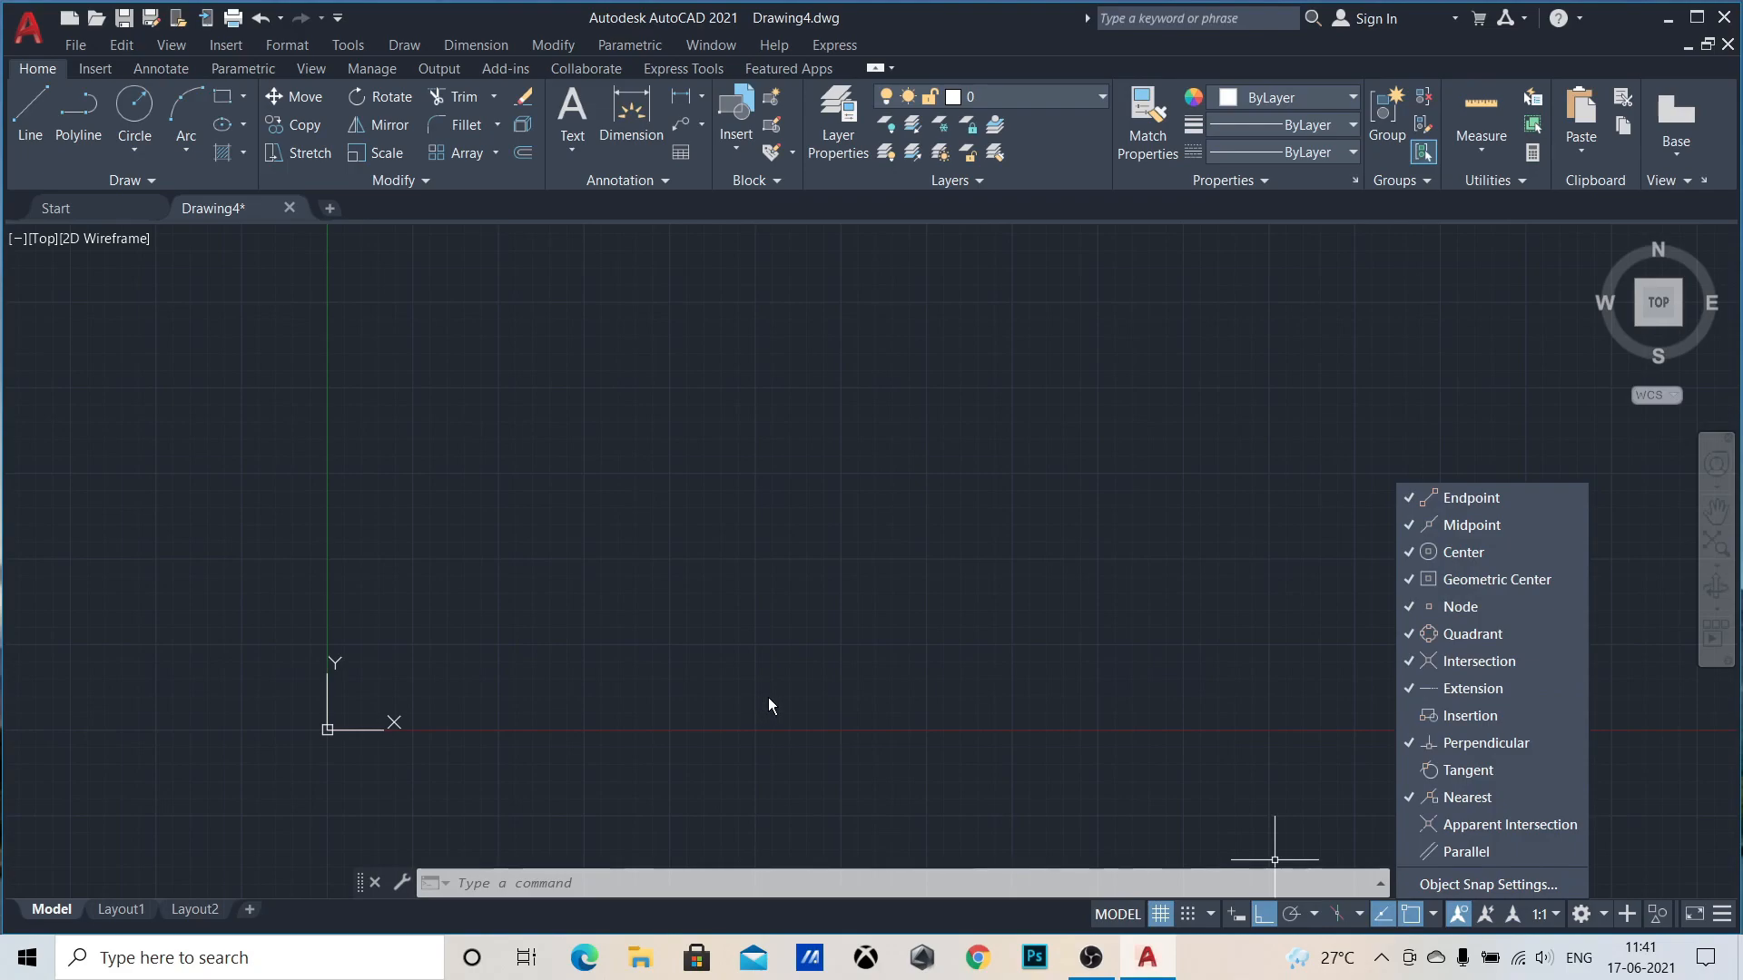
pyautogui.click(36, 136)
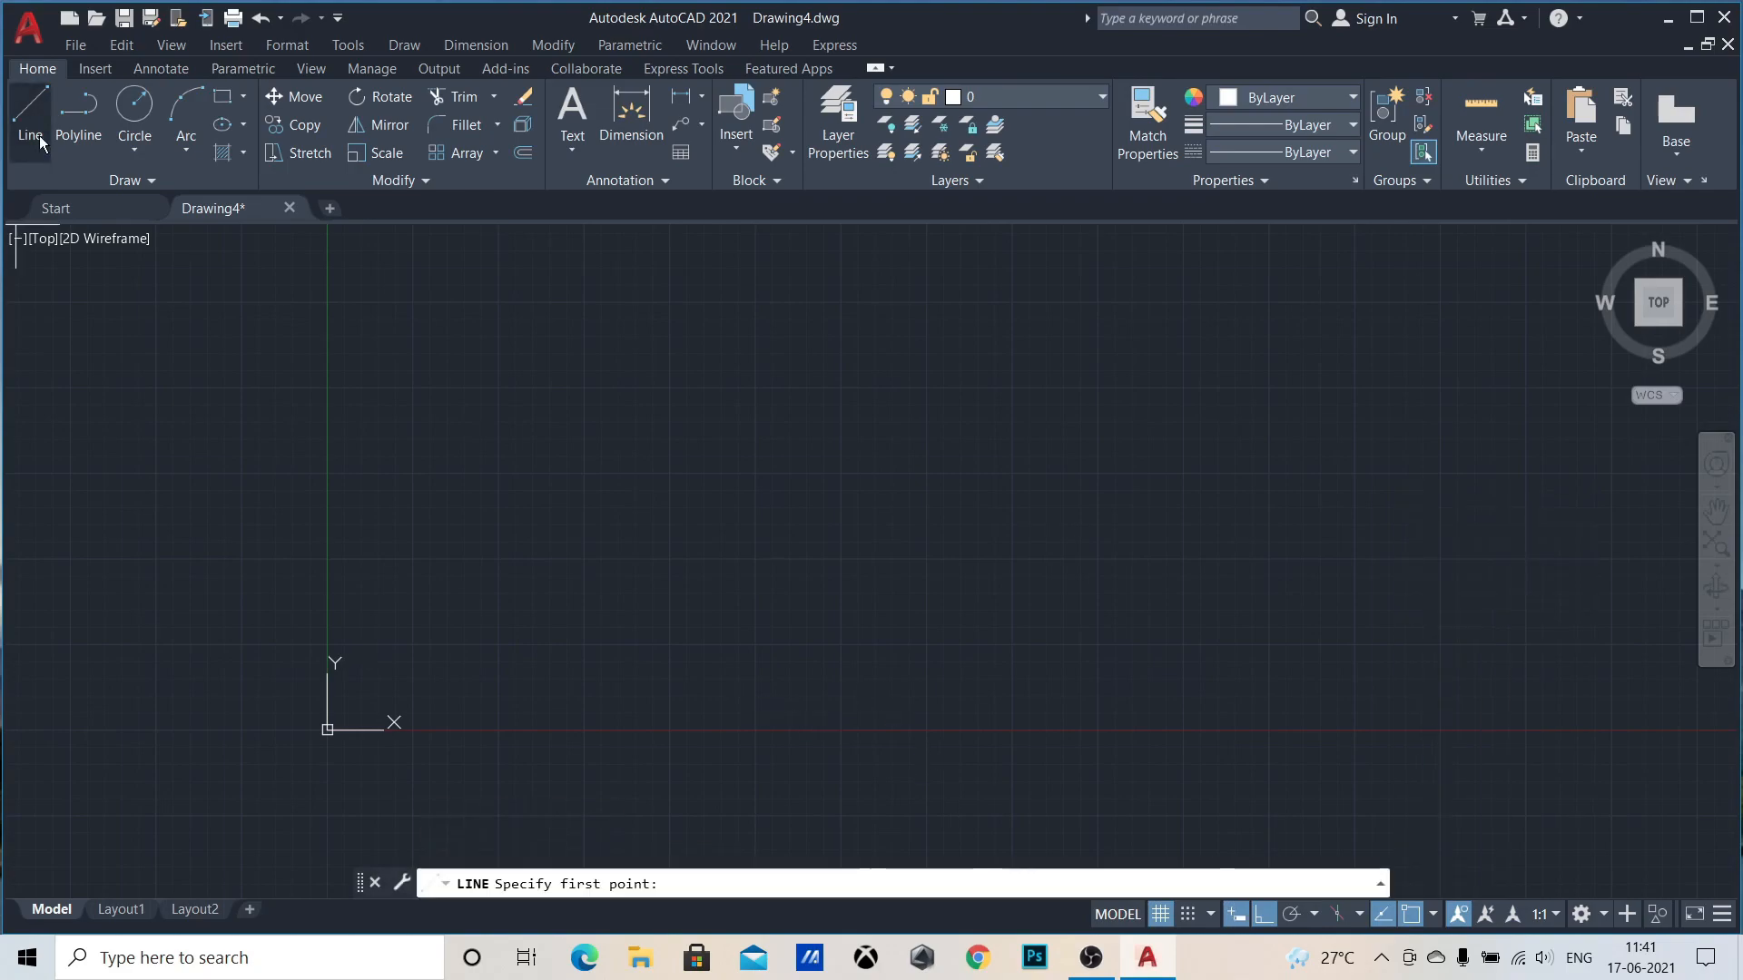
pyautogui.click(690, 529)
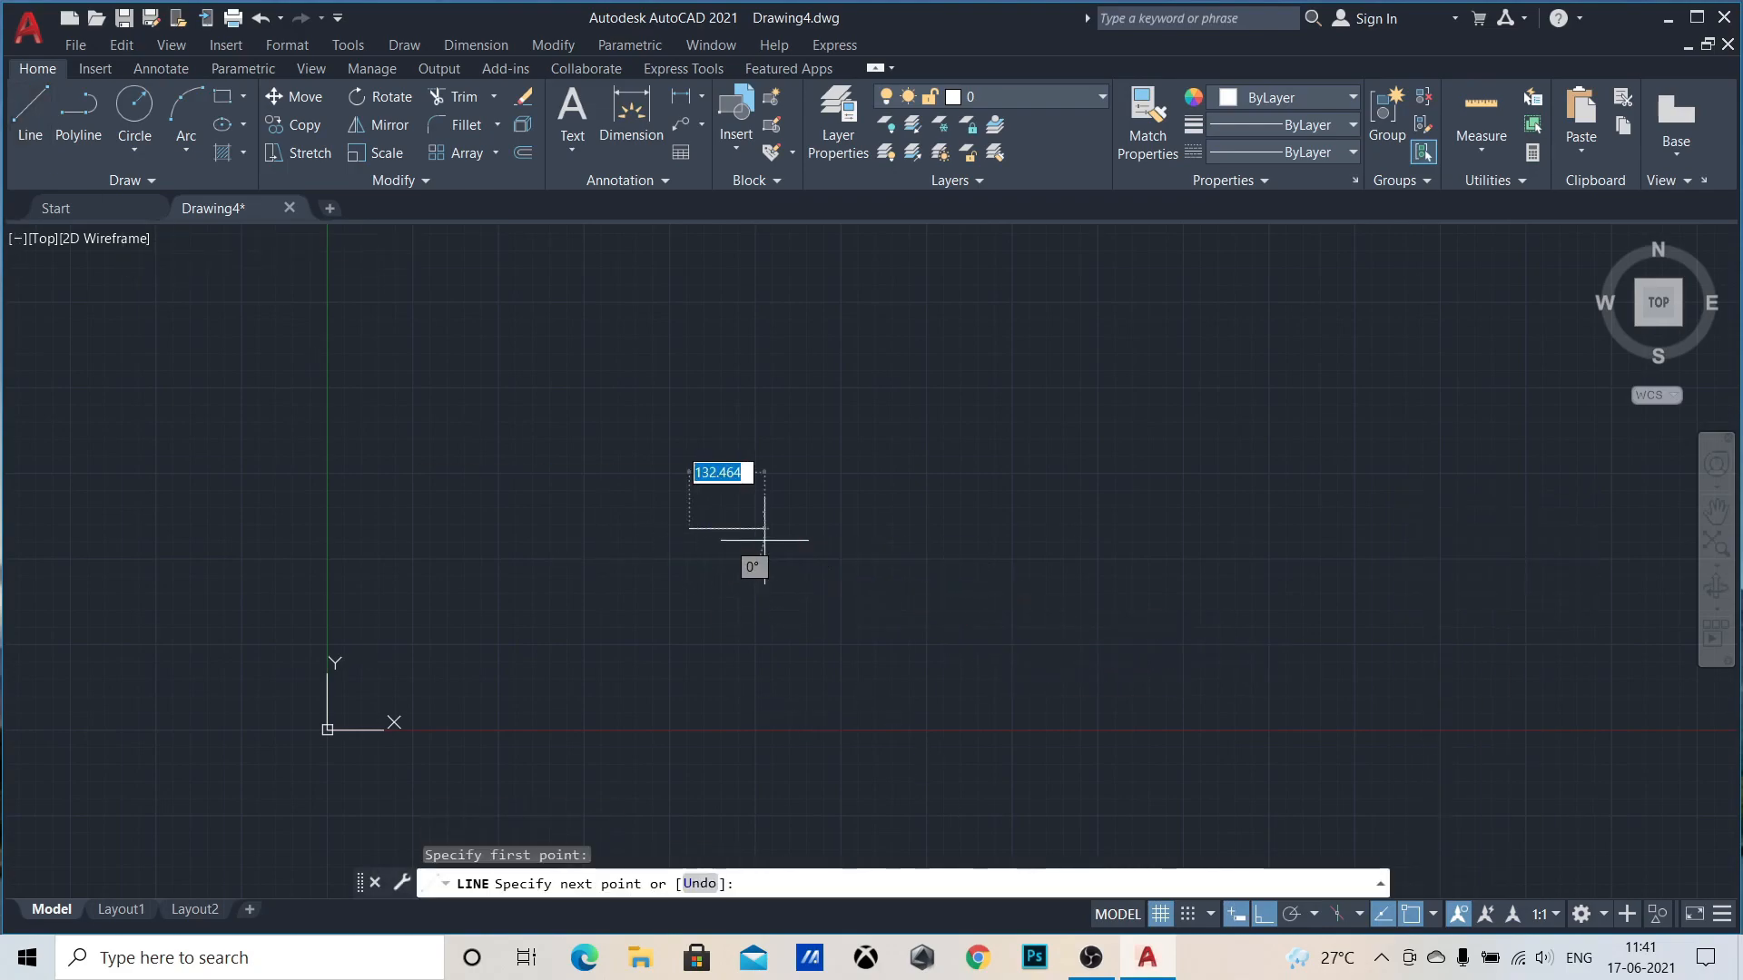
pyautogui.click(1180, 528)
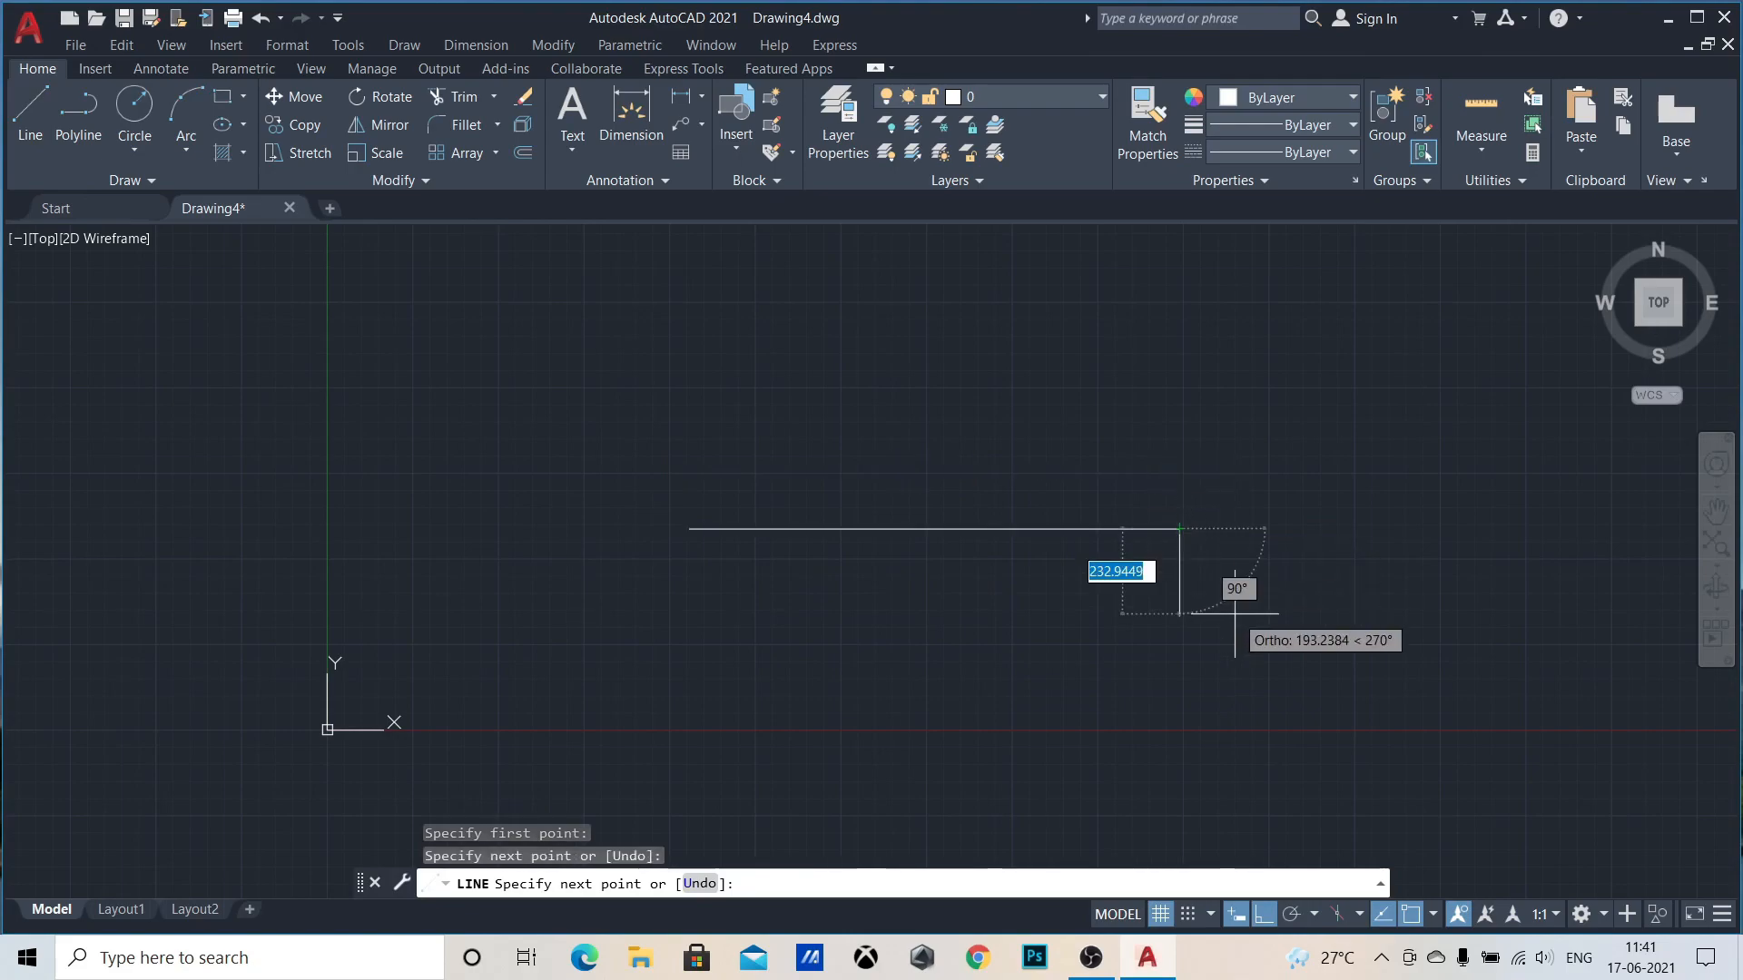
pyautogui.press('Escape')
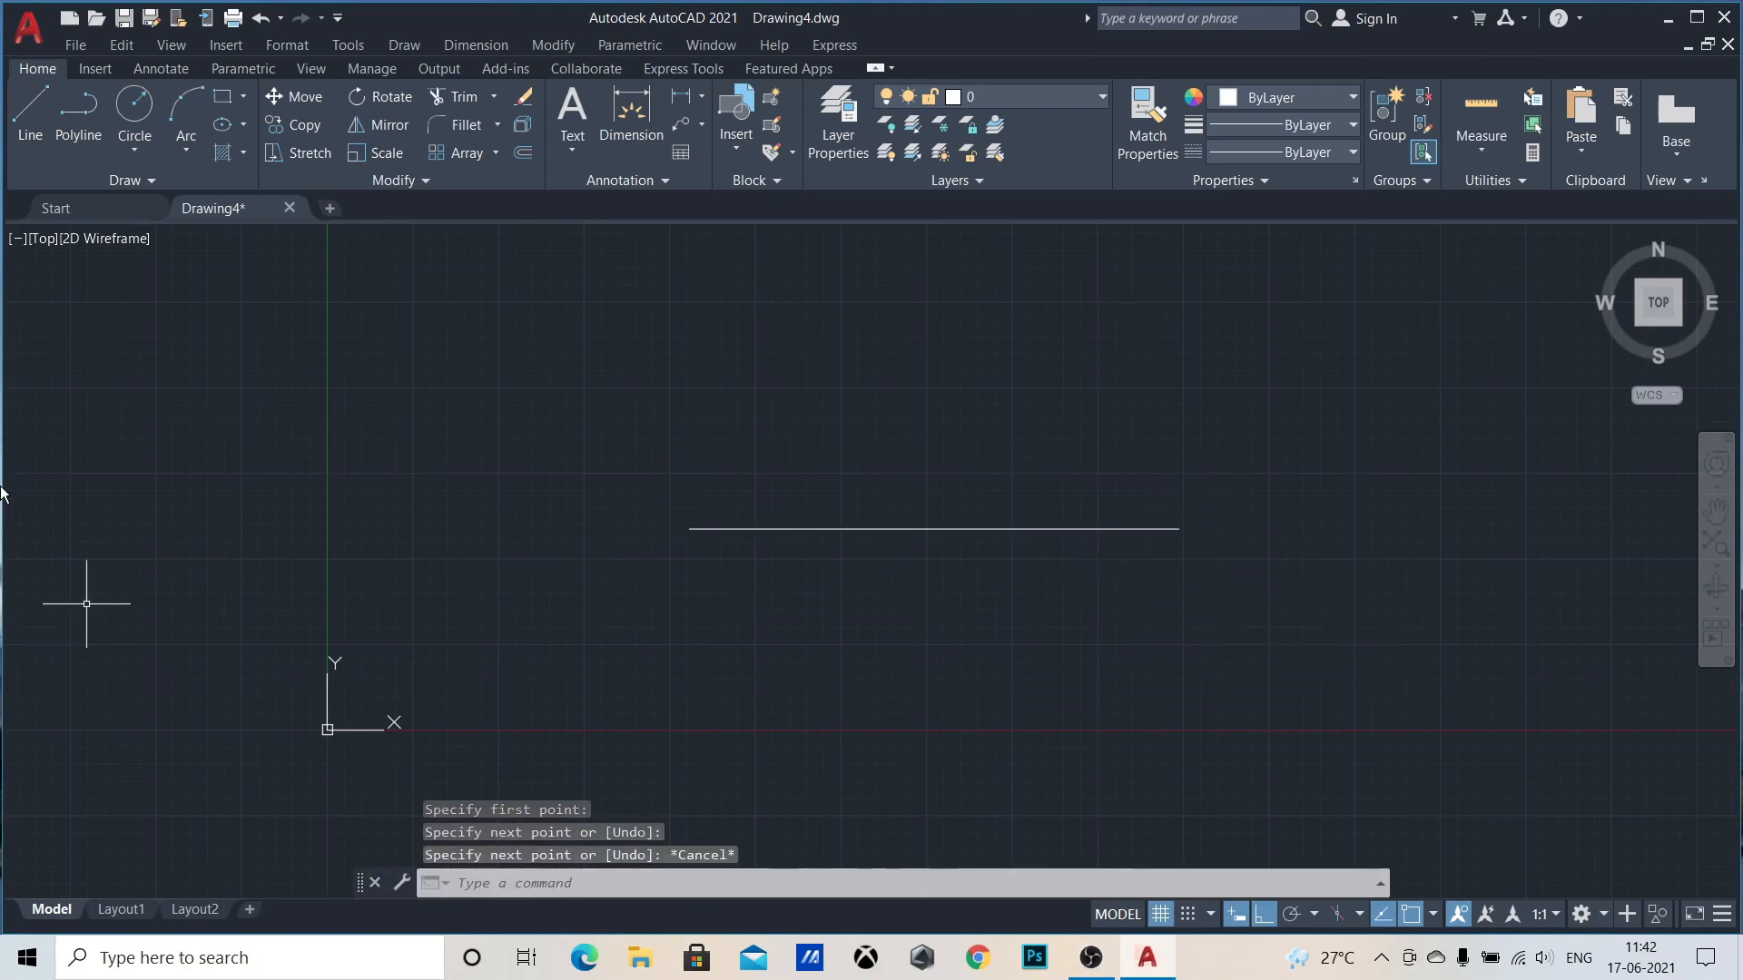
# Step: Turn object snap off and try to start a line at the horizontal line's left end
pyautogui.click(29, 113)
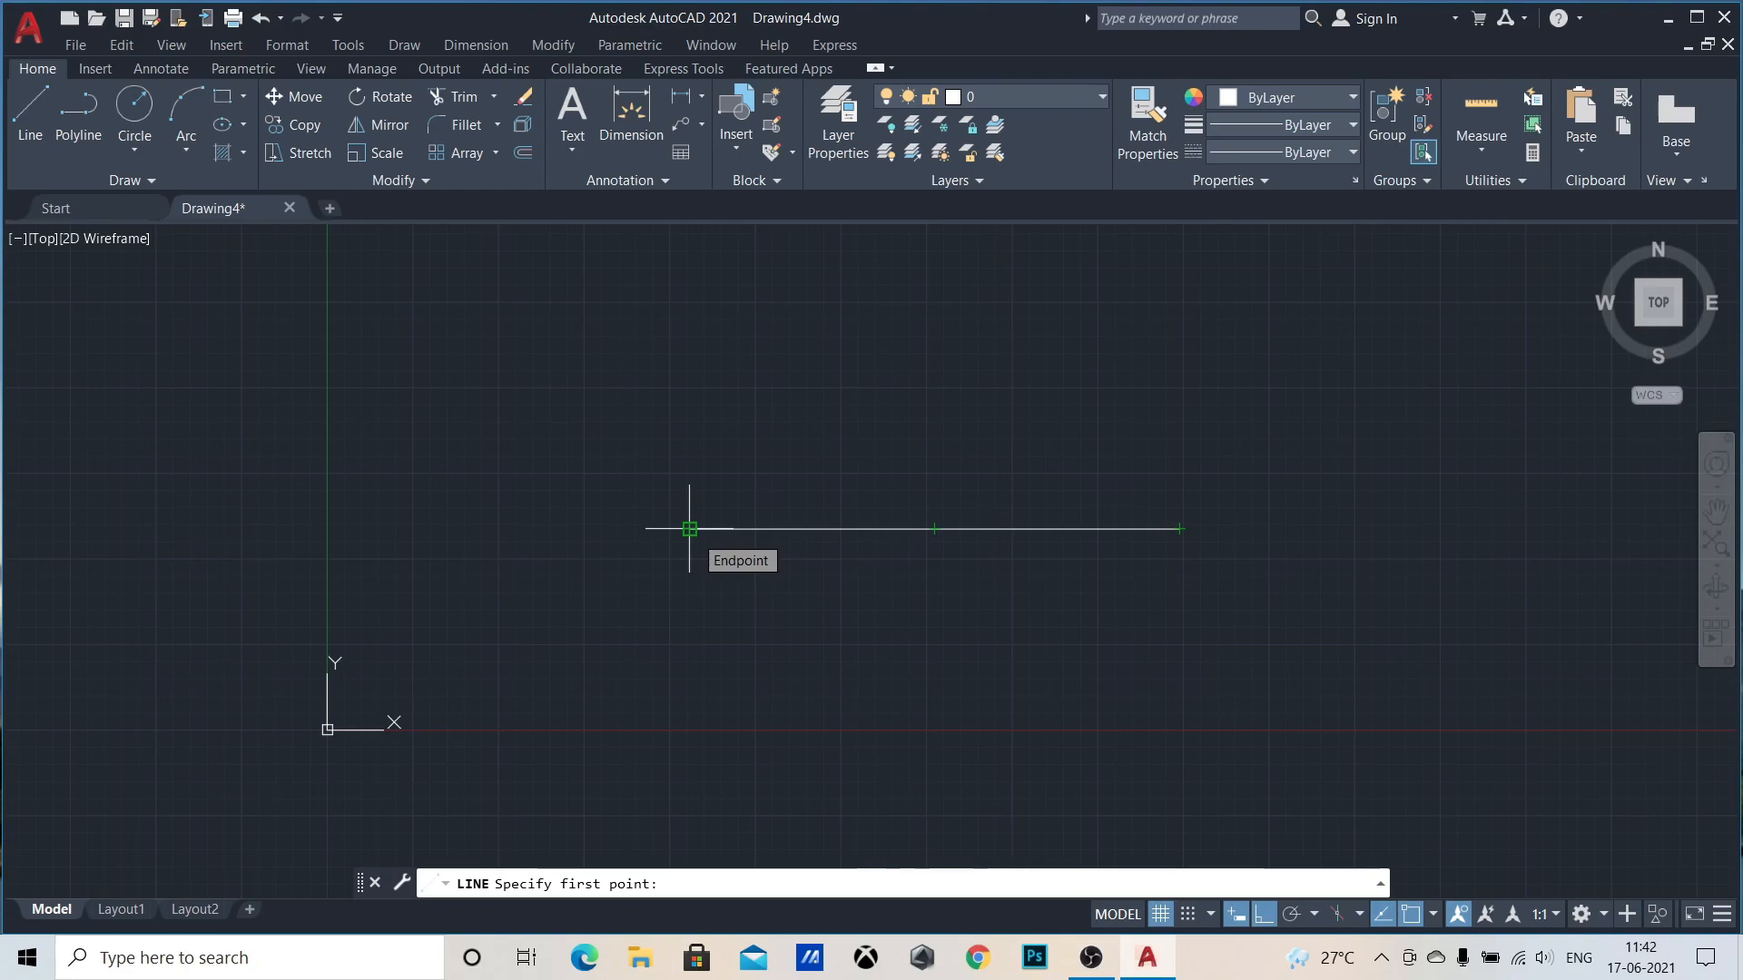
pyautogui.press('Escape')
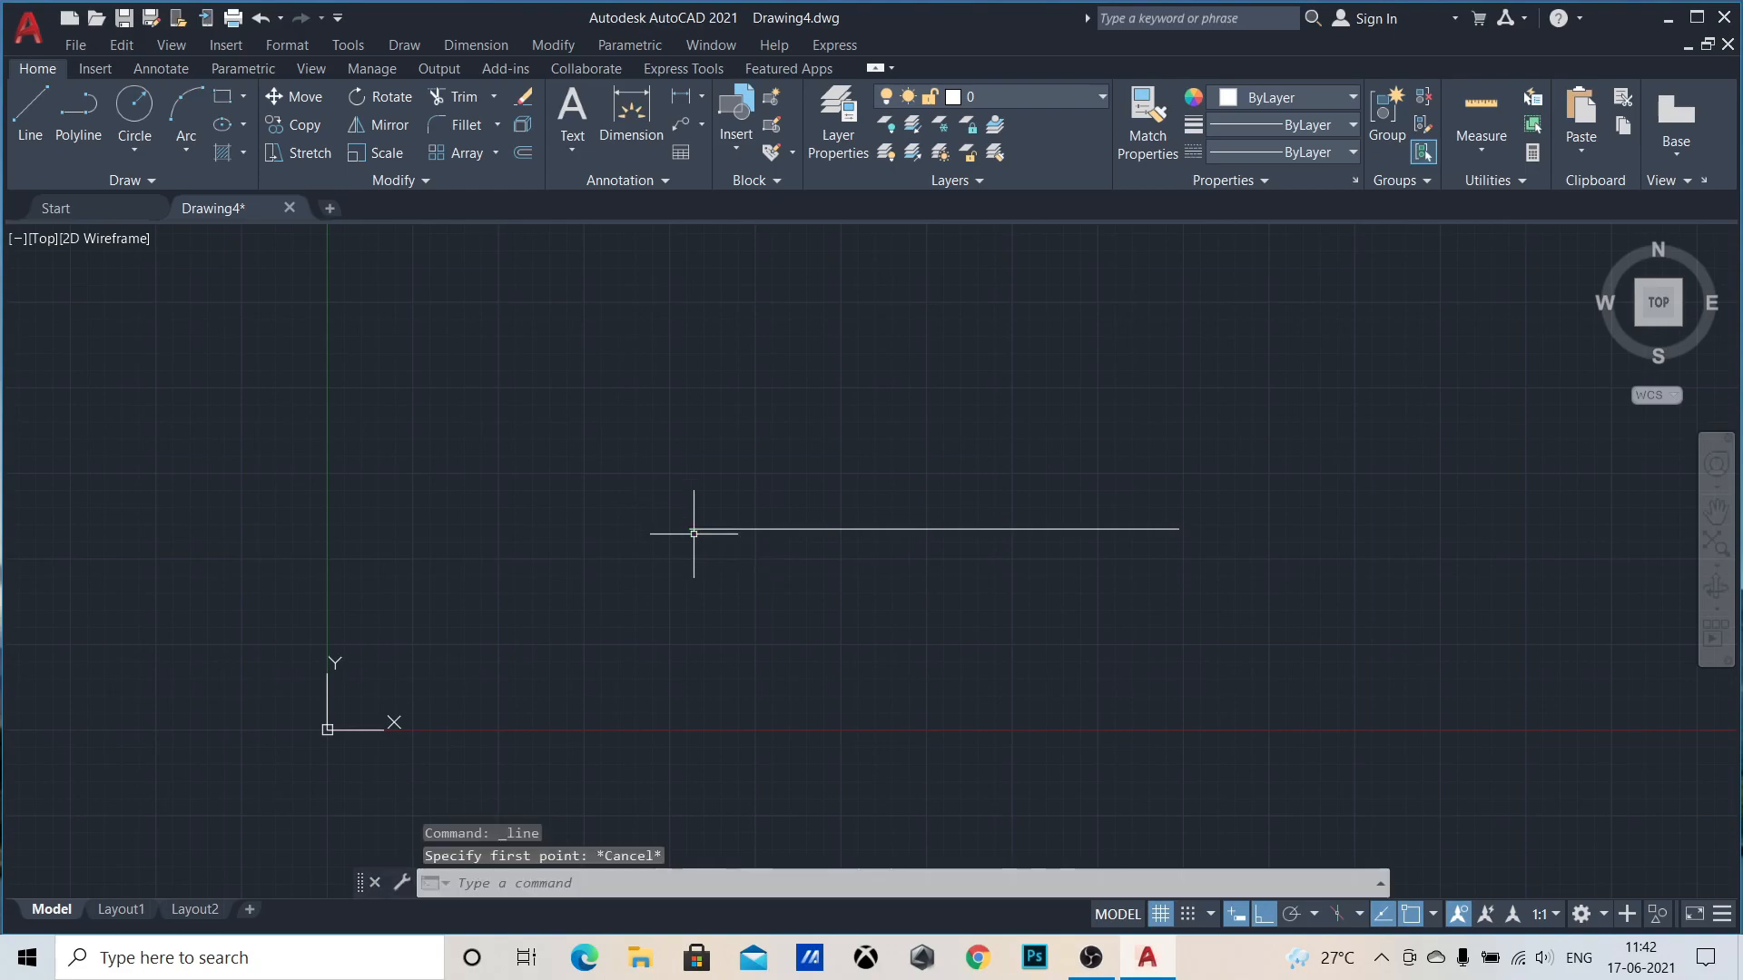
pyautogui.click(1419, 911)
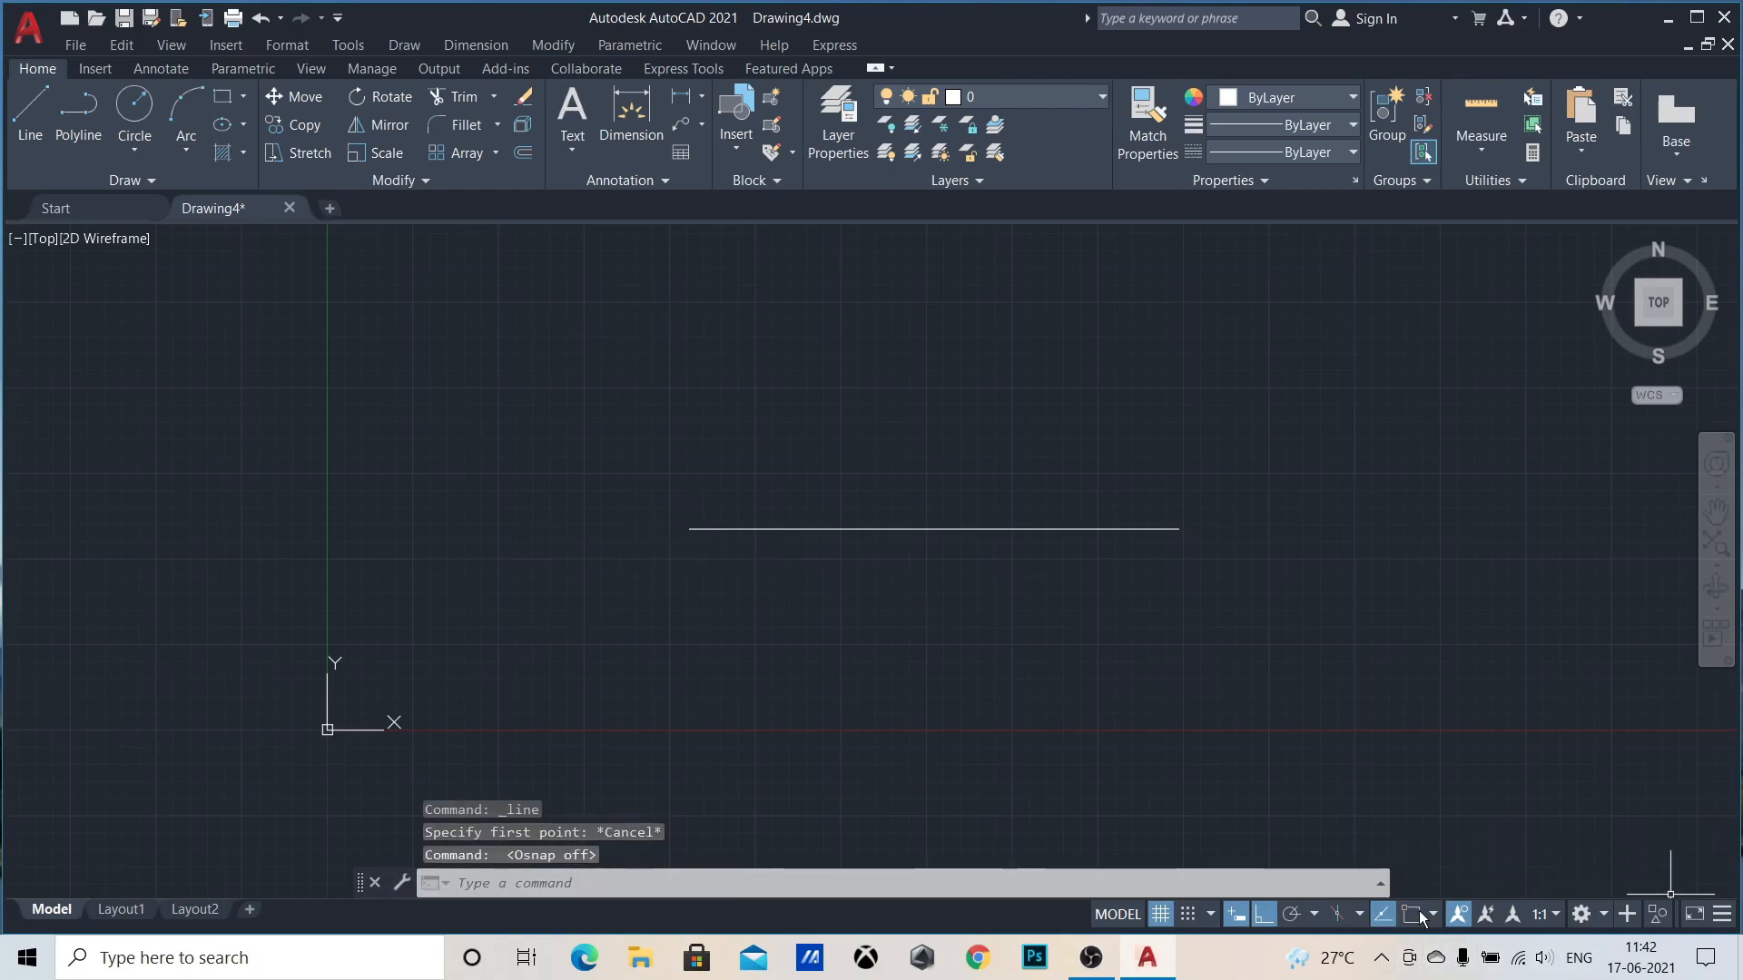
pyautogui.click(11, 116)
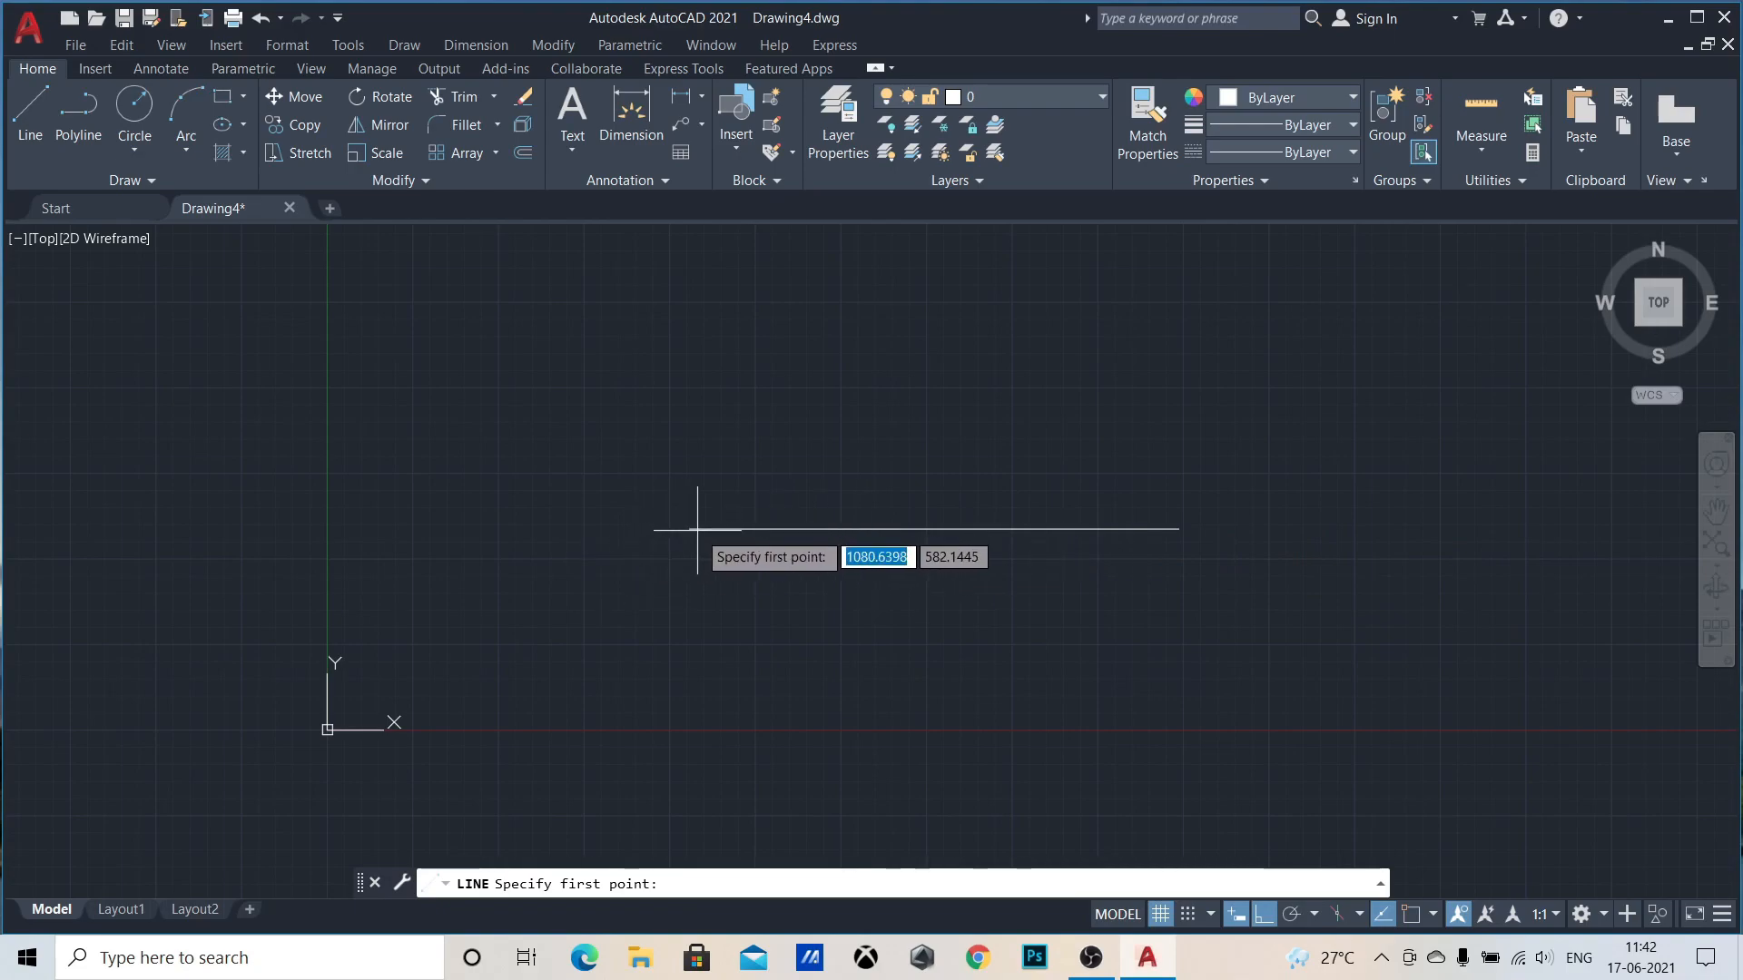
# Step: Turn object snap back on and try a line starting from the horizontal line's midpoint
pyautogui.click(1418, 917)
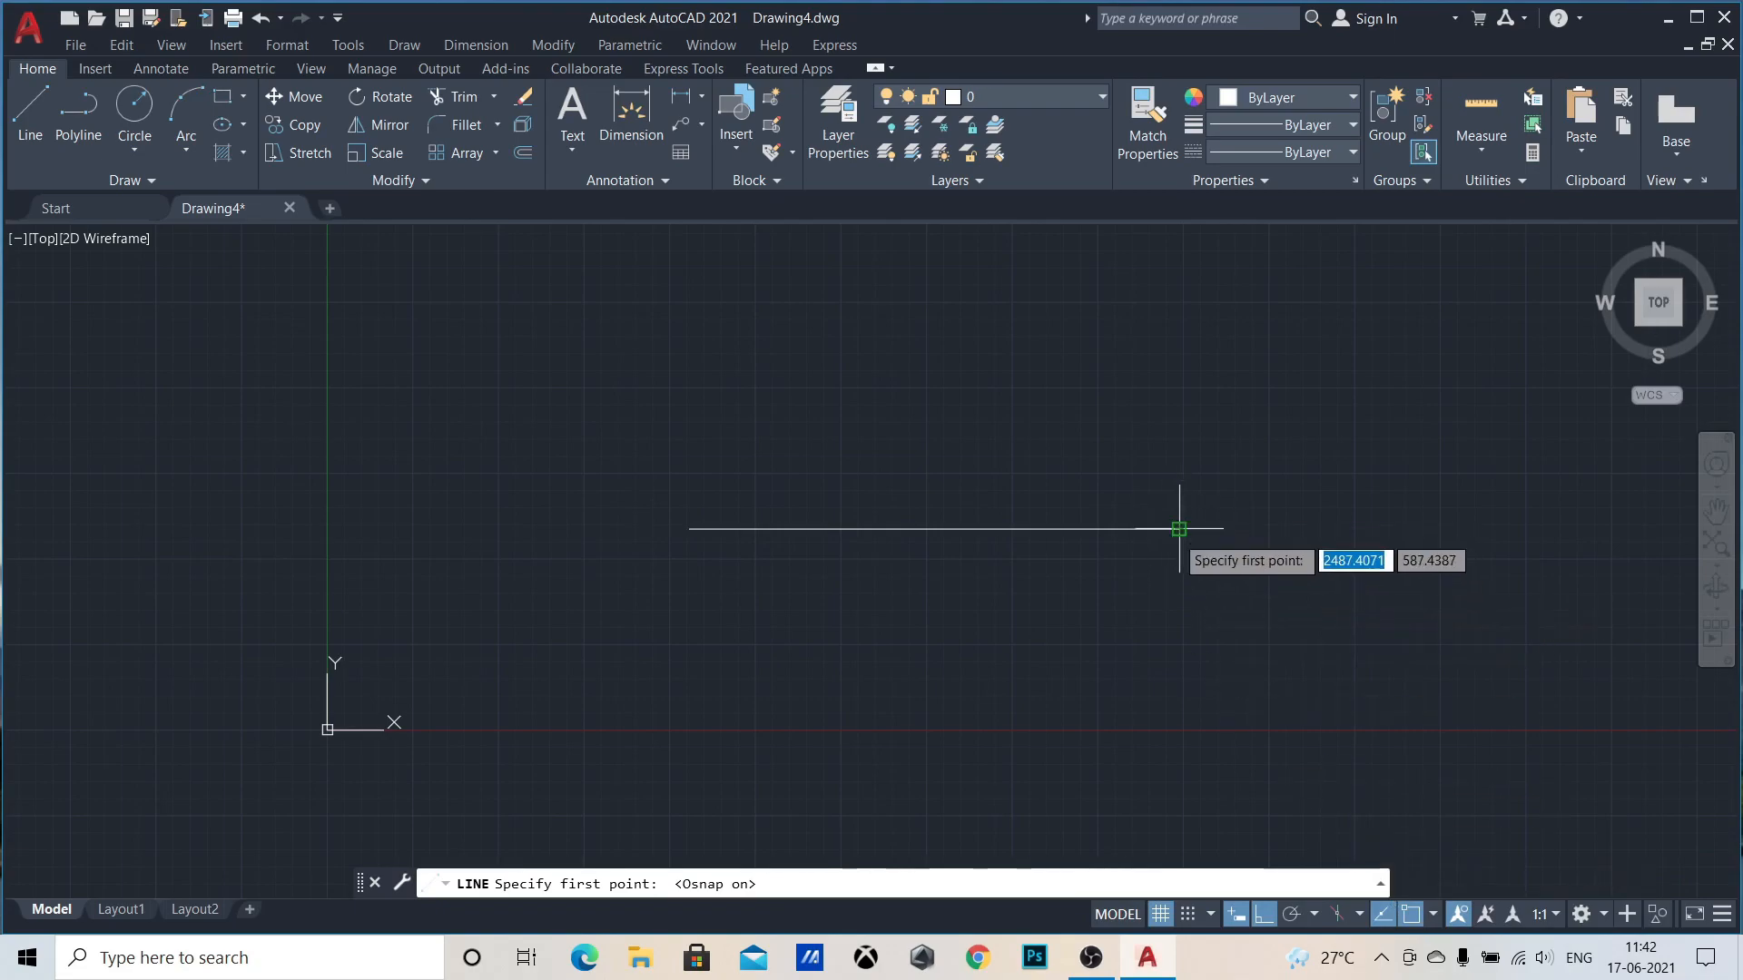
pyautogui.click(934, 528)
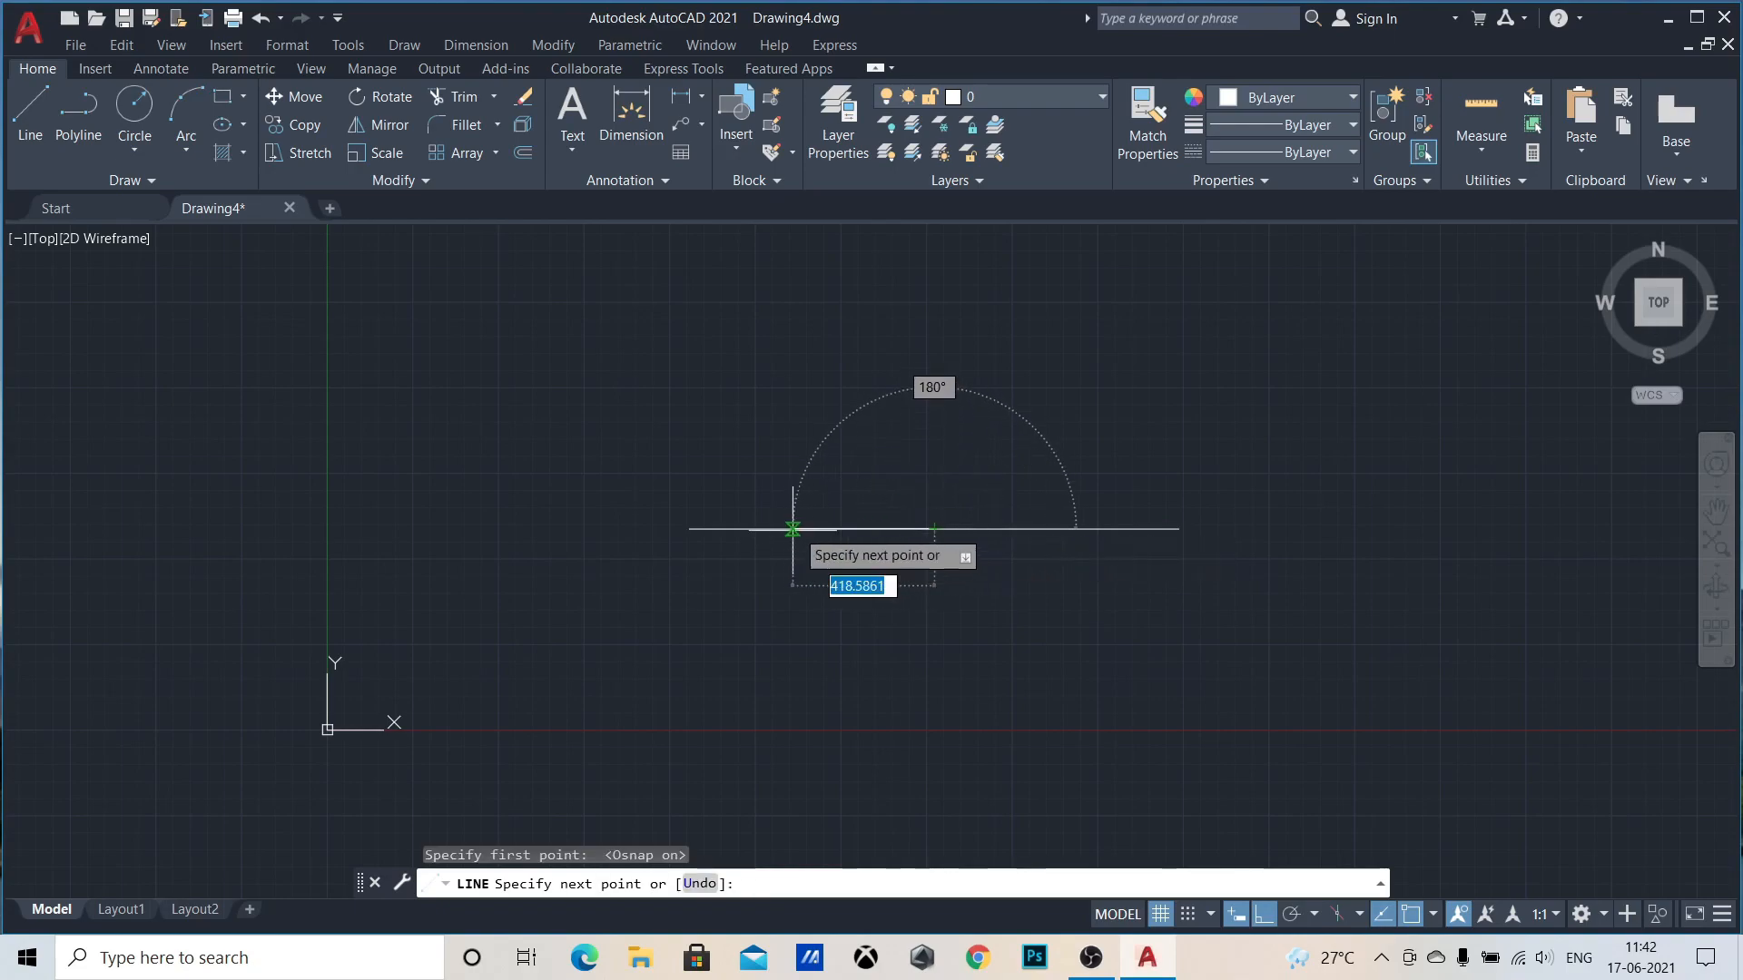
pyautogui.press('Escape')
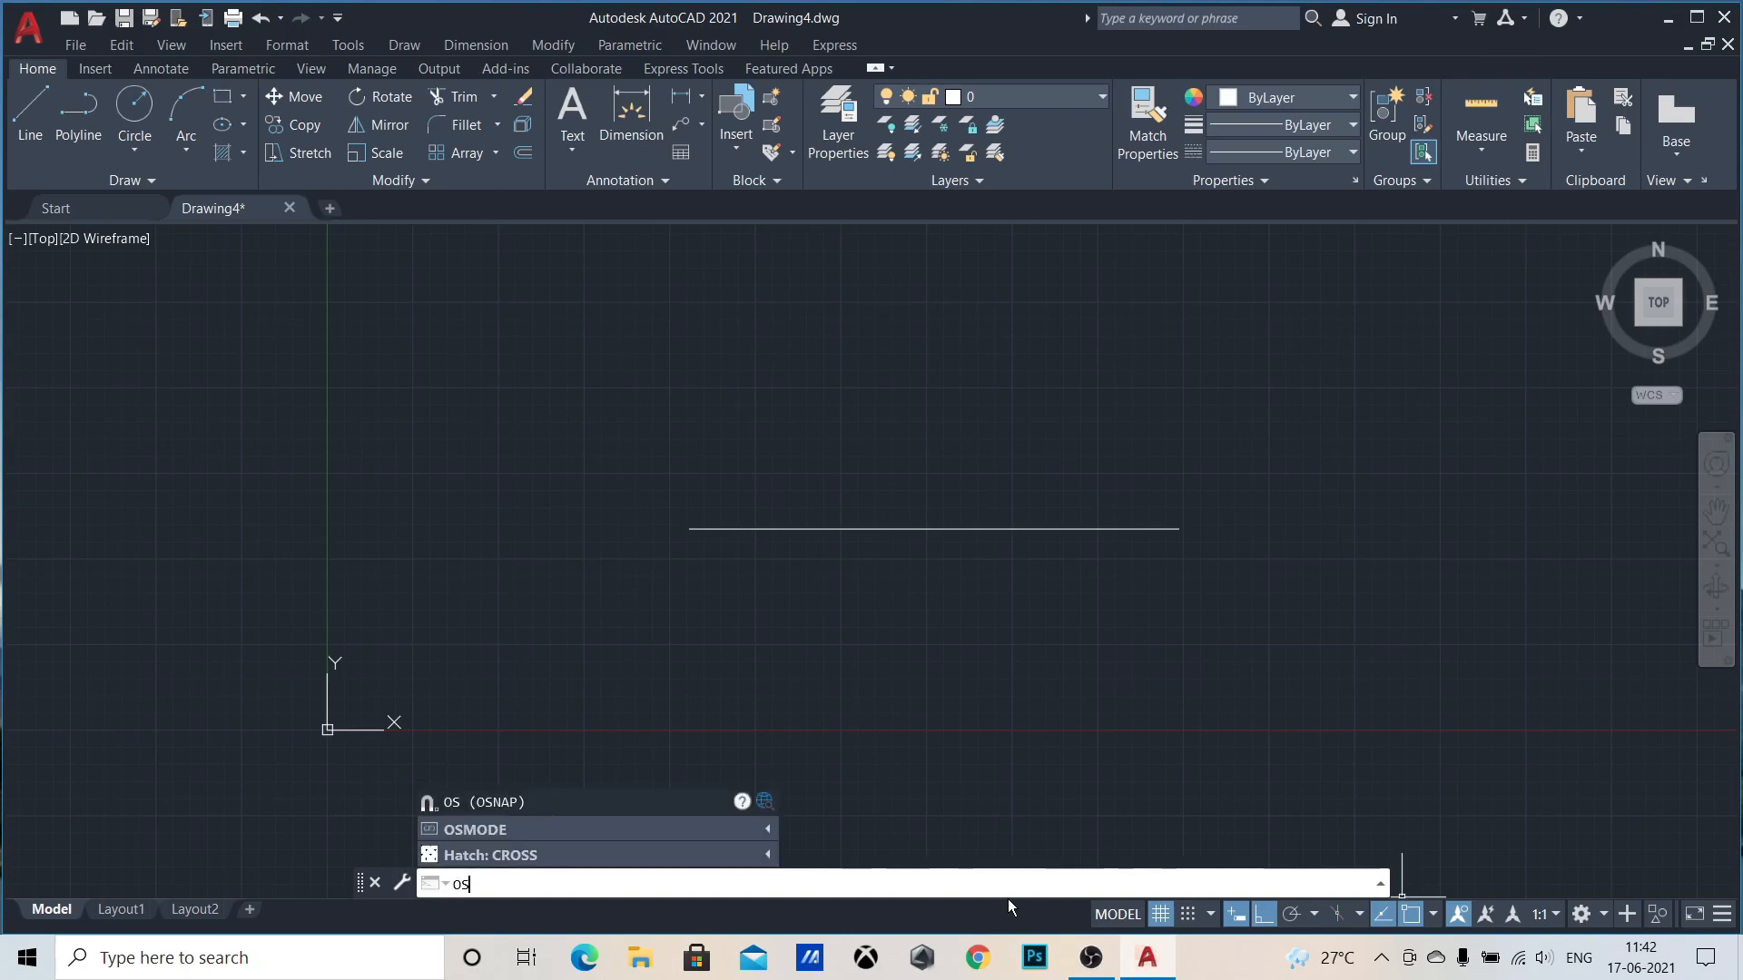
# Step: Enable the Insertion, Tangent and Parallel modes in the object snap drafting settings
pyautogui.click(503, 803)
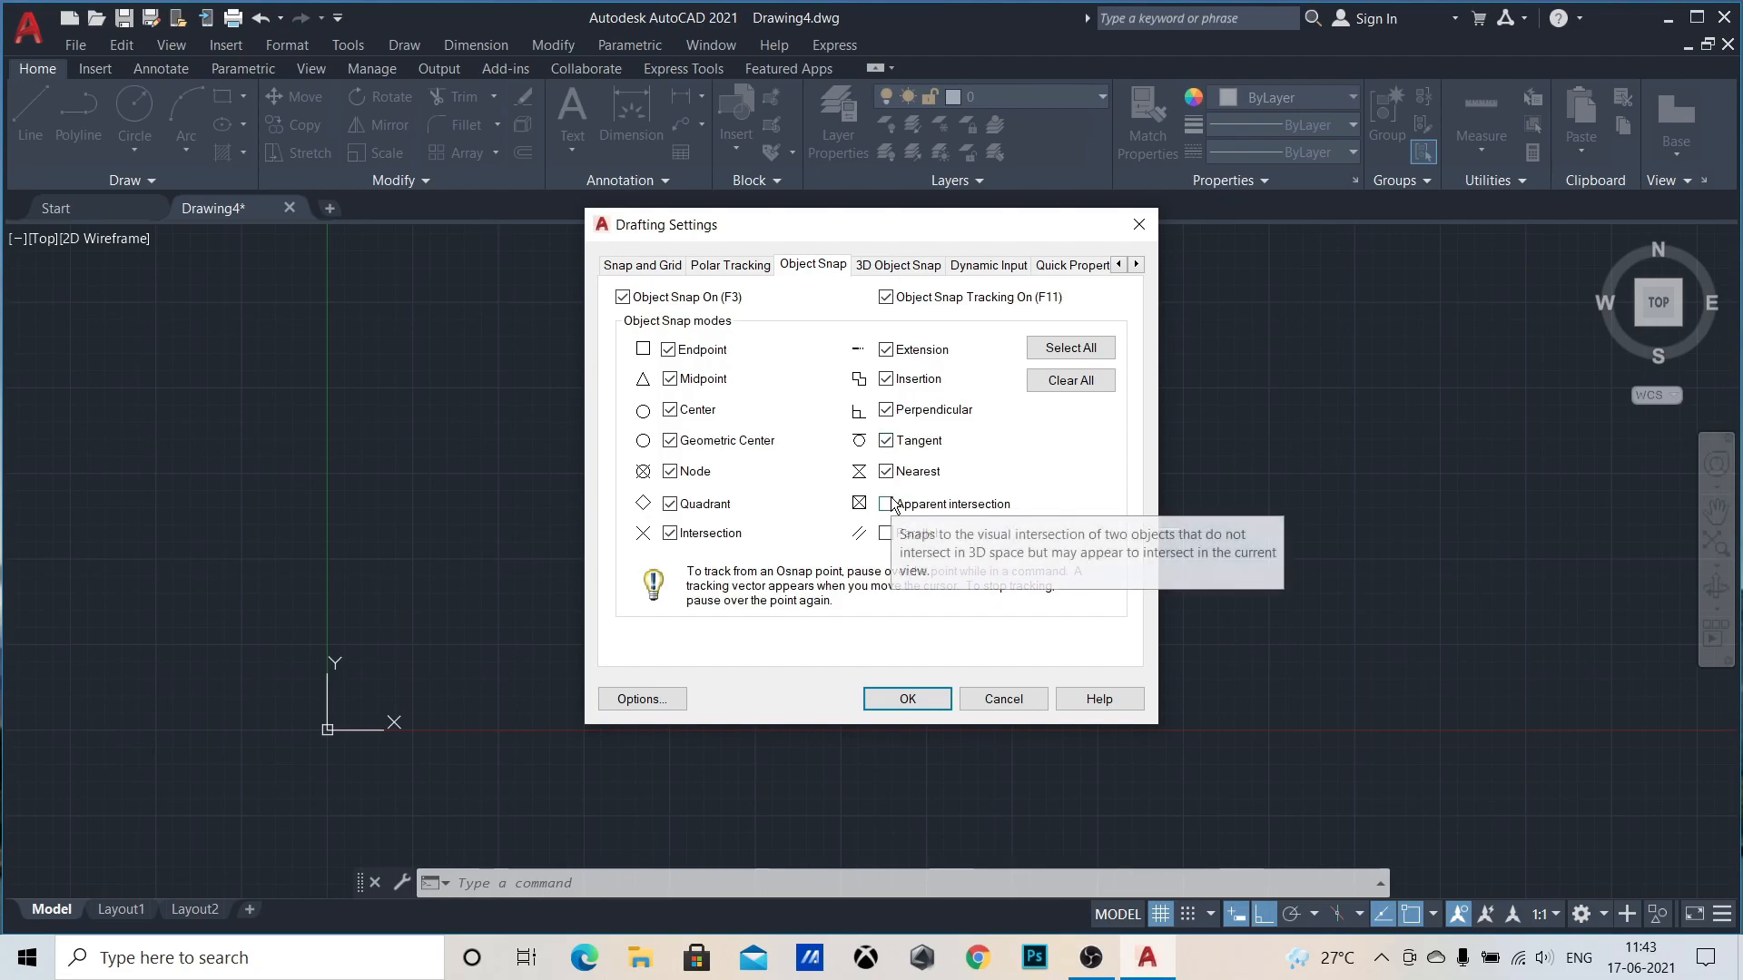
pyautogui.click(911, 534)
pyautogui.click(908, 699)
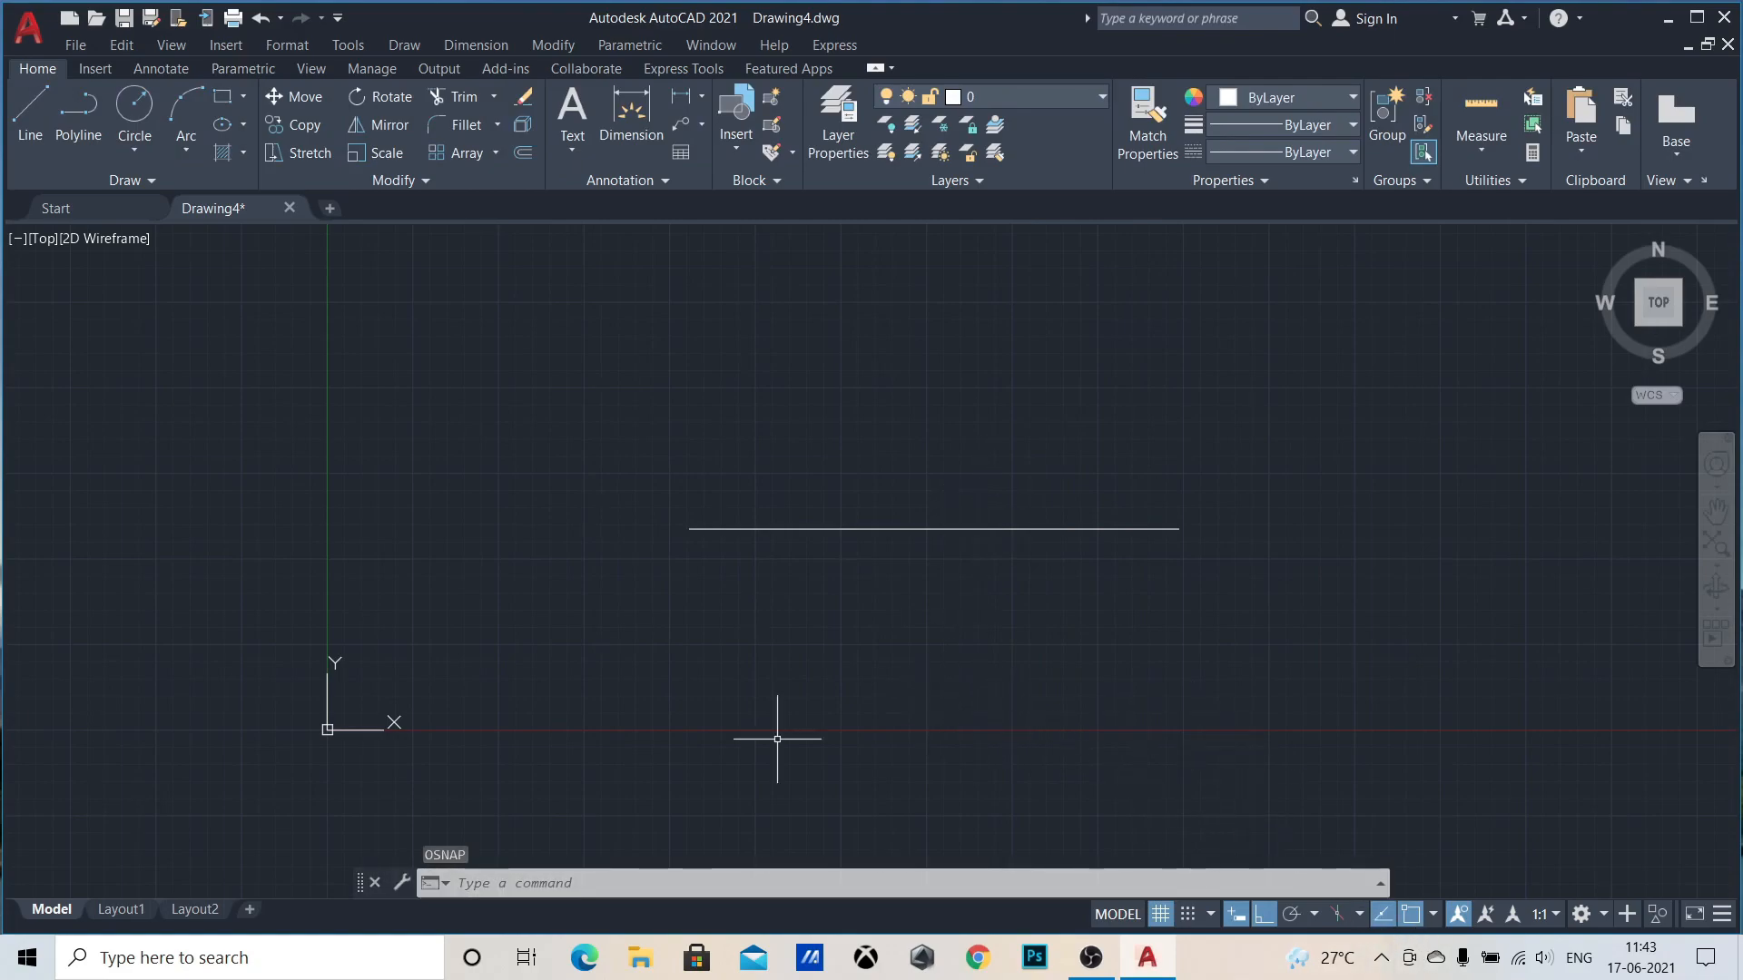
# Step: Draw connected lines from the horizontal line's left end, about 503 units up, across, down and slanting to its right end, closing the outline
pyautogui.click(30, 113)
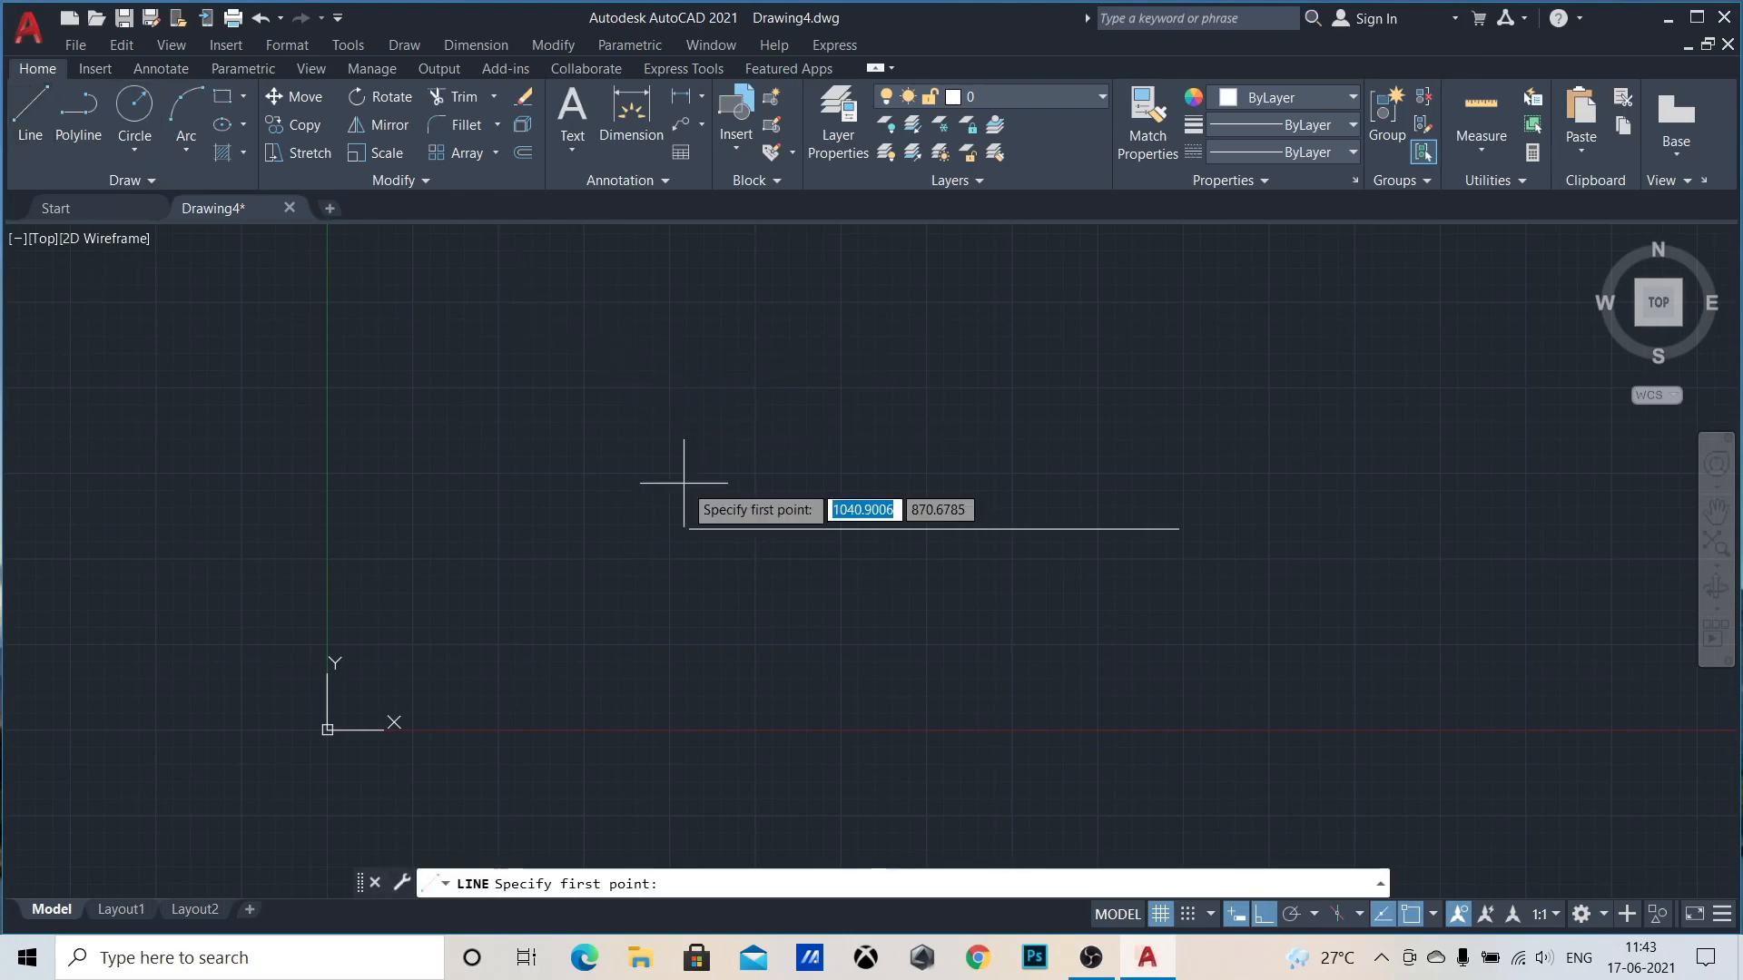
pyautogui.click(690, 528)
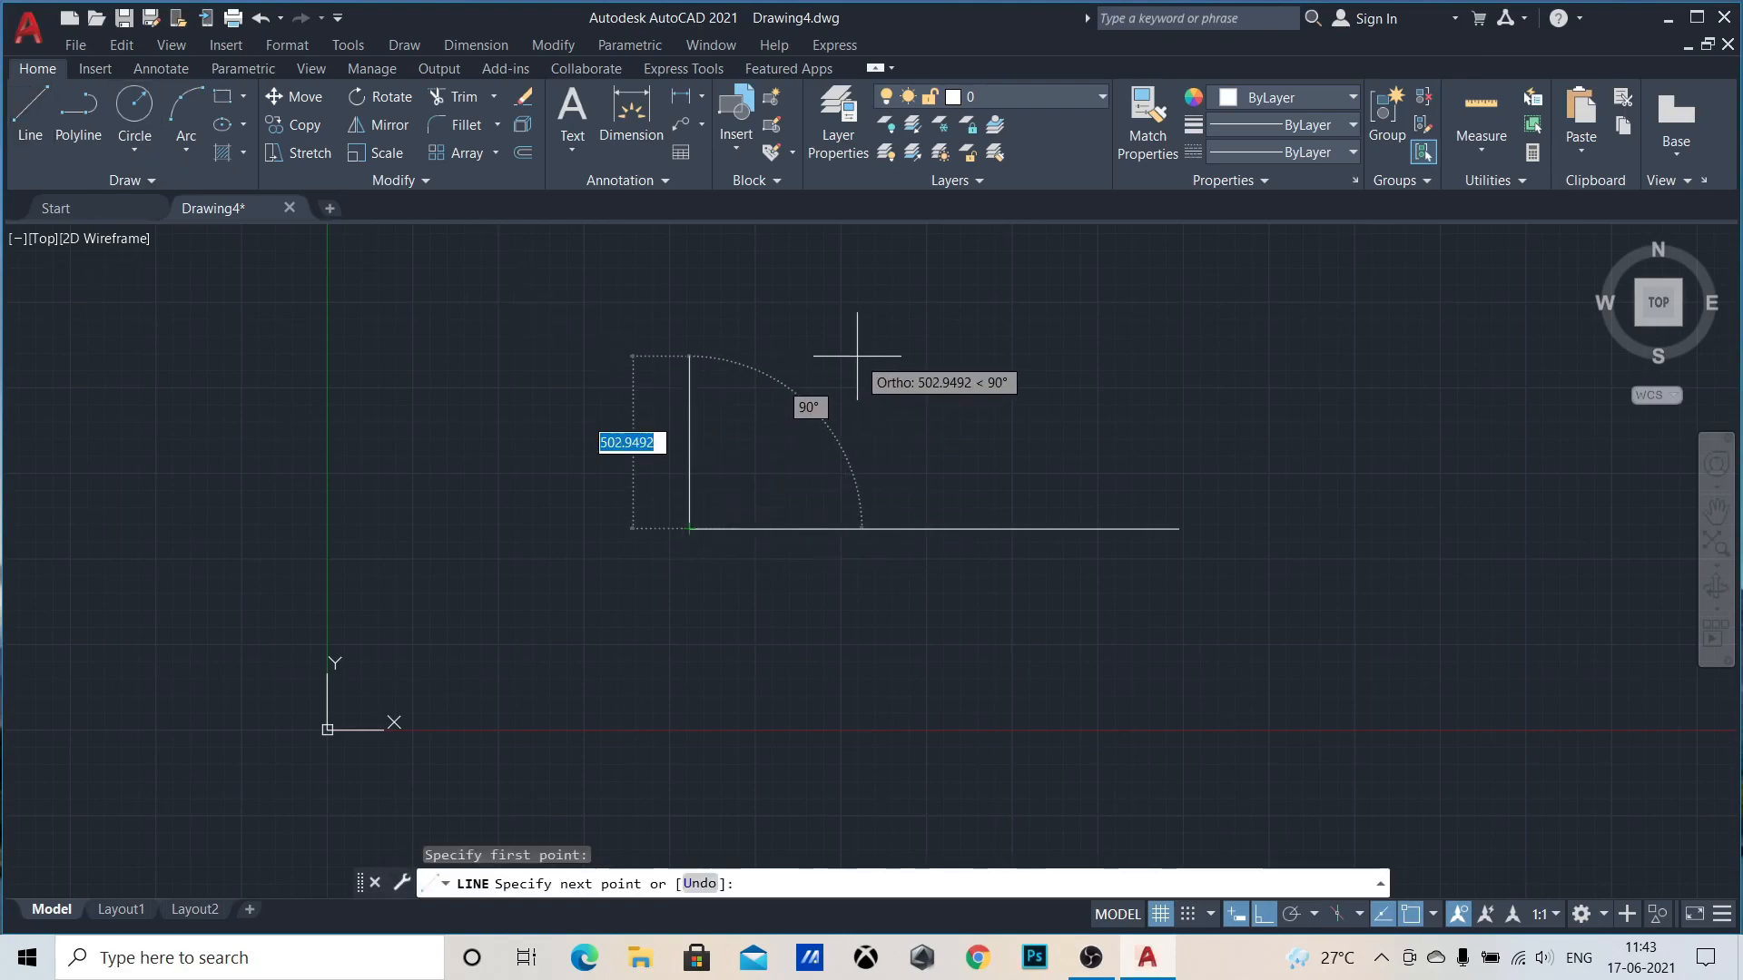
pyautogui.click(690, 356)
pyautogui.click(1258, 356)
pyautogui.click(1196, 514)
pyautogui.click(1179, 528)
pyautogui.press('Escape')
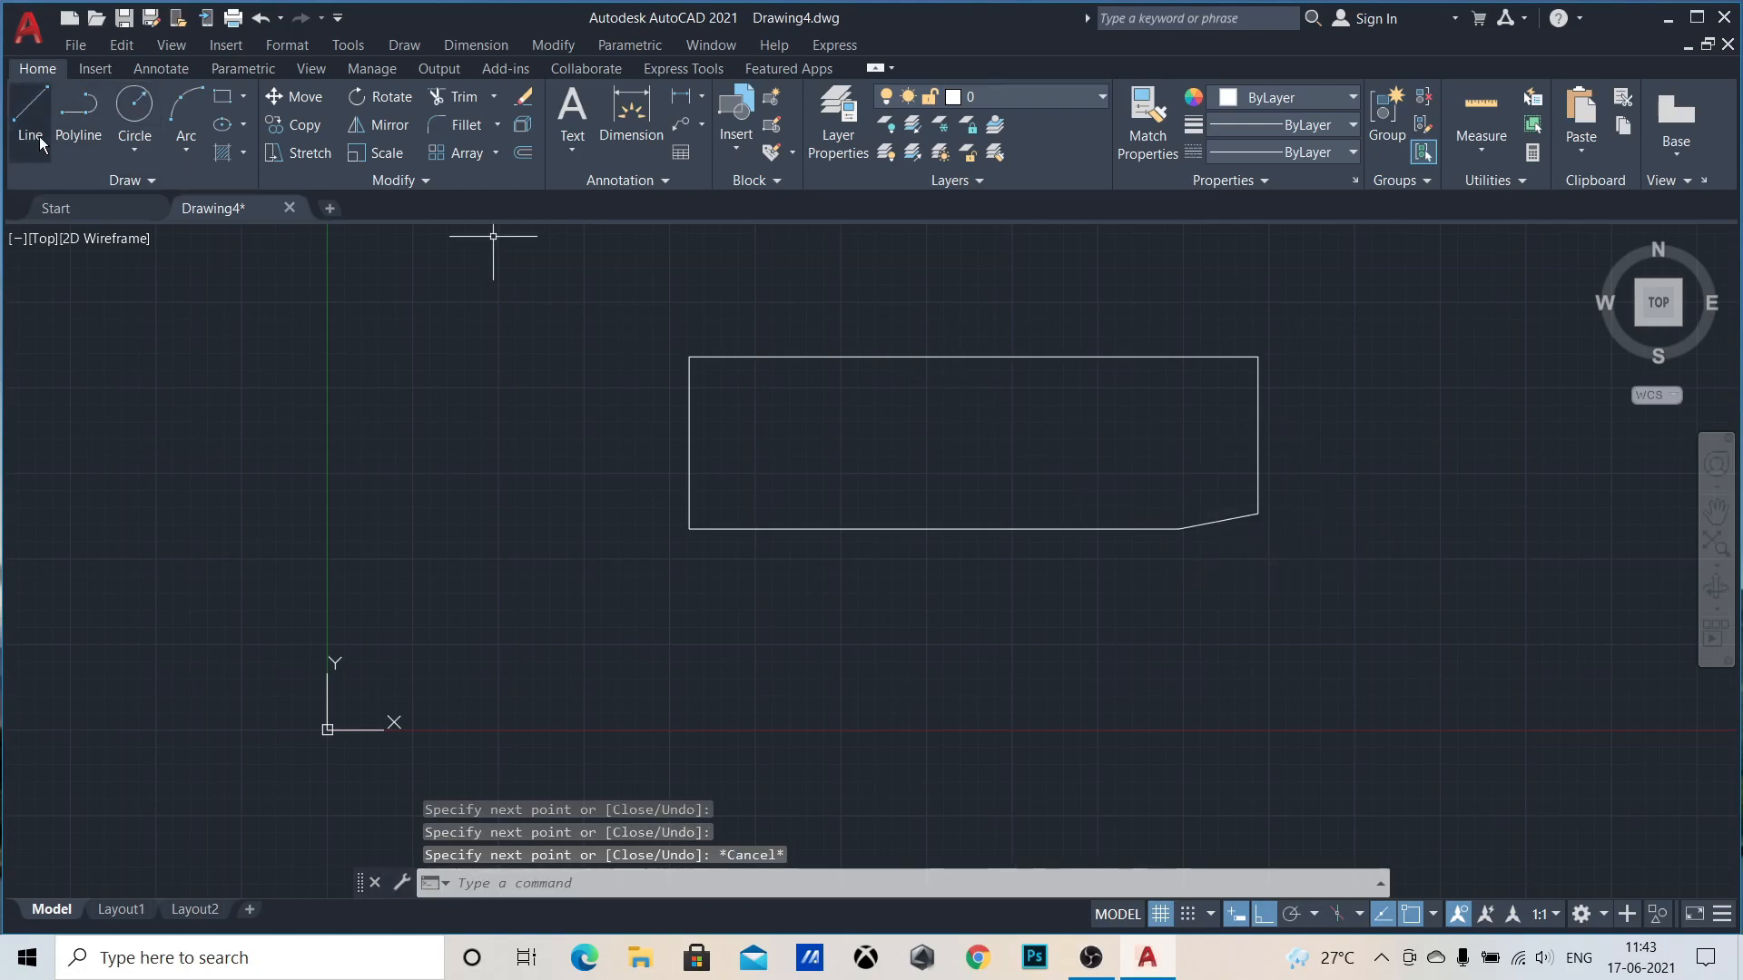
# Step: Draw a circle by center and radius below the left part of the closed outline
pyautogui.click(131, 114)
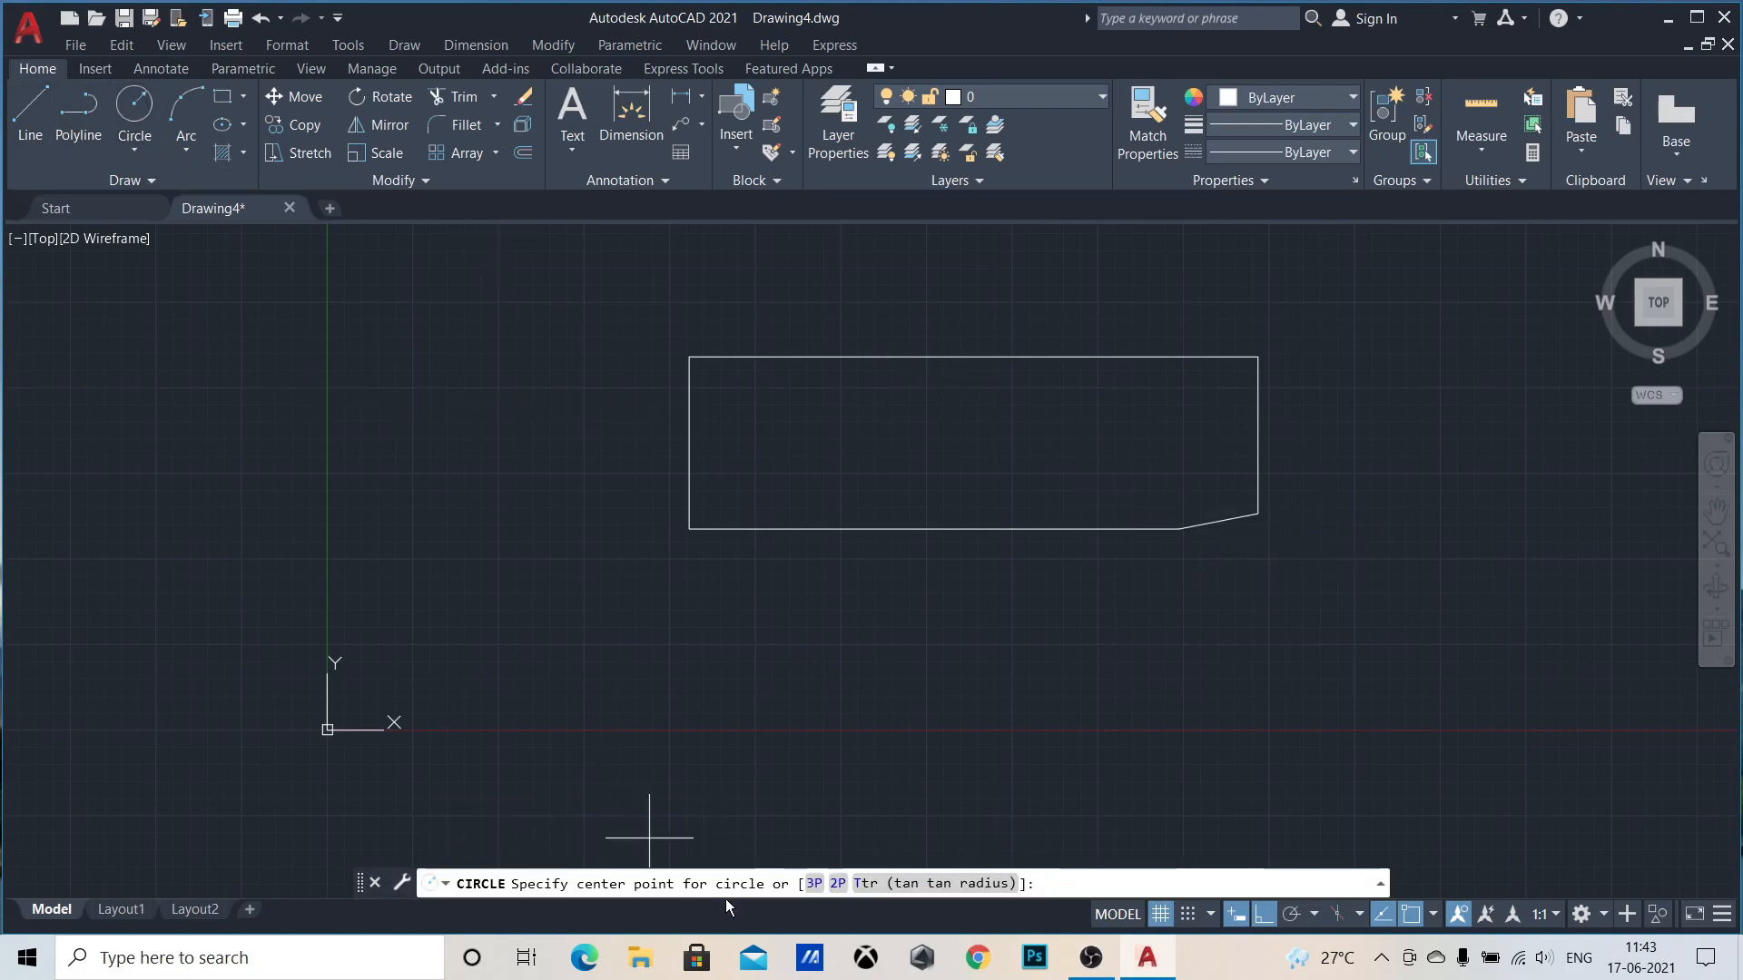
pyautogui.click(775, 715)
pyautogui.click(815, 819)
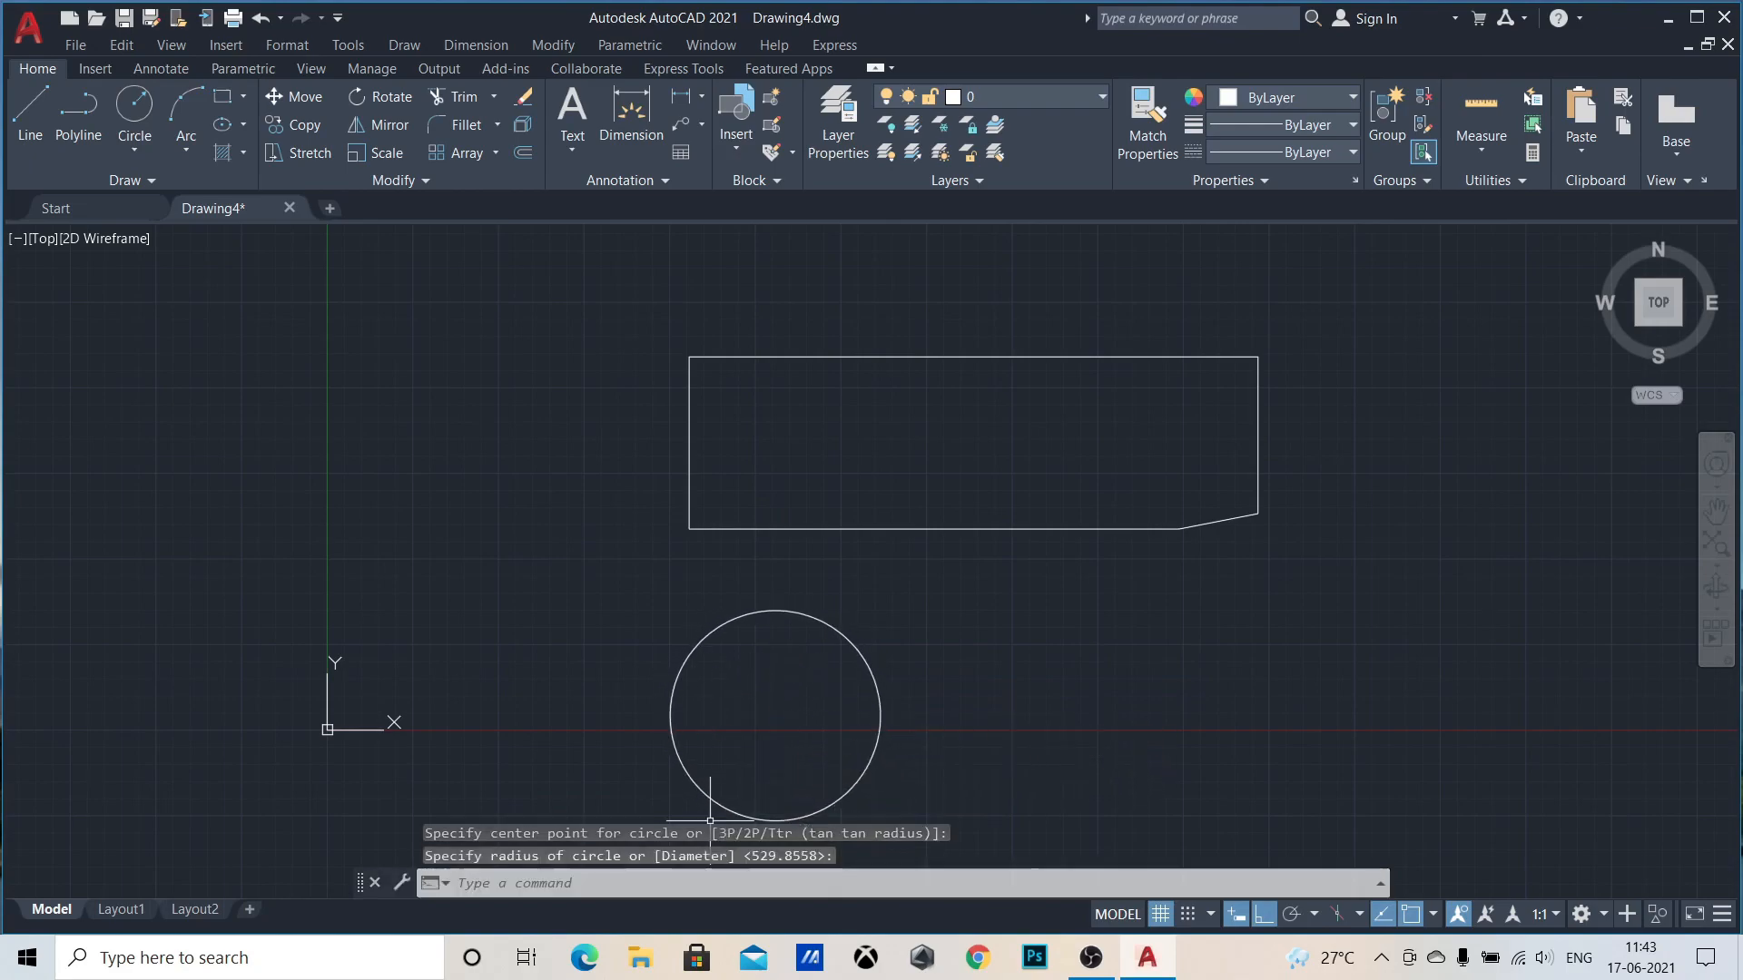
pyautogui.press('Escape')
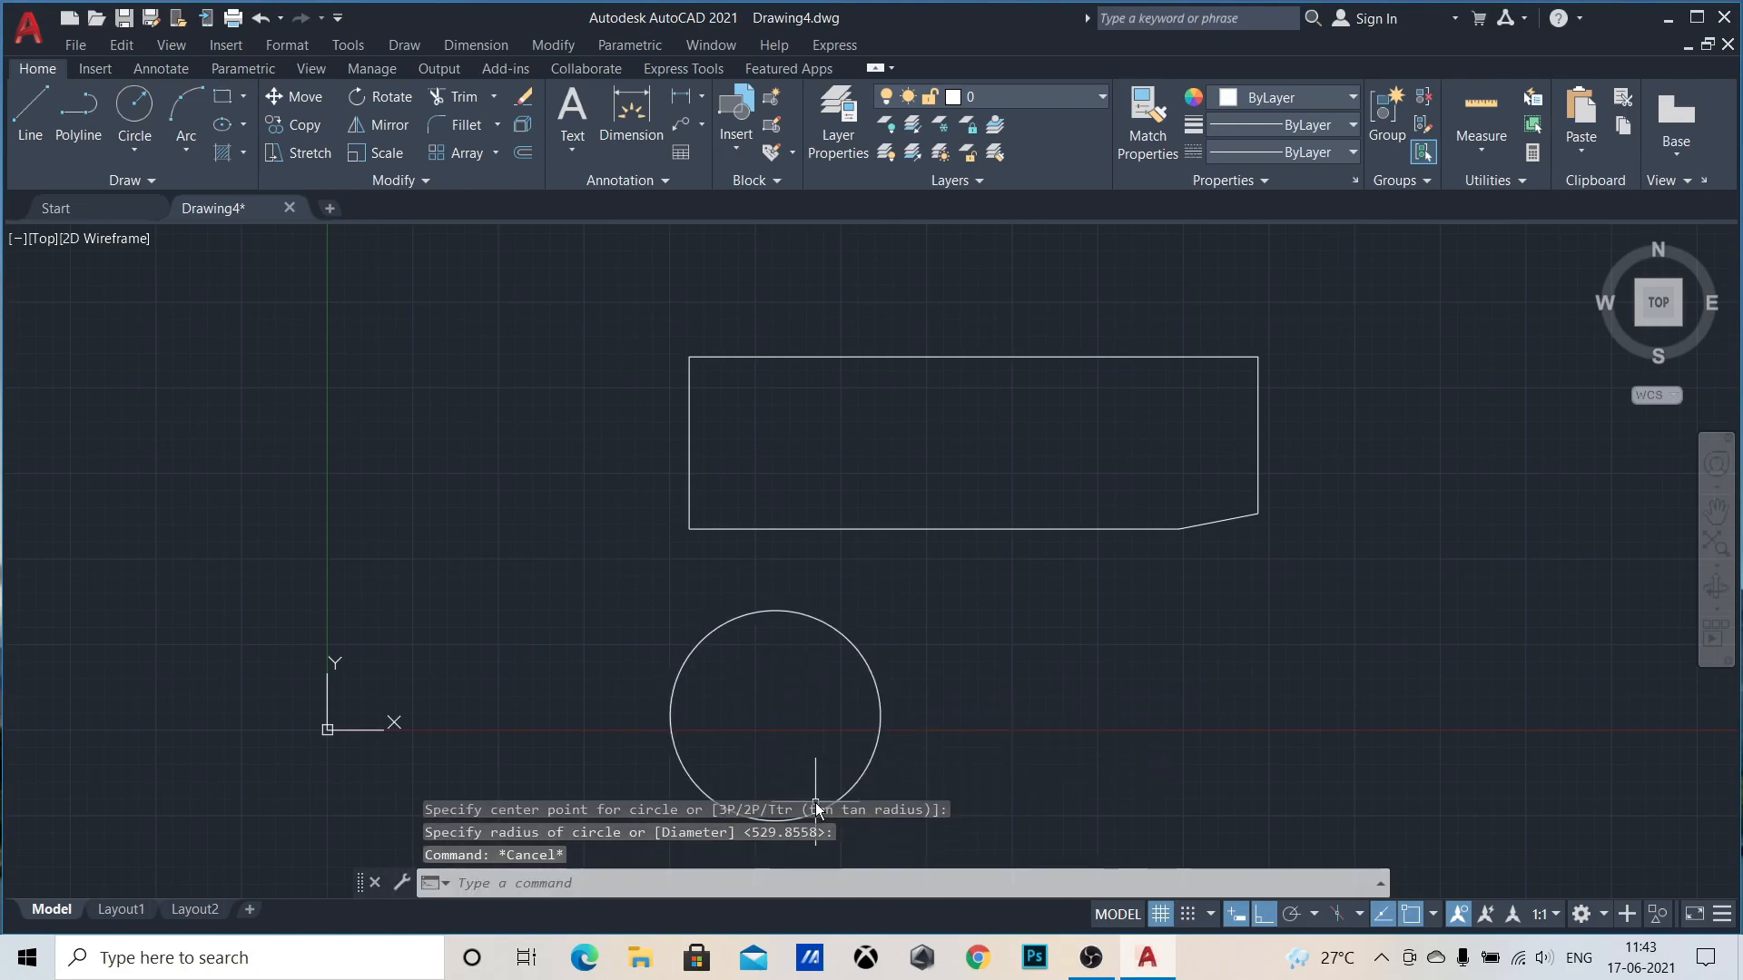
# Step: Draw a line from the outline's lower edge to a tangent point on the circle's upper-left side
pyautogui.click(30, 113)
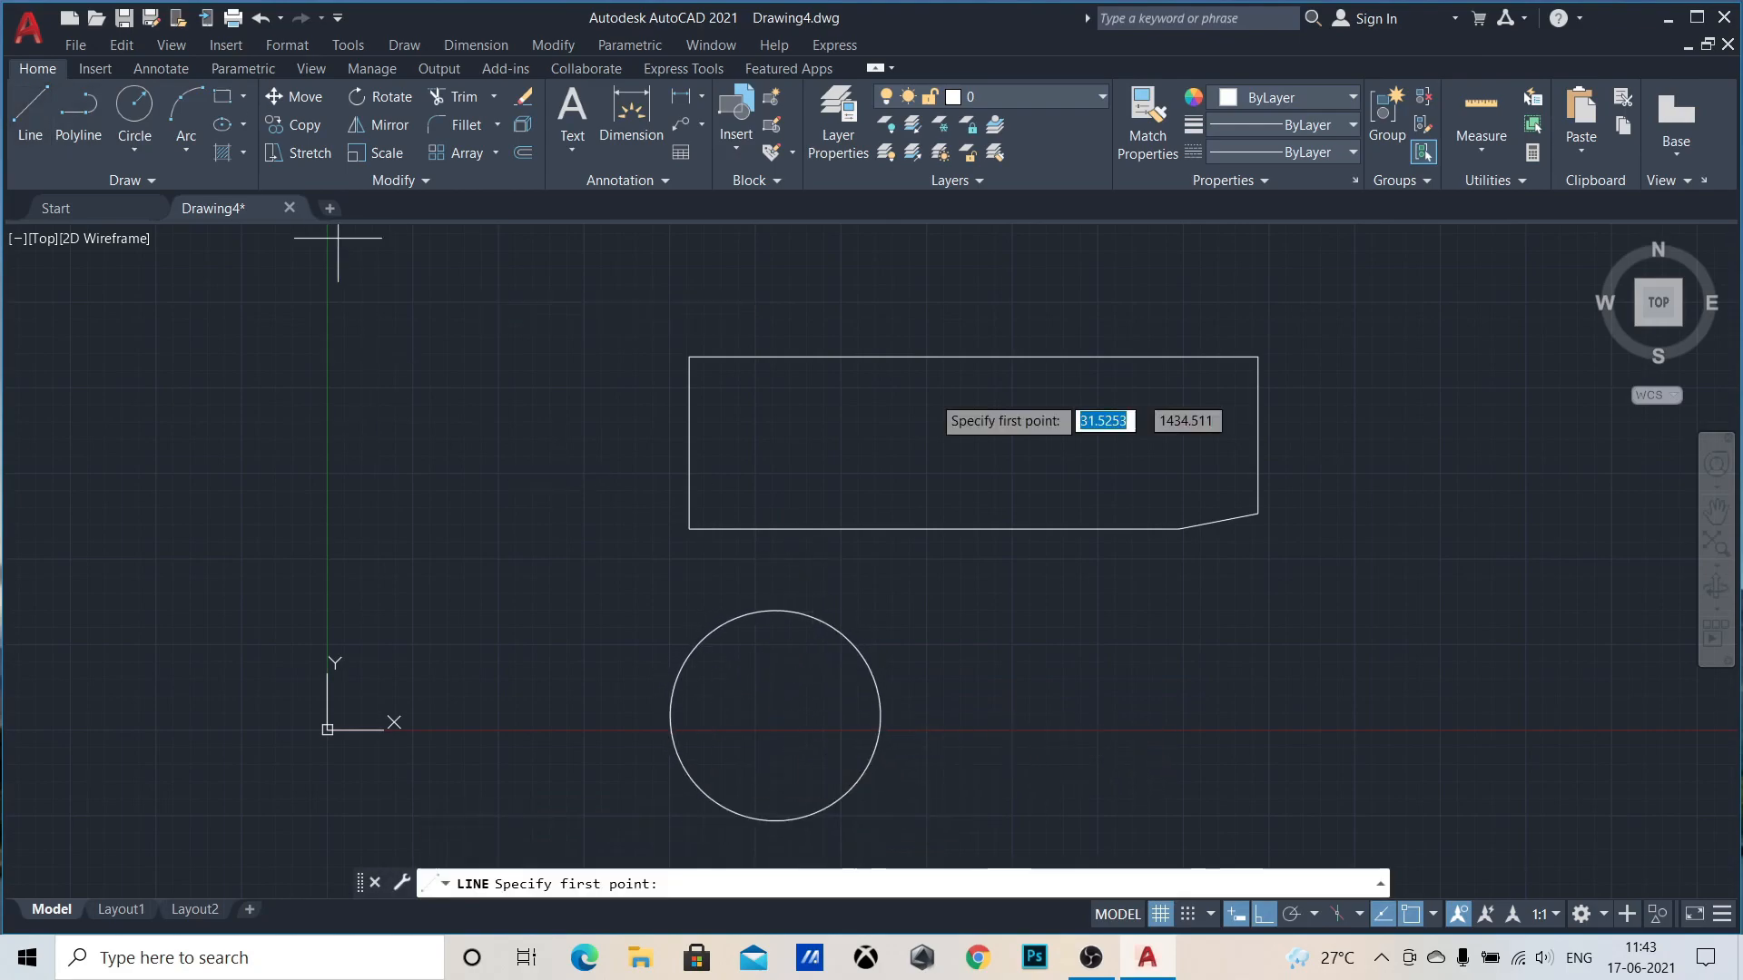
pyautogui.click(877, 529)
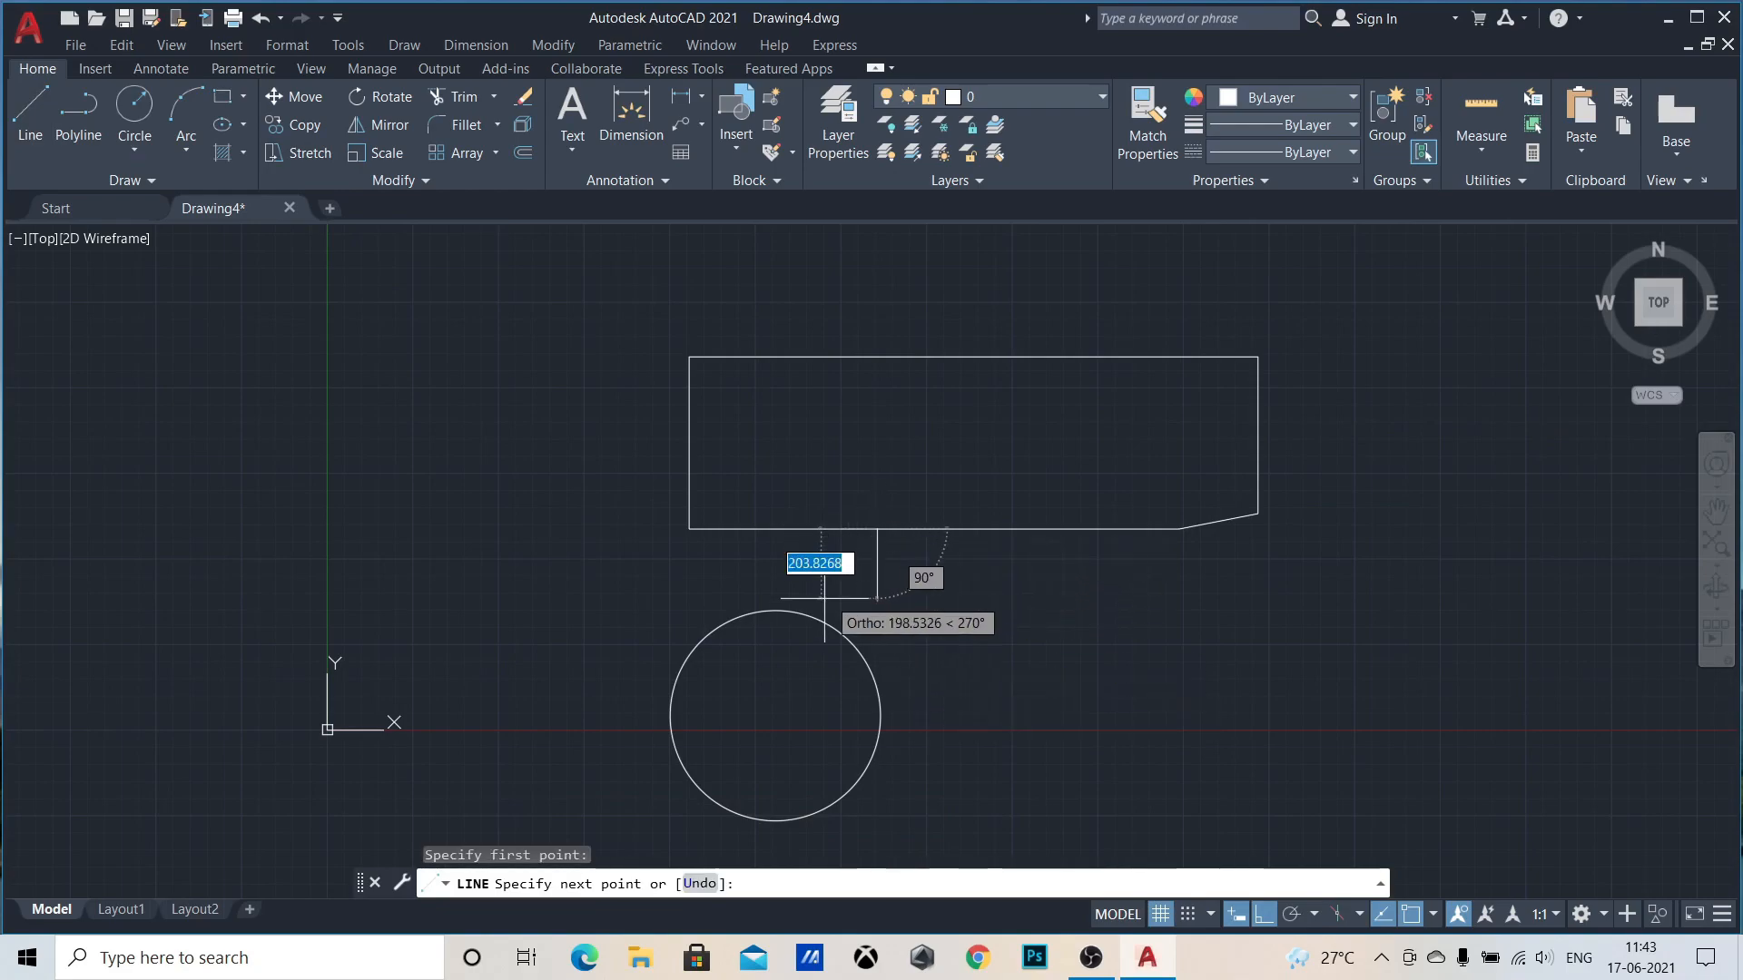
pyautogui.click(720, 625)
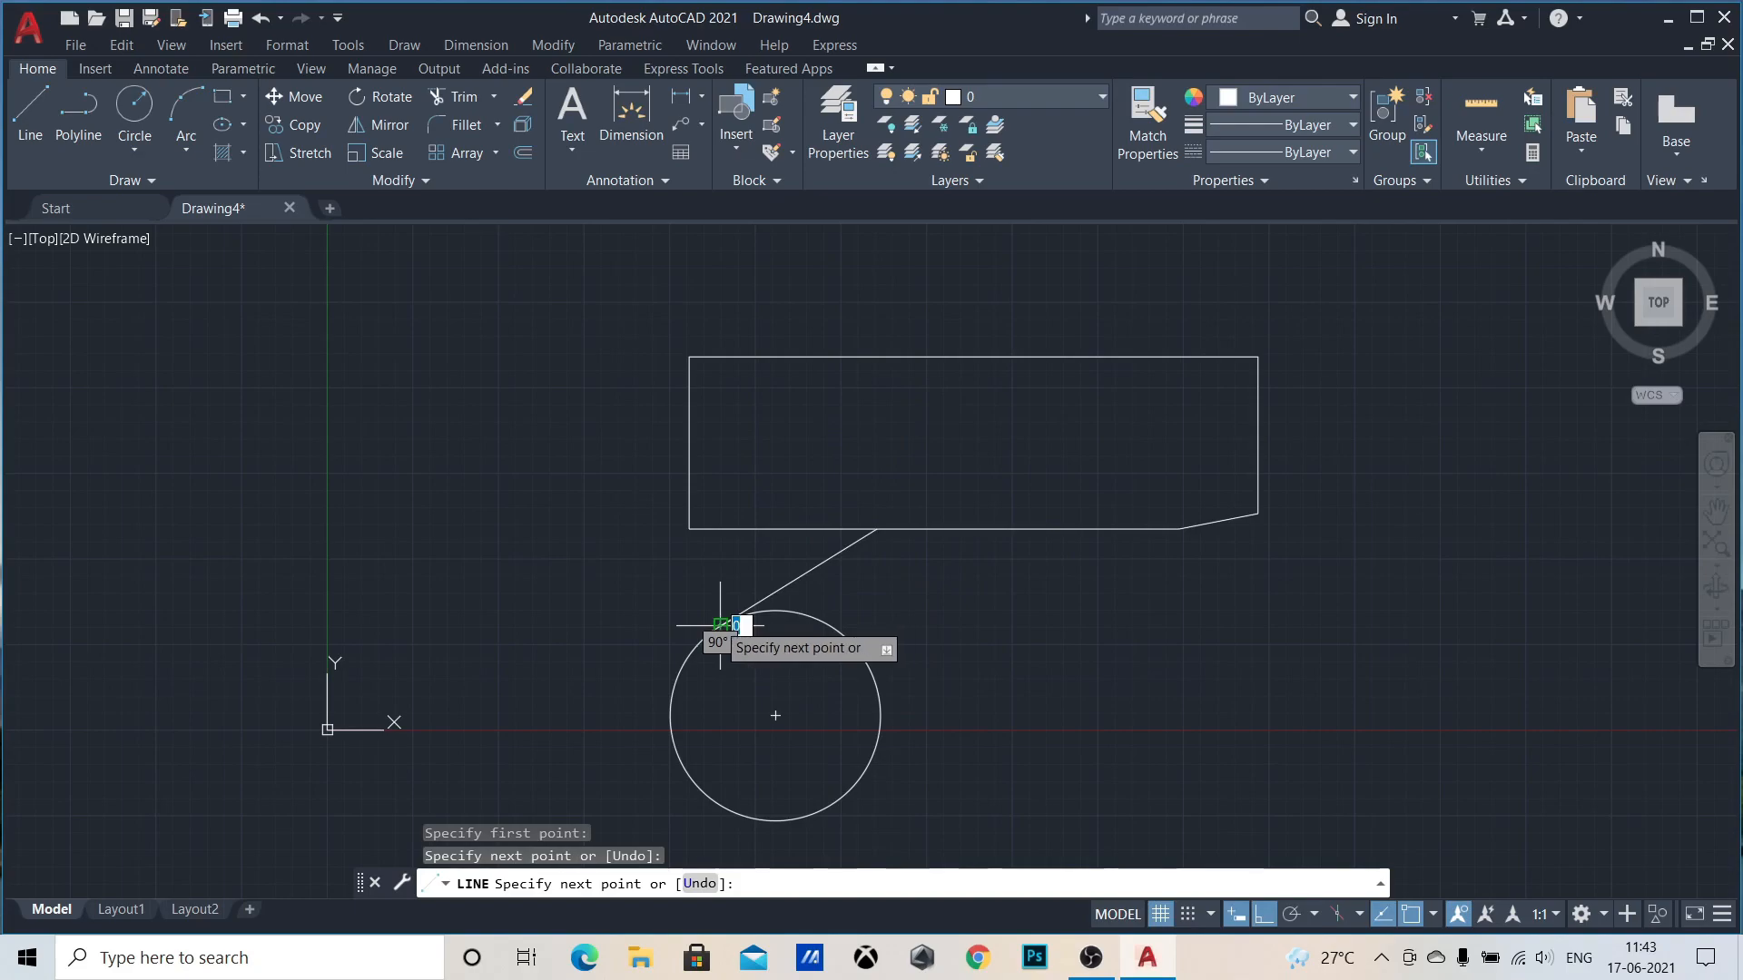
pyautogui.press('Escape')
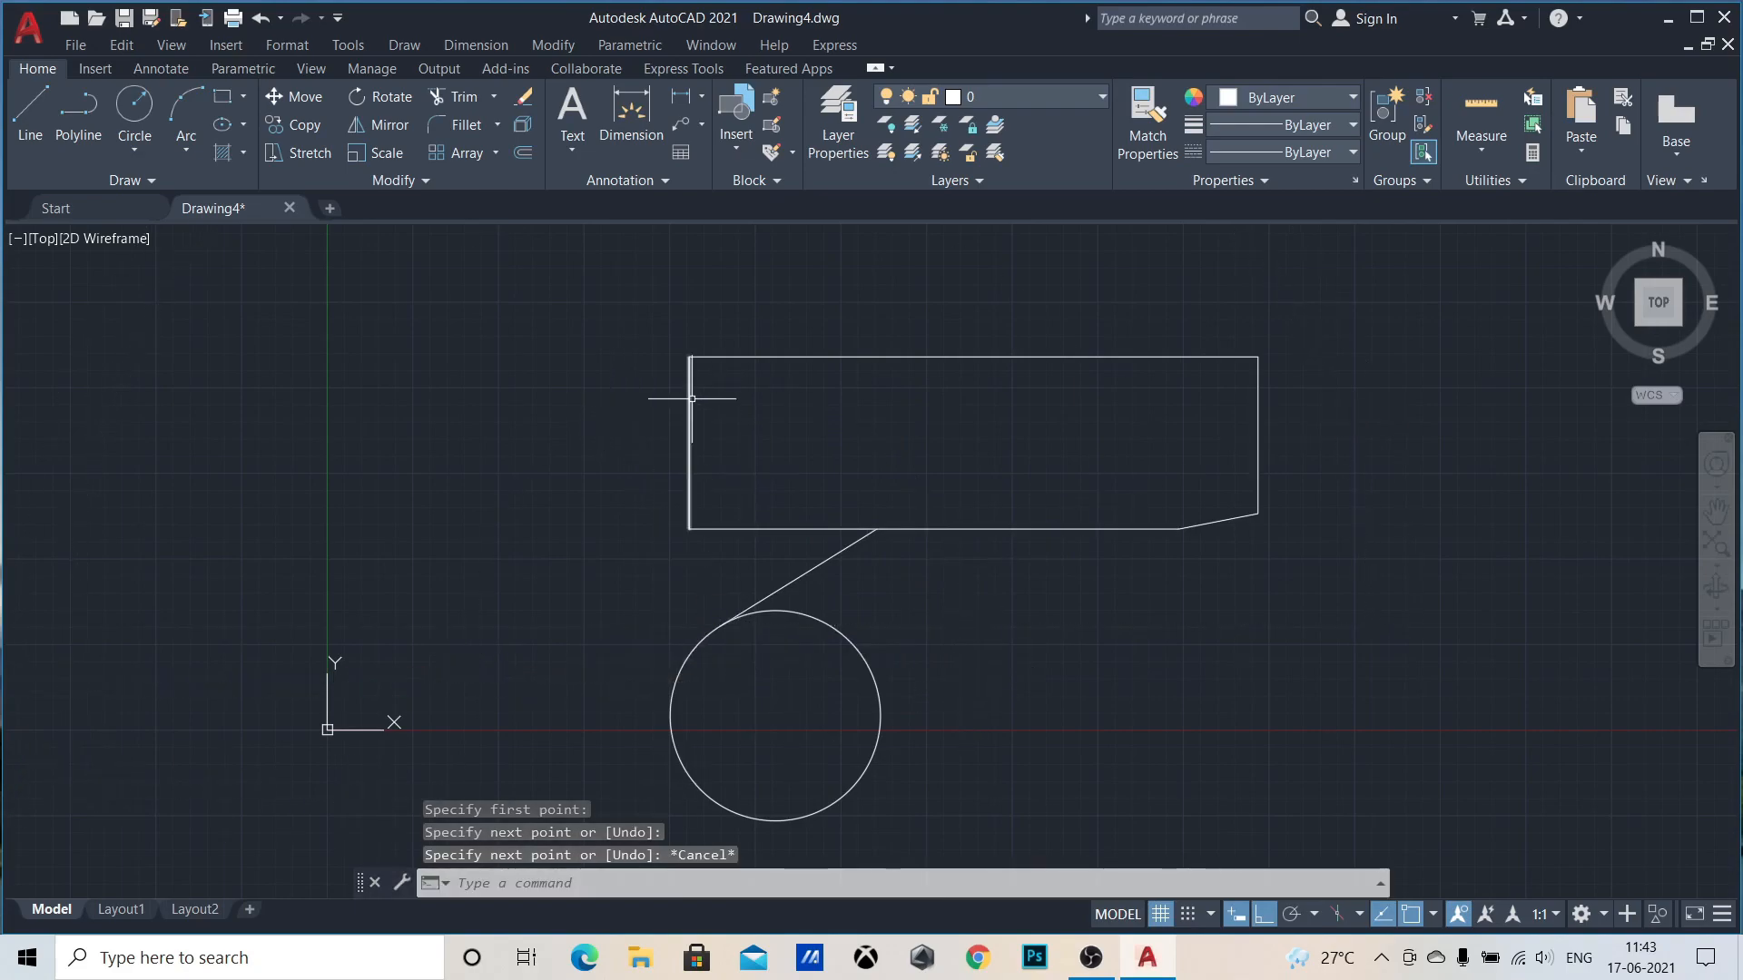
# Step: Erase the outline, the tangent line and the circle
pyautogui.click(510, 324)
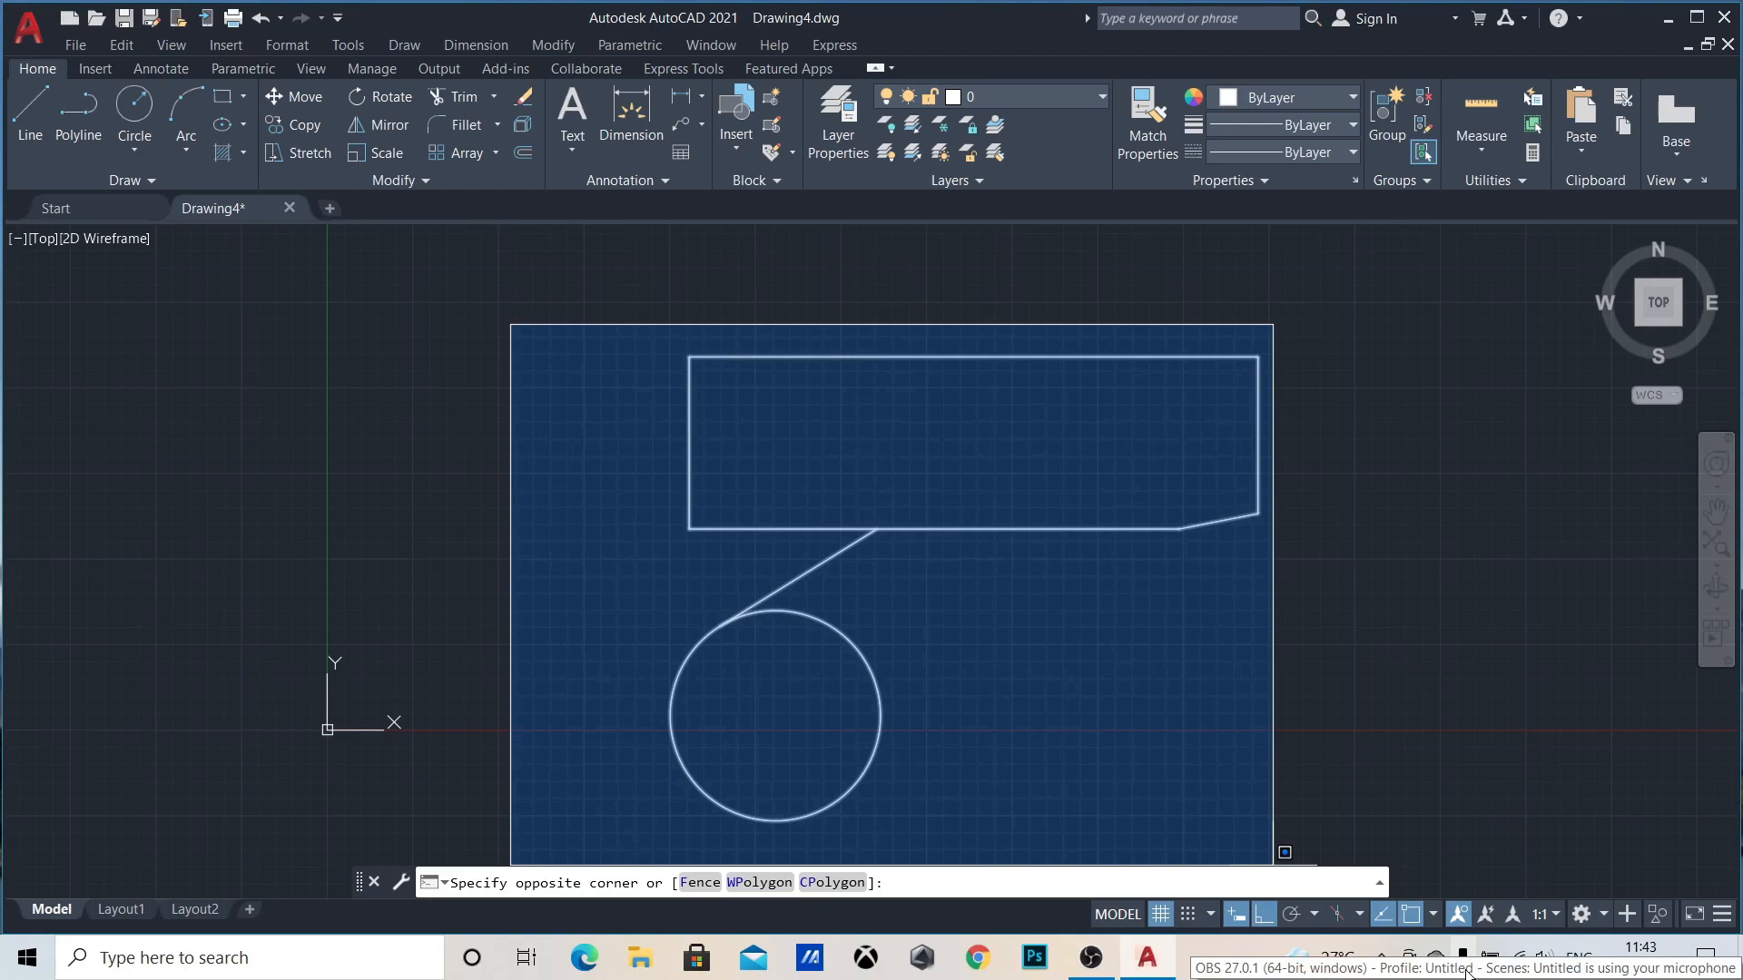
pyautogui.click(1427, 848)
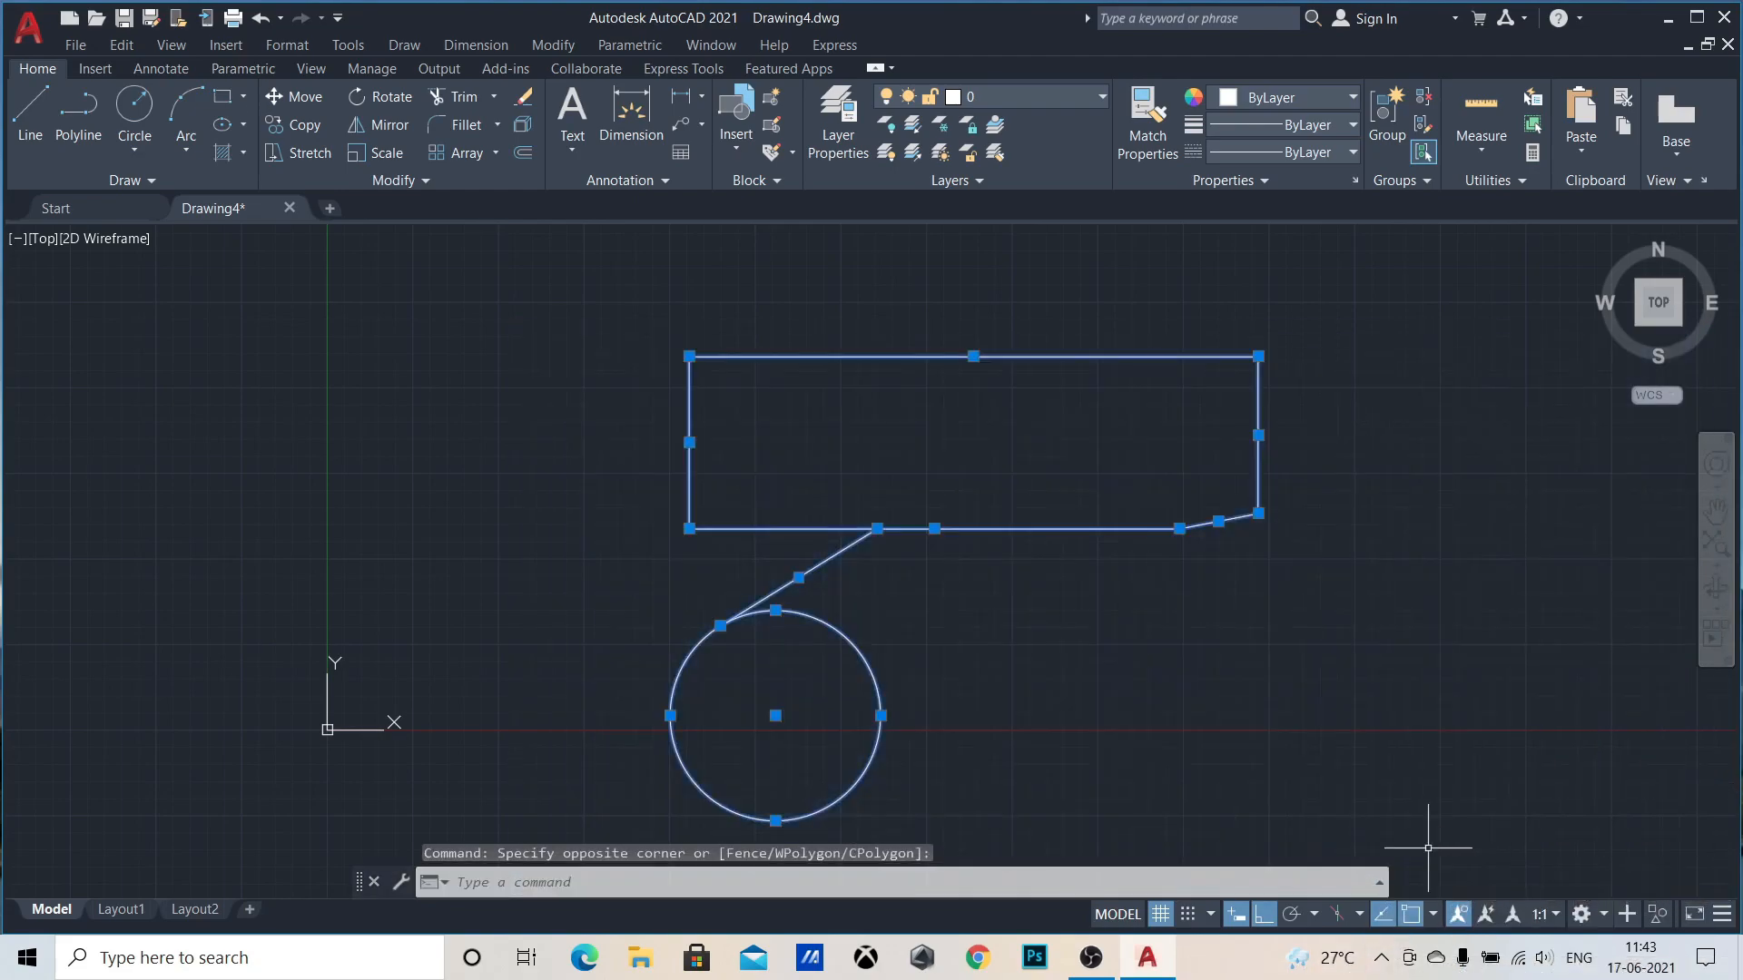
pyautogui.press('Delete')
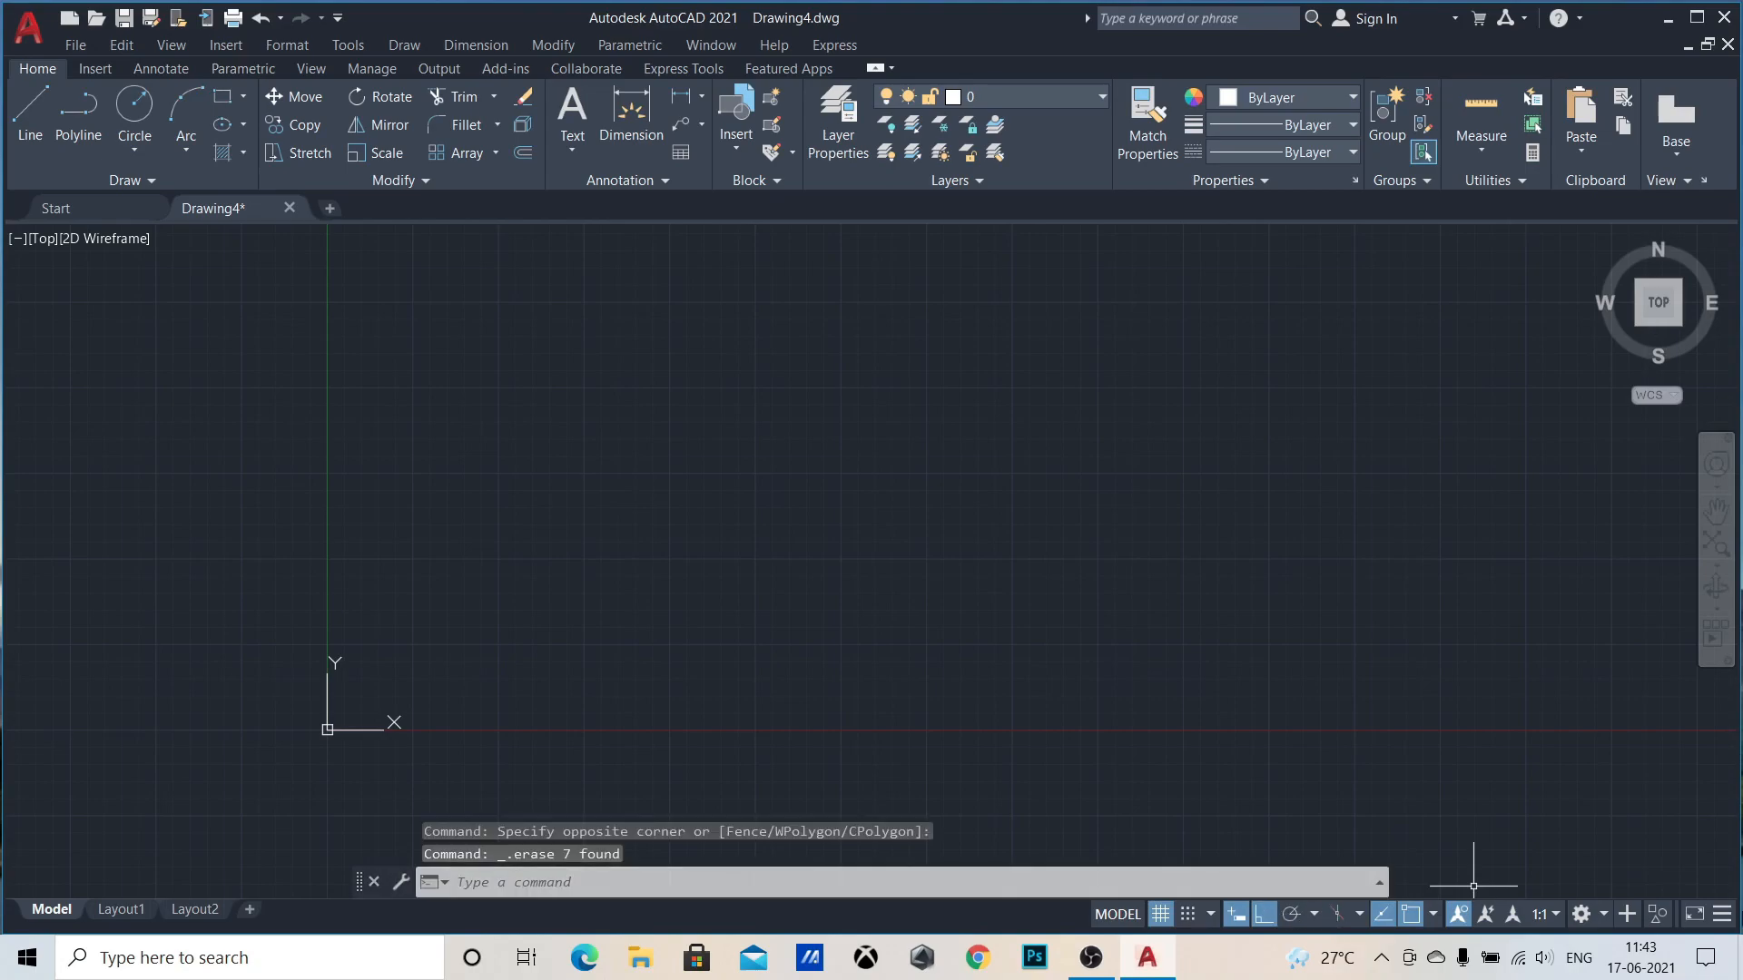
# Step: Examine the status bar customization list for the drafting tools that can be shown or hidden
pyautogui.click(1728, 924)
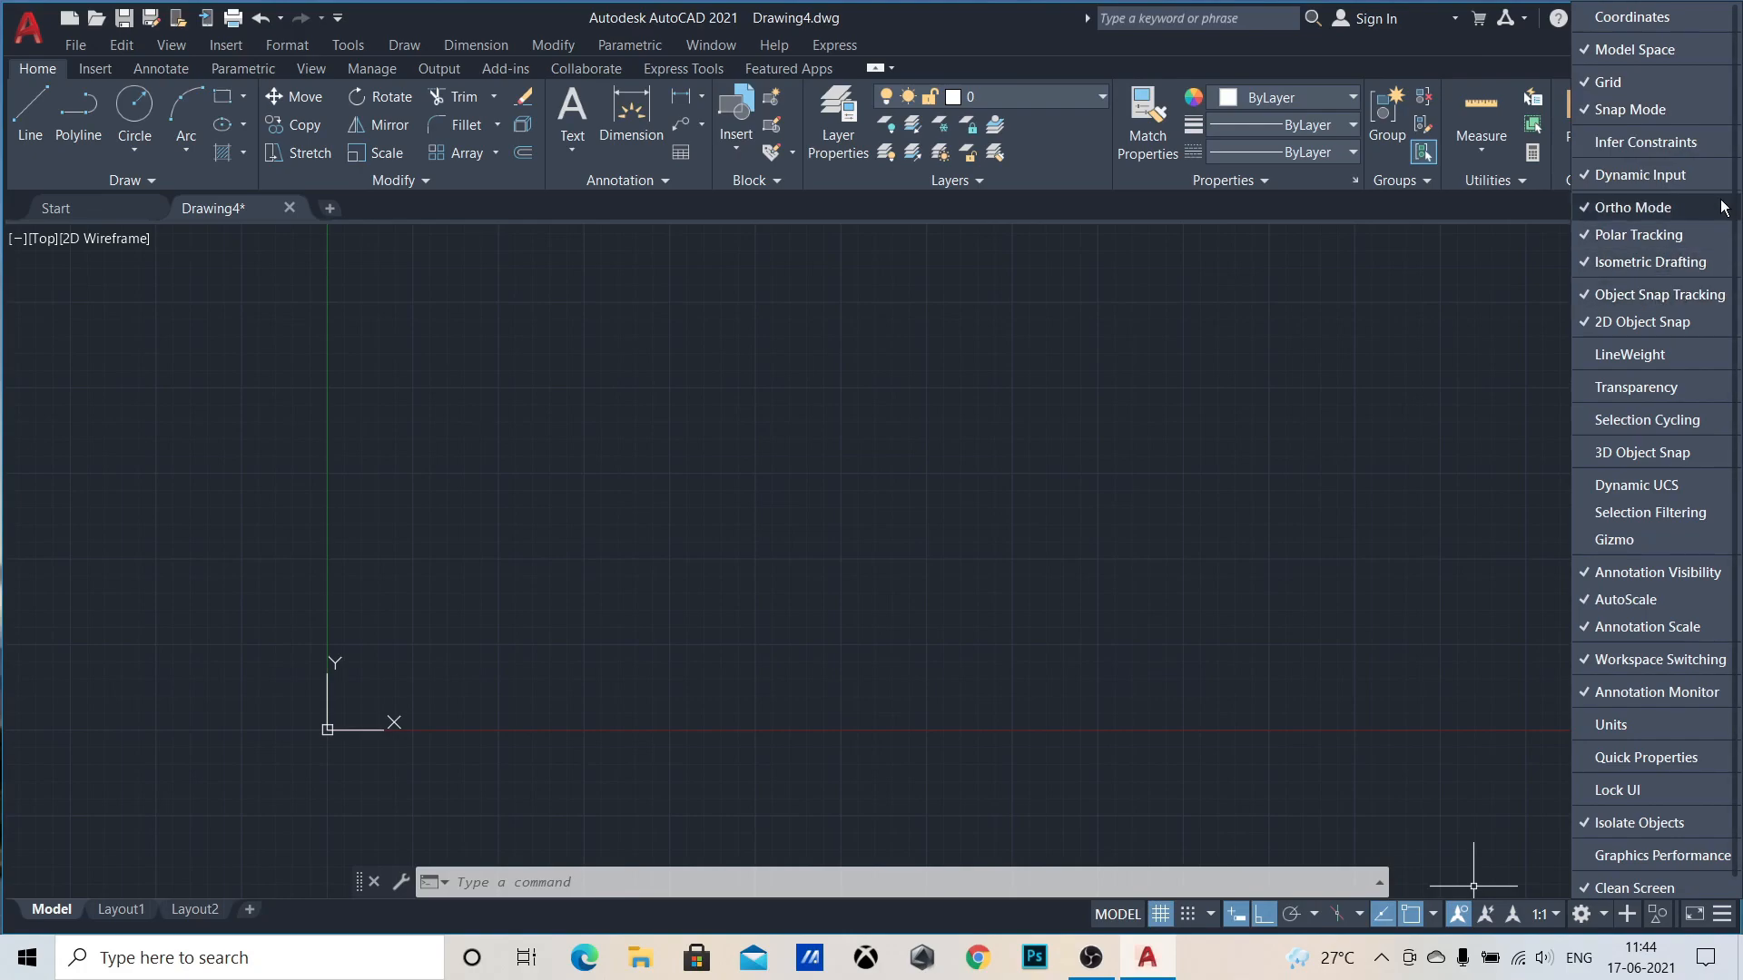
pyautogui.click(1714, 921)
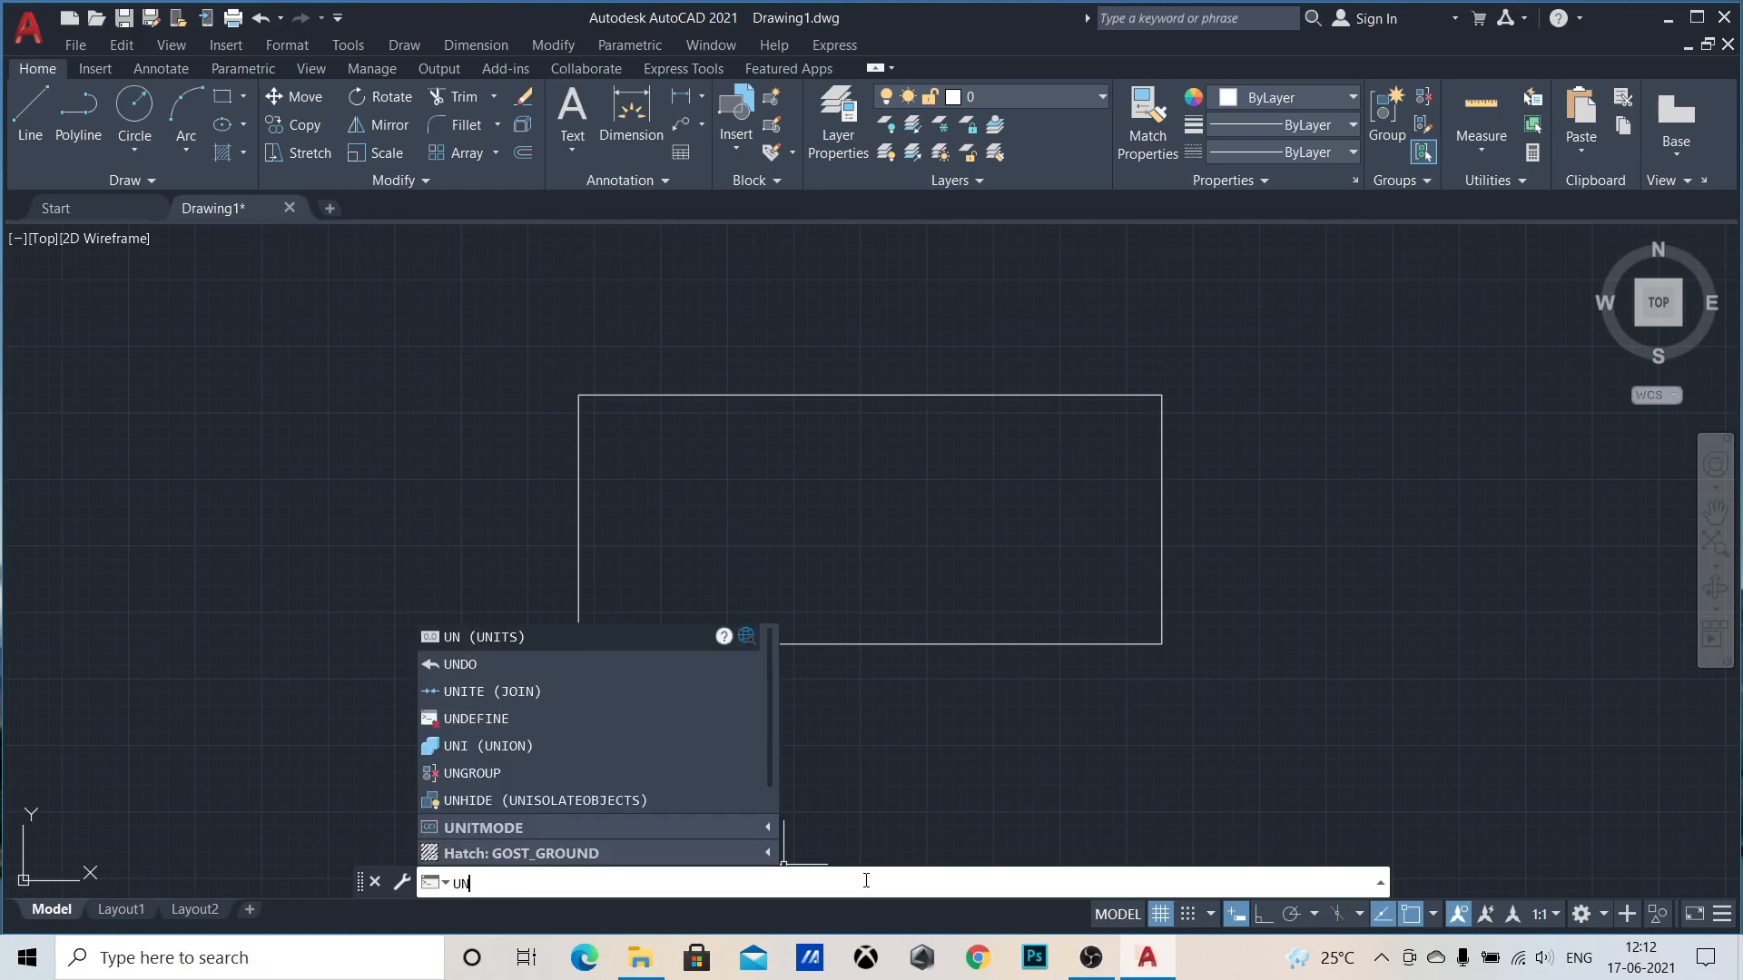
# Step: Open the Drawing Units settings with the UN command and try the Architectural and Engineering length types
pyautogui.press('Return')
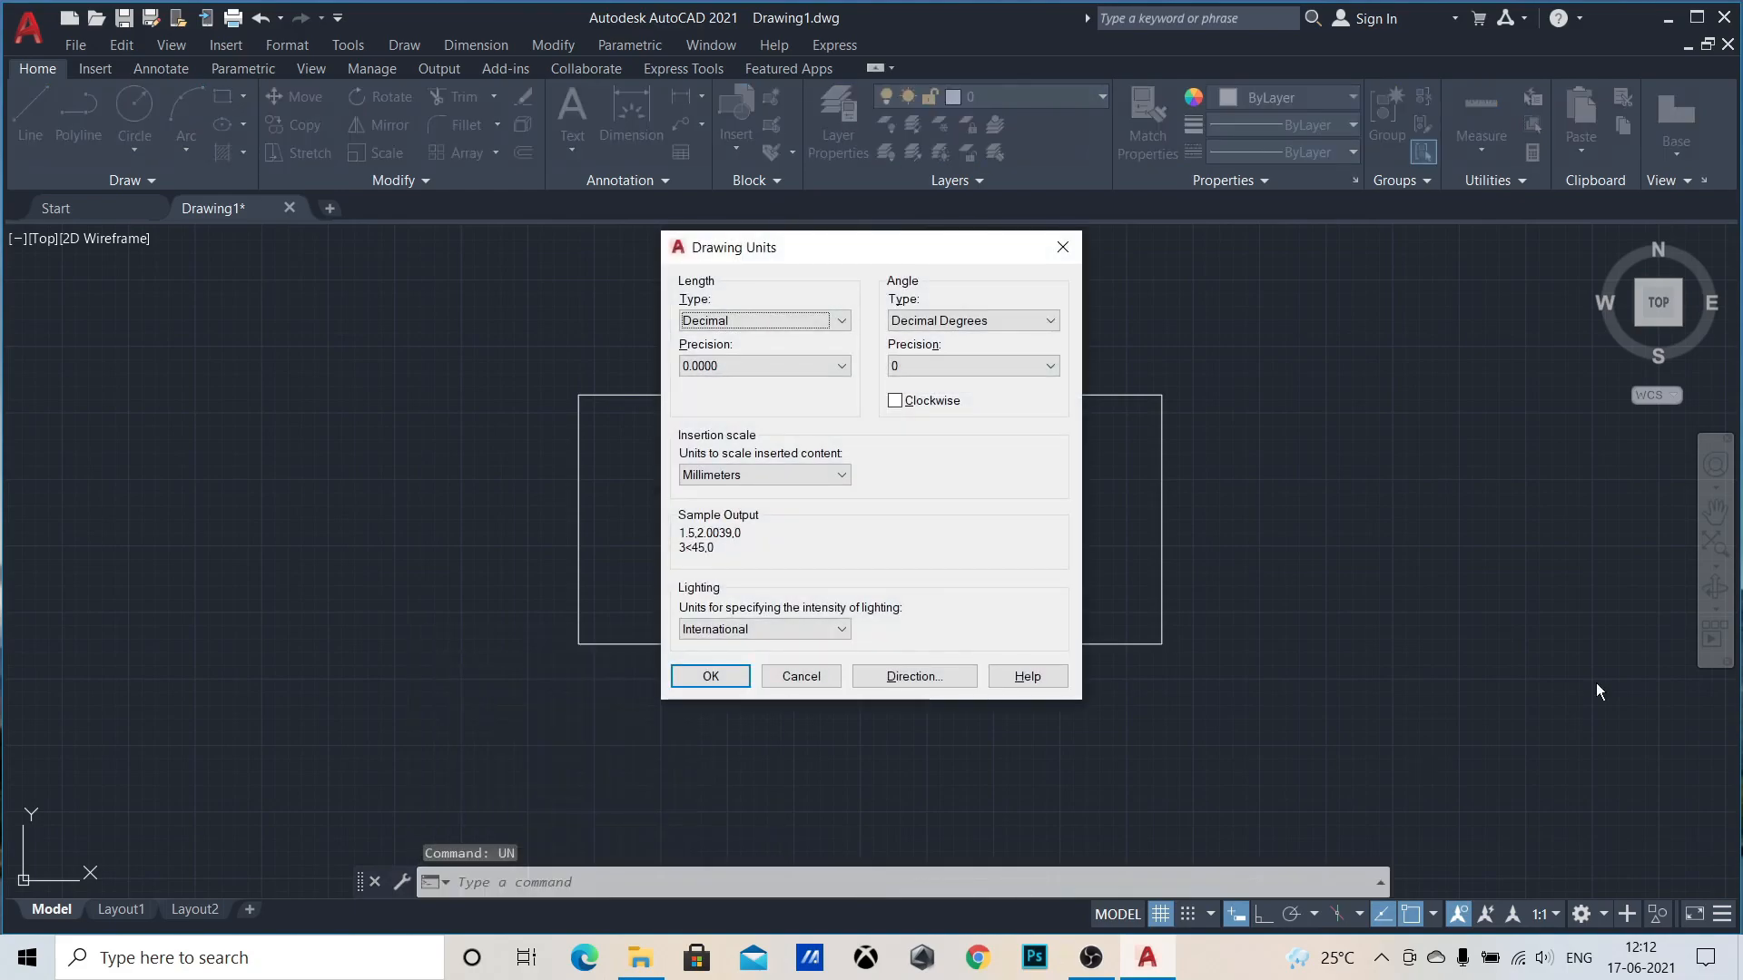
pyautogui.click(841, 322)
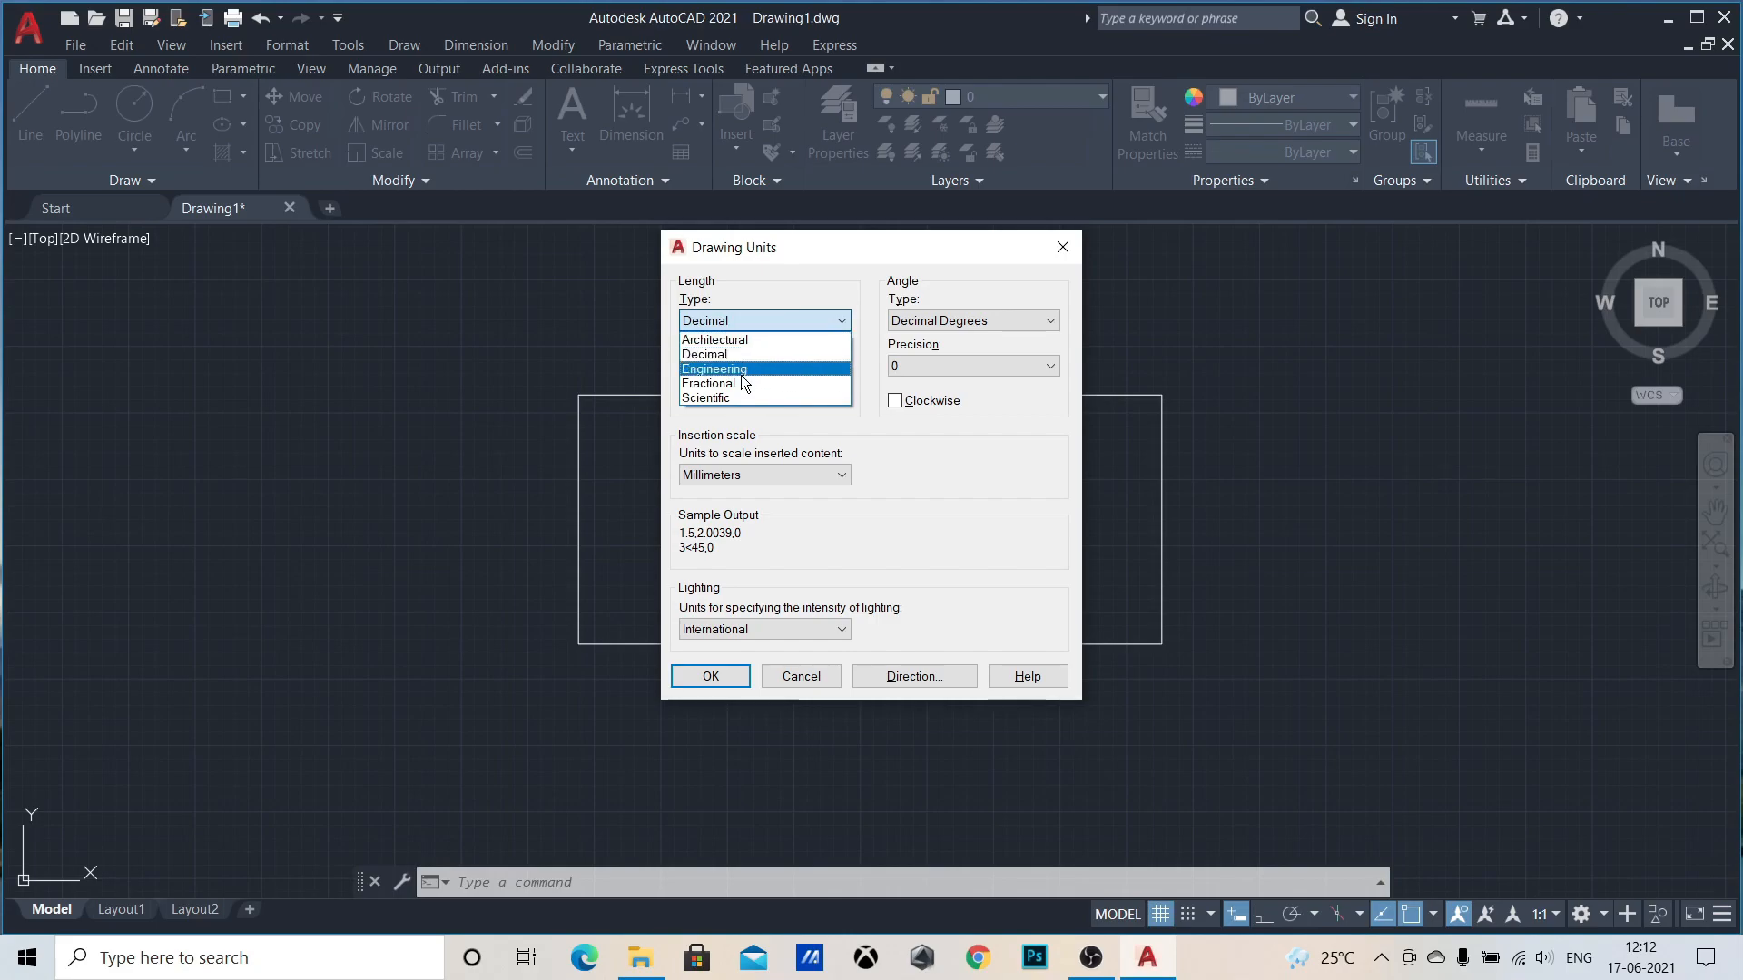
pyautogui.click(770, 339)
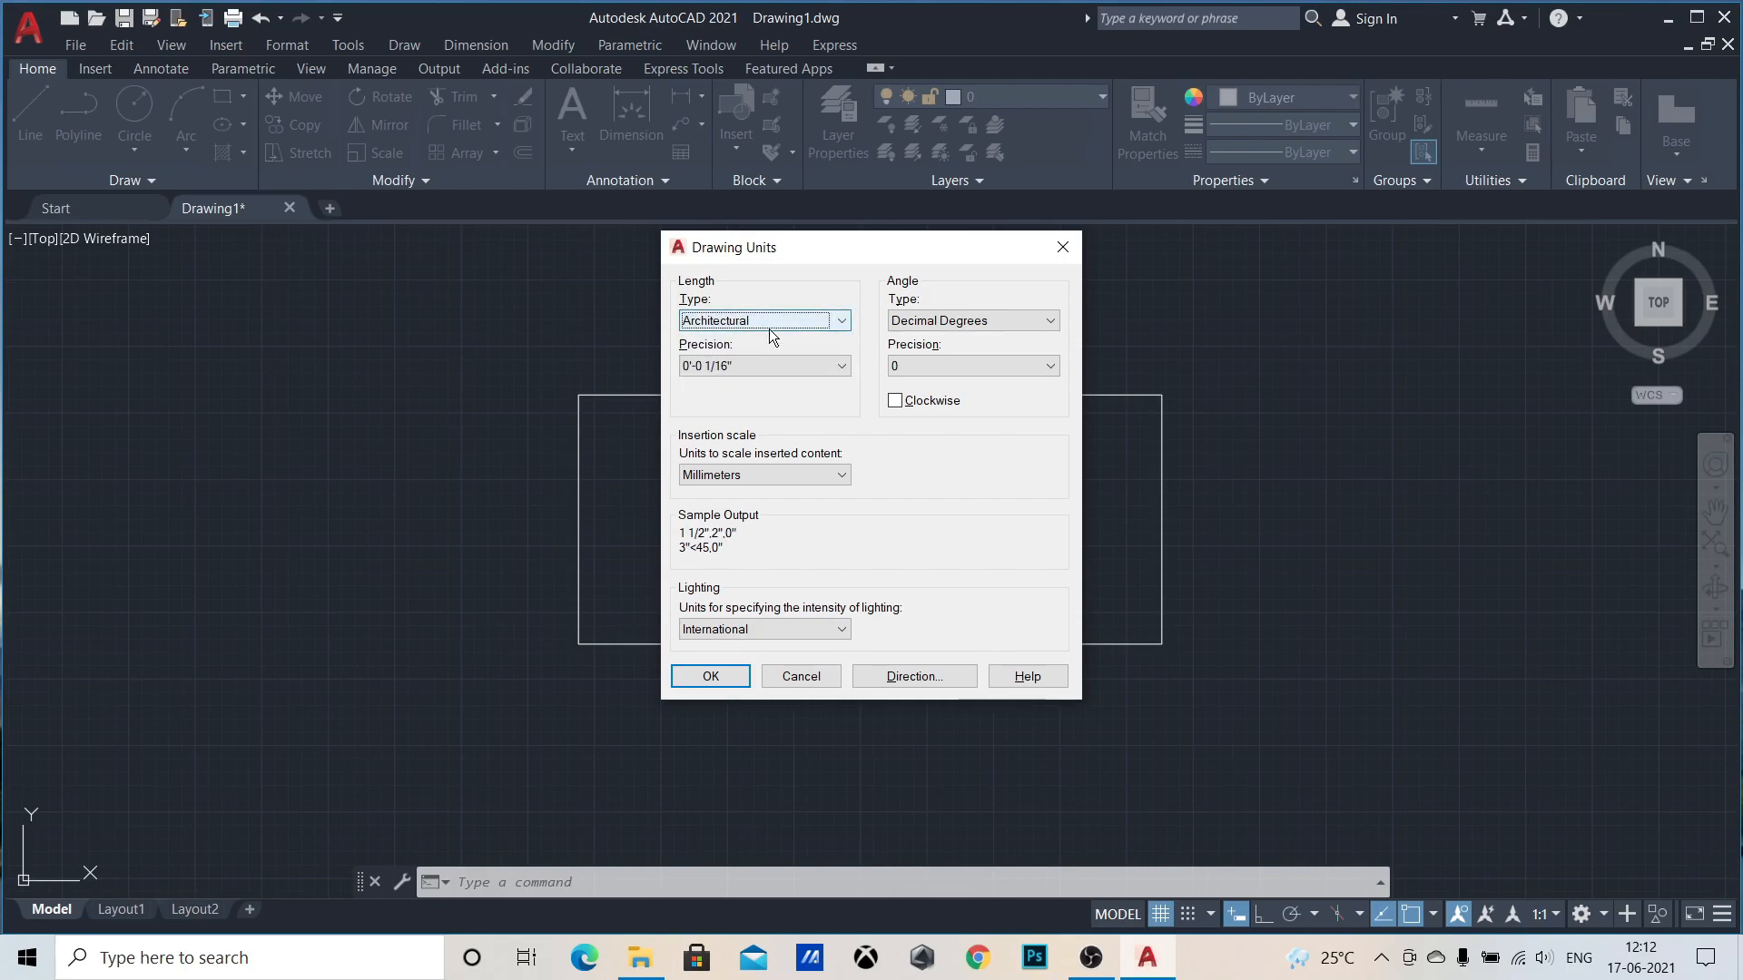
pyautogui.click(770, 329)
pyautogui.click(749, 366)
# Step: Set the drawing's length type to Decimal with 0.0 precision and the insertion scale to Millimeters, and apply the unit settings
pyautogui.click(782, 324)
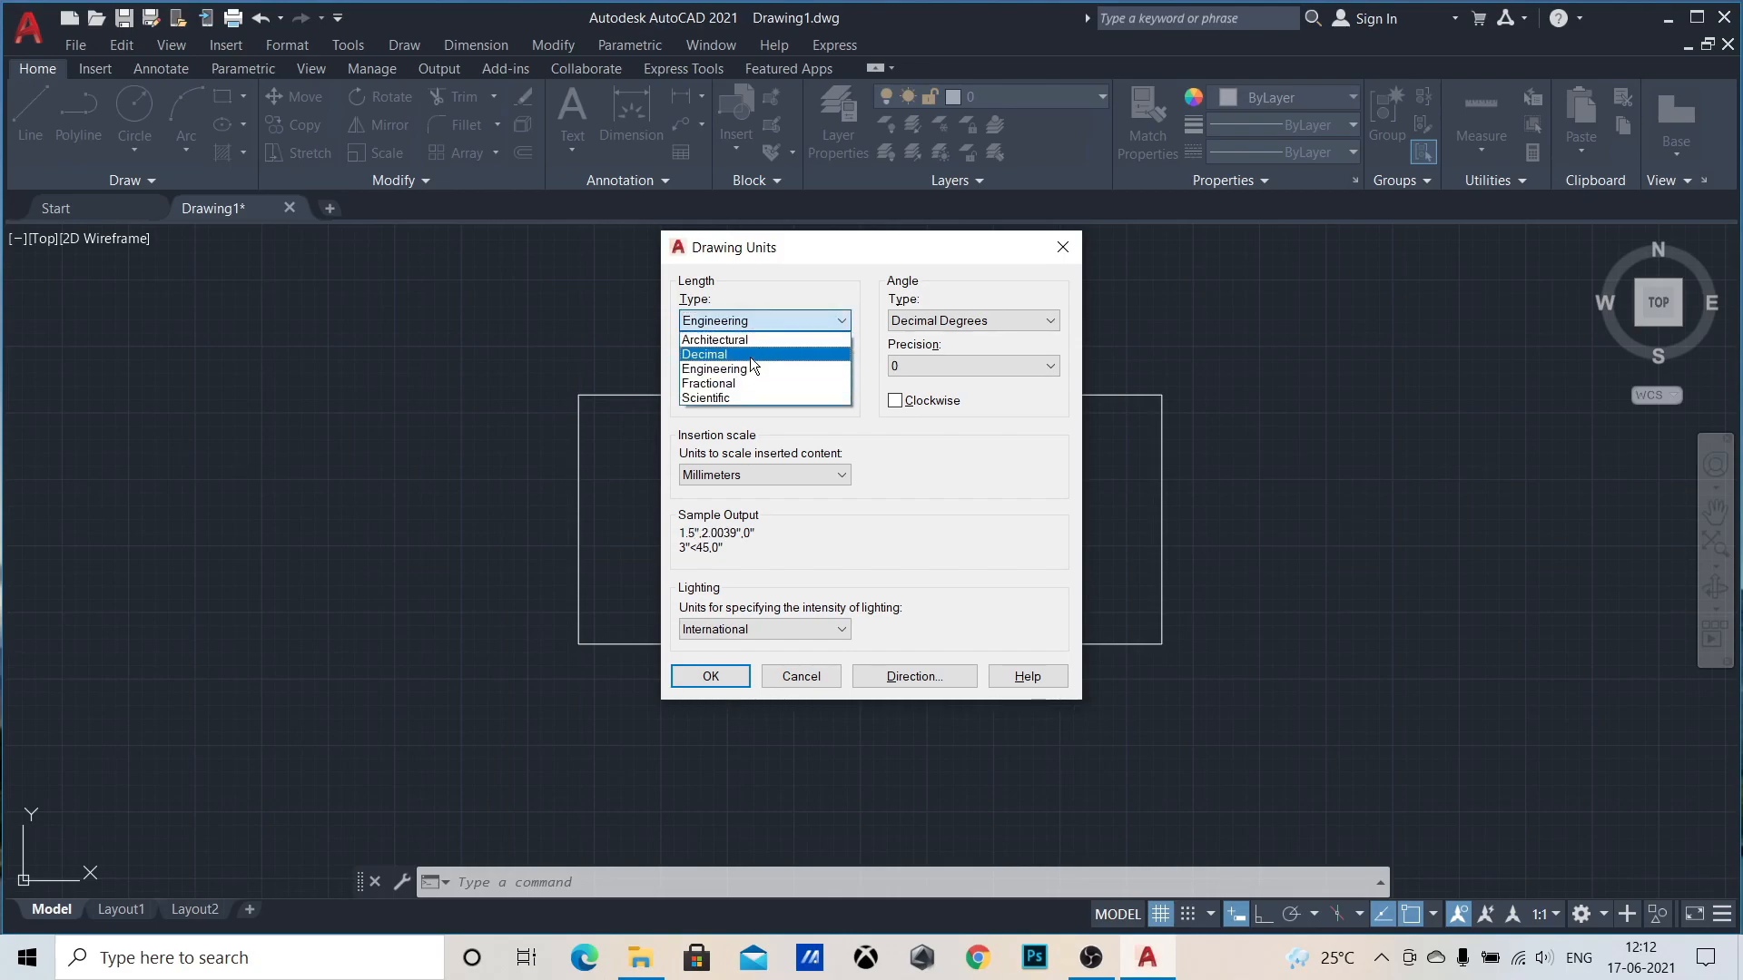
pyautogui.click(750, 356)
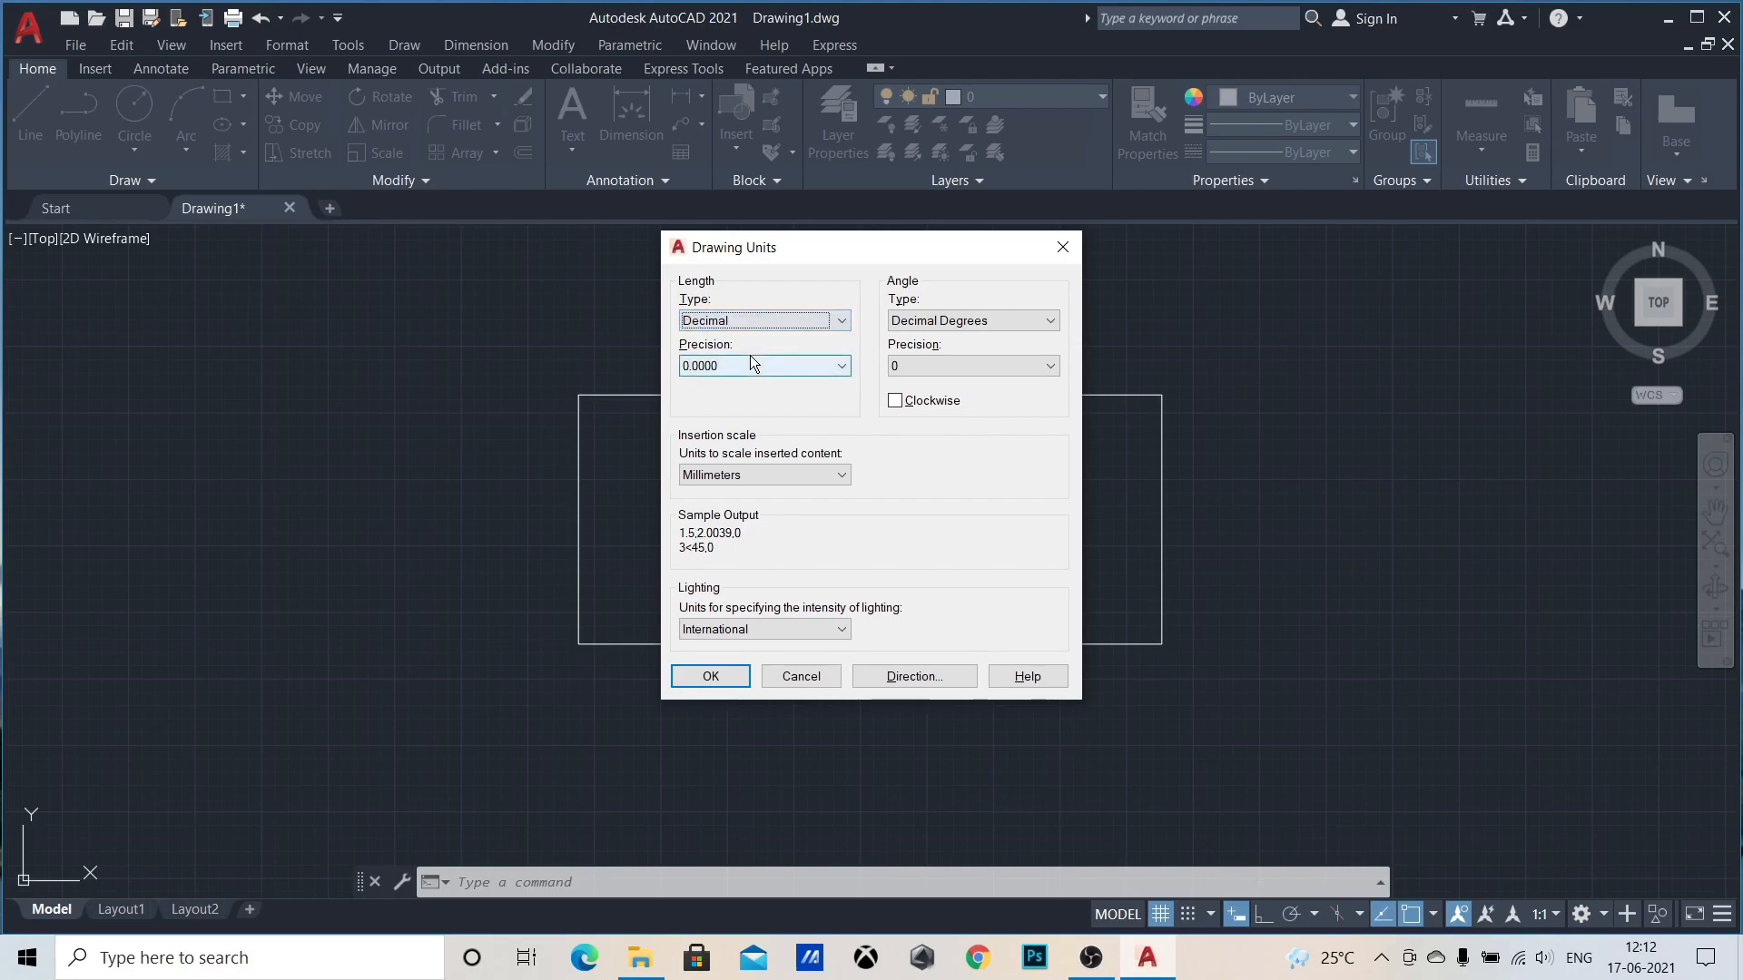
pyautogui.click(780, 363)
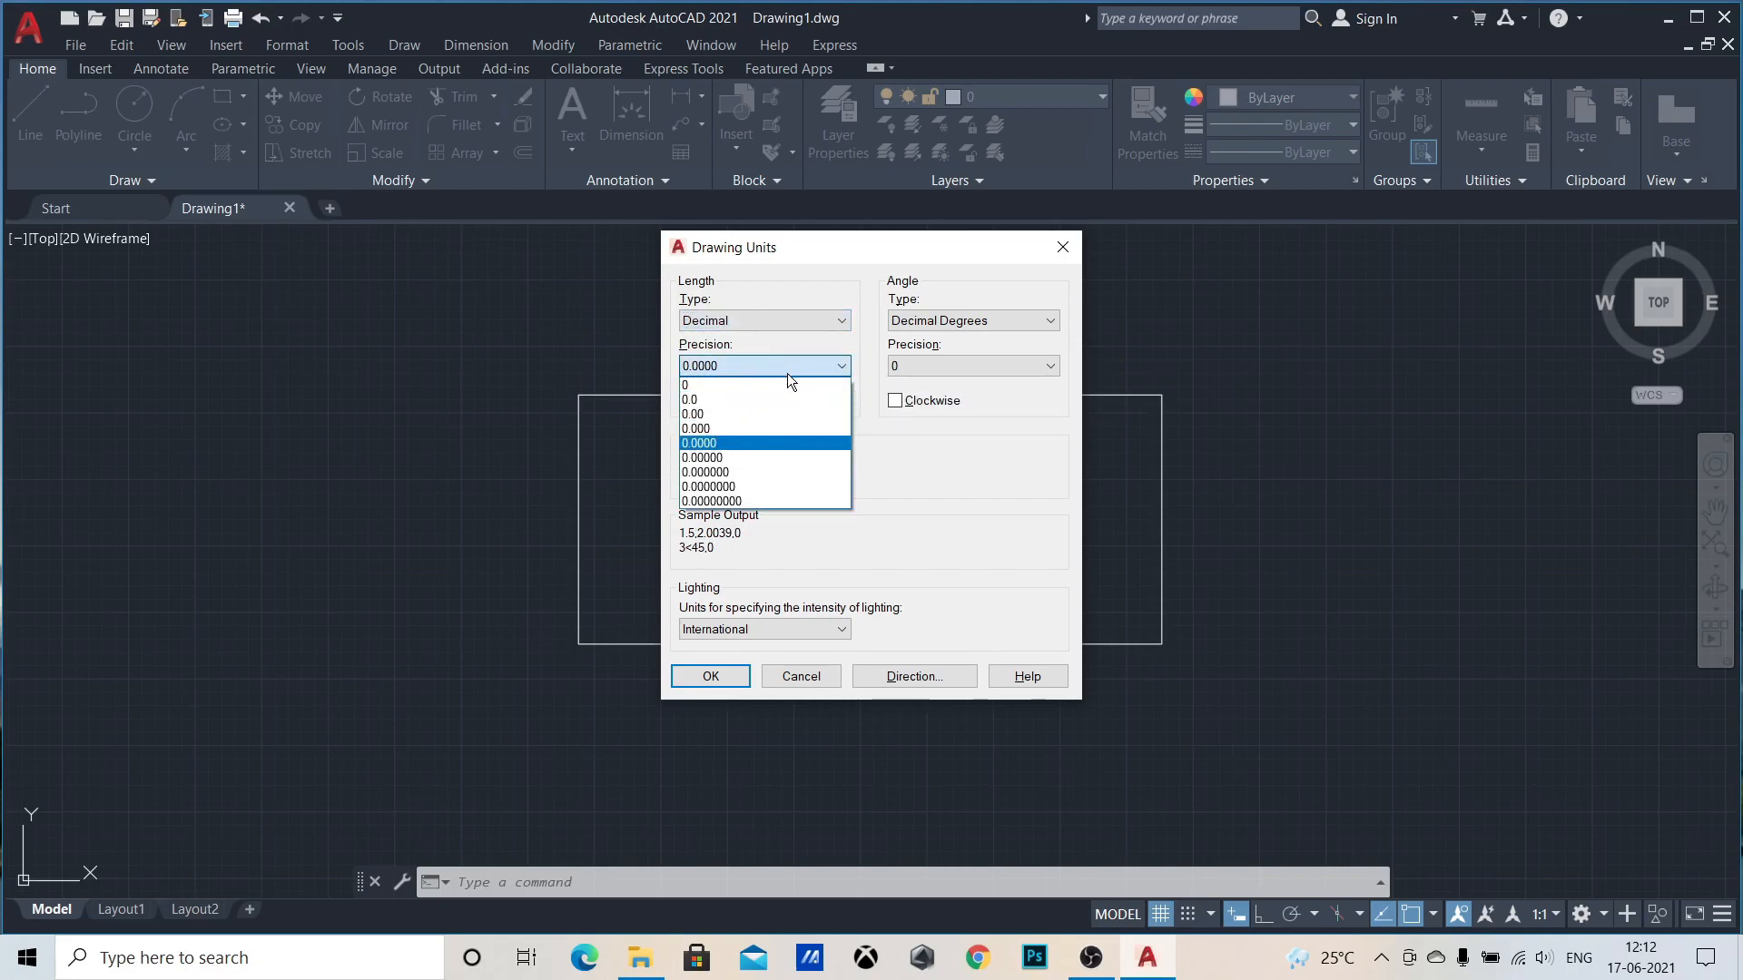
pyautogui.click(739, 399)
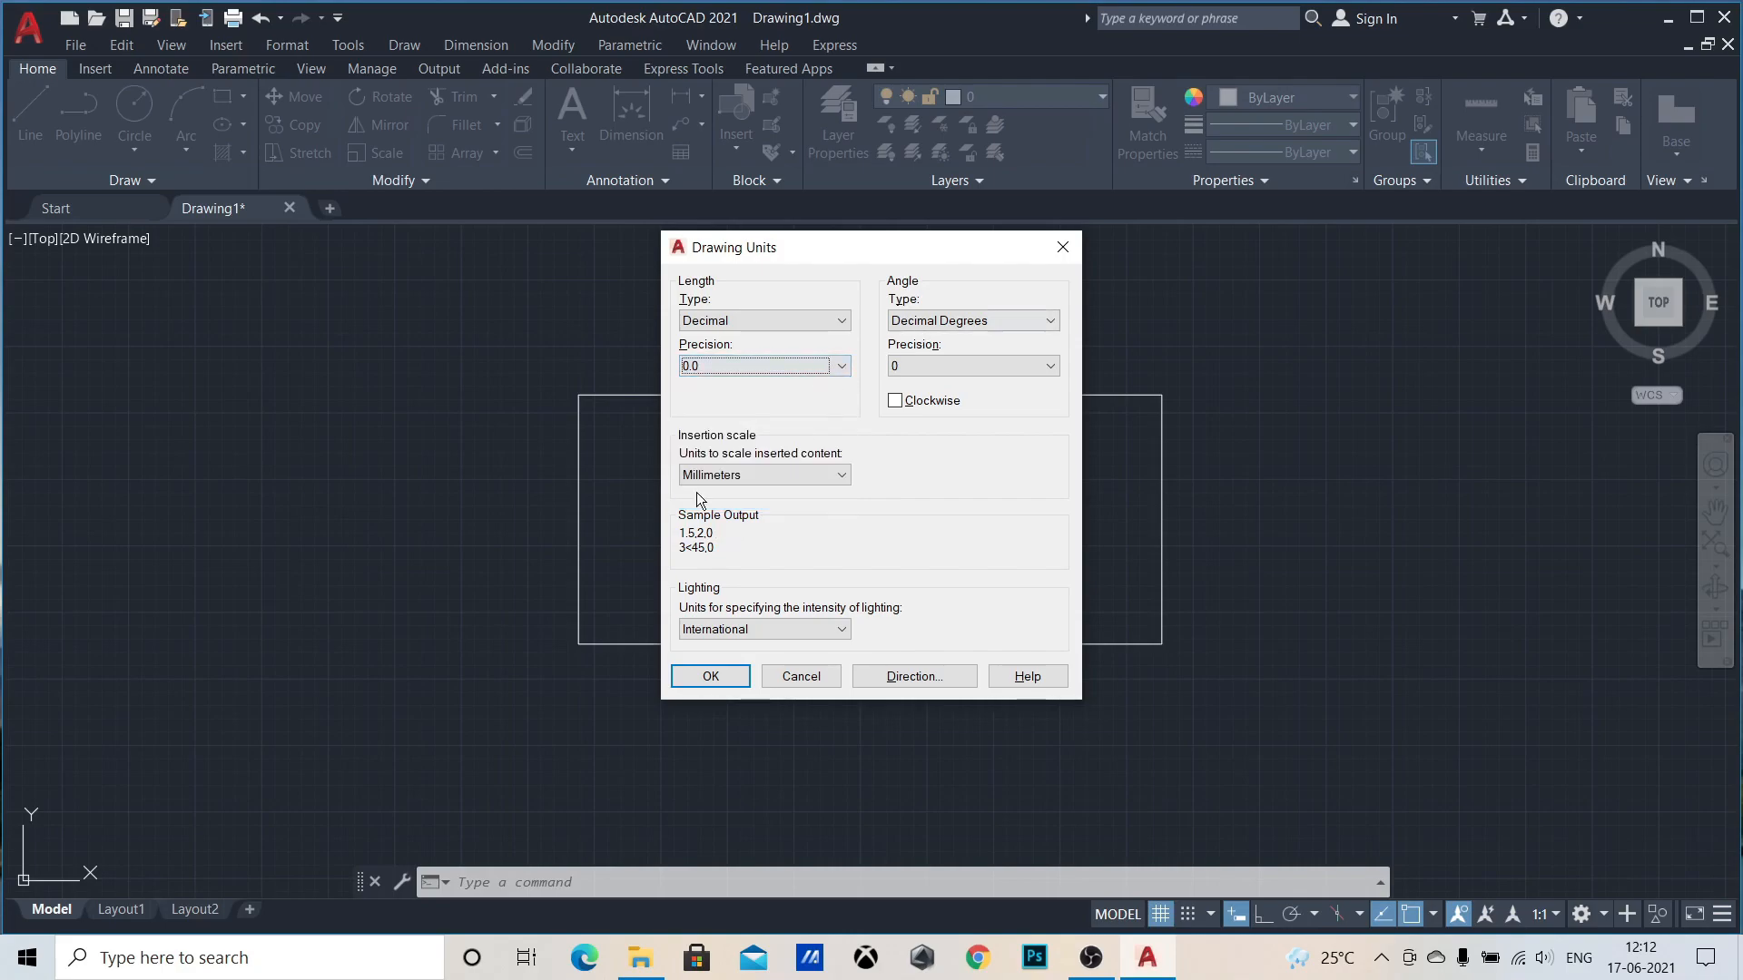
pyautogui.click(771, 473)
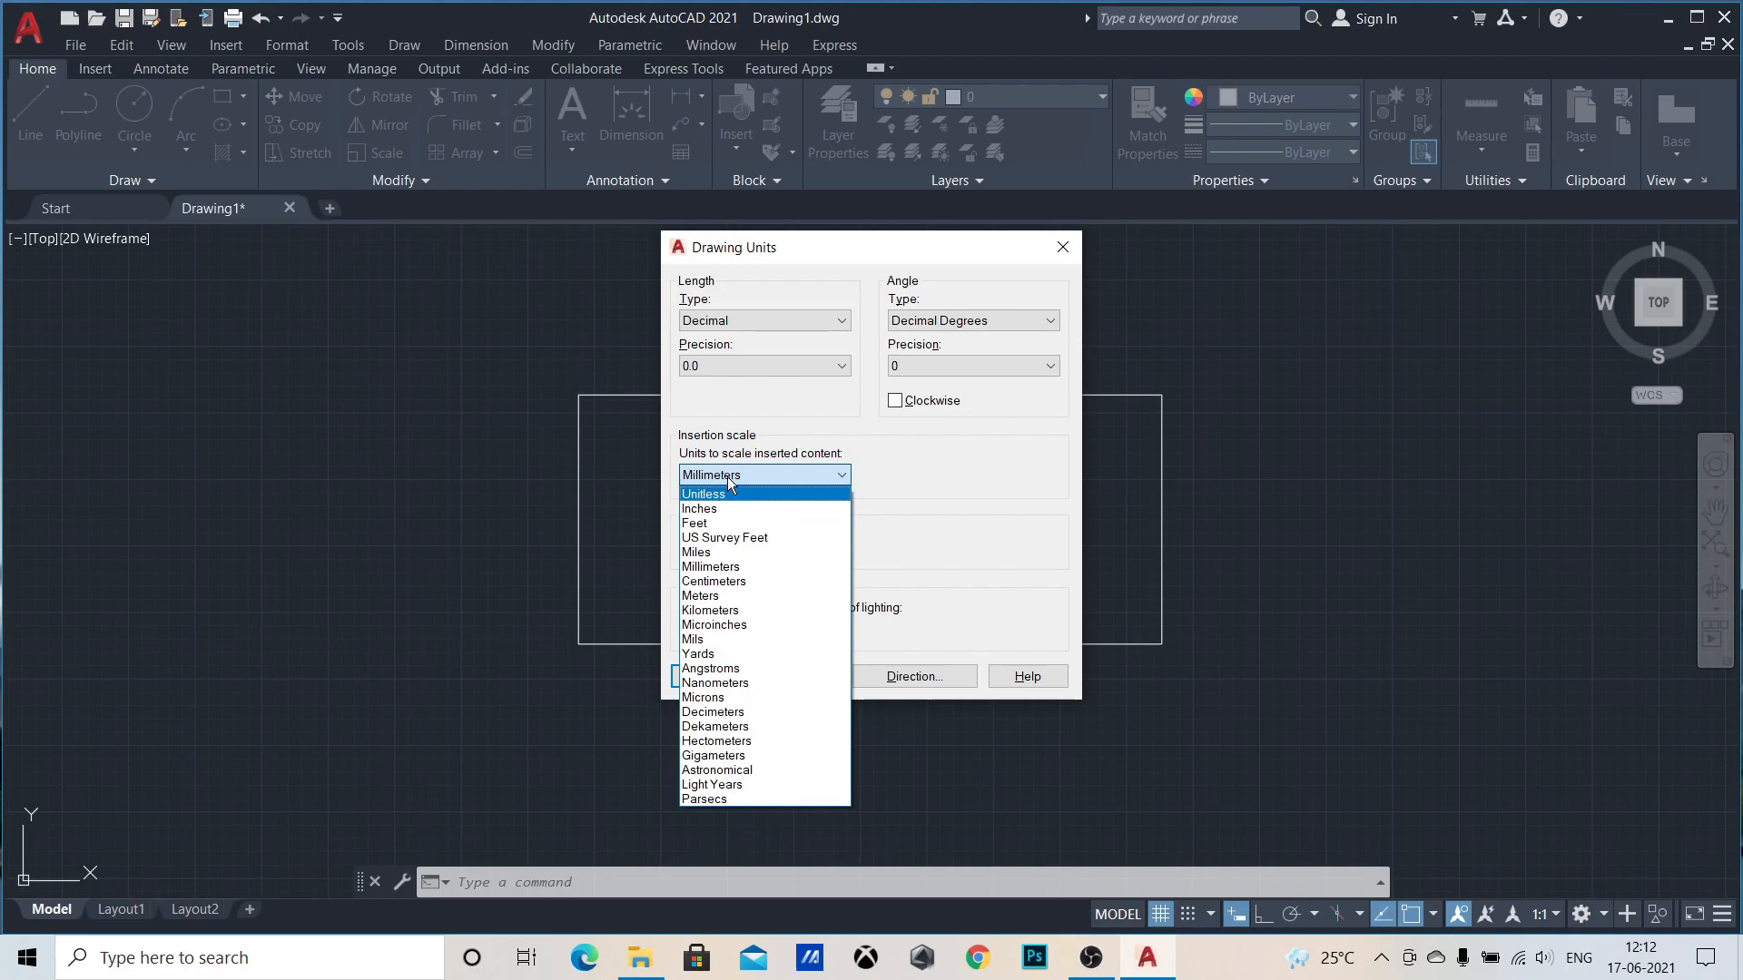
pyautogui.click(720, 567)
pyautogui.click(707, 672)
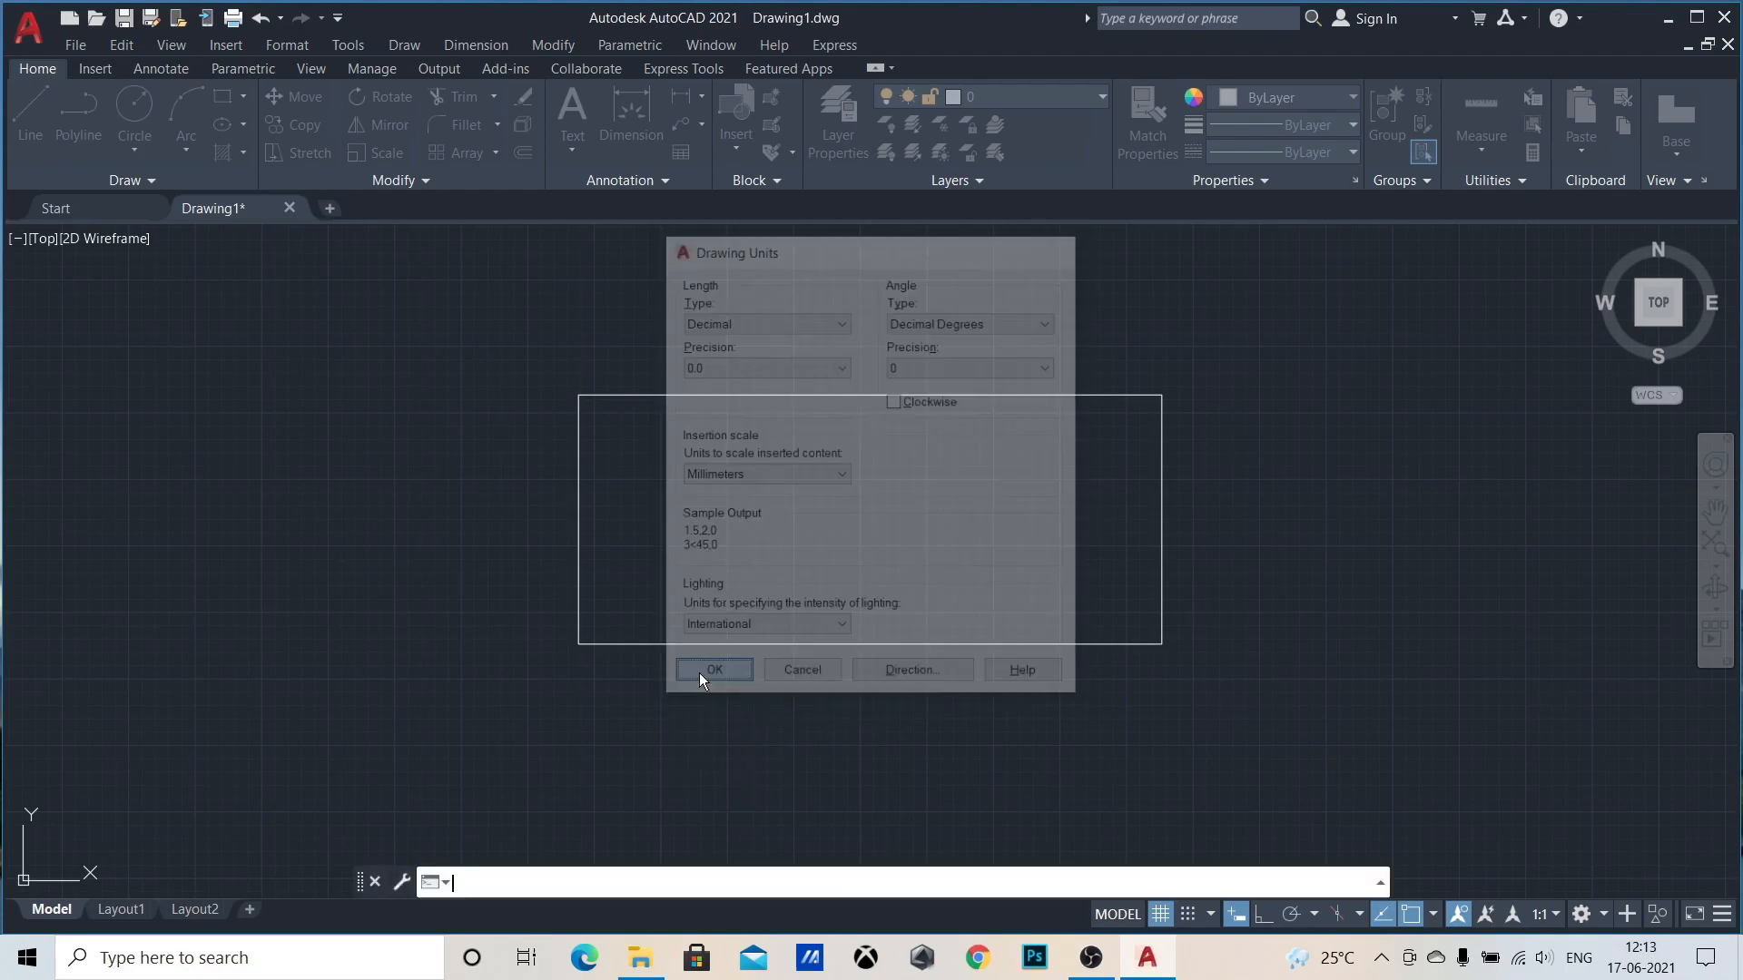
# Step: Draw a horizontal line 500 mm long inside the rectangle and start measuring it
pyautogui.write('l')
pyautogui.press('Return')
pyautogui.click(649, 525)
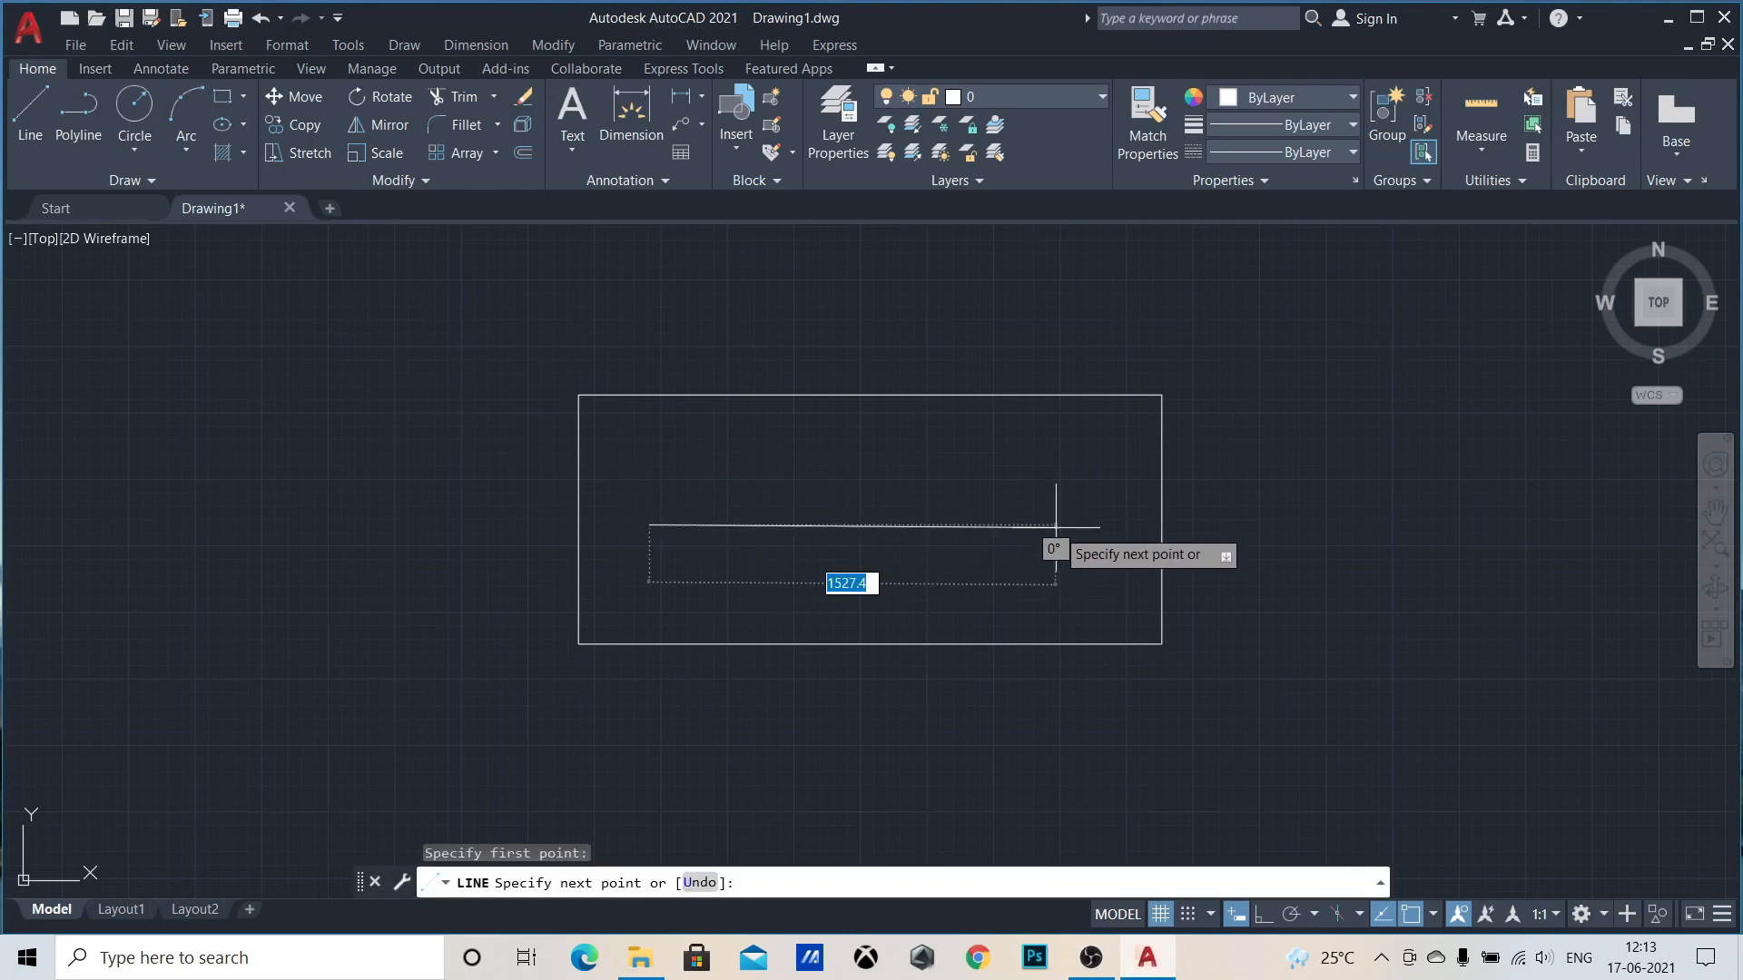
pyautogui.write('500')
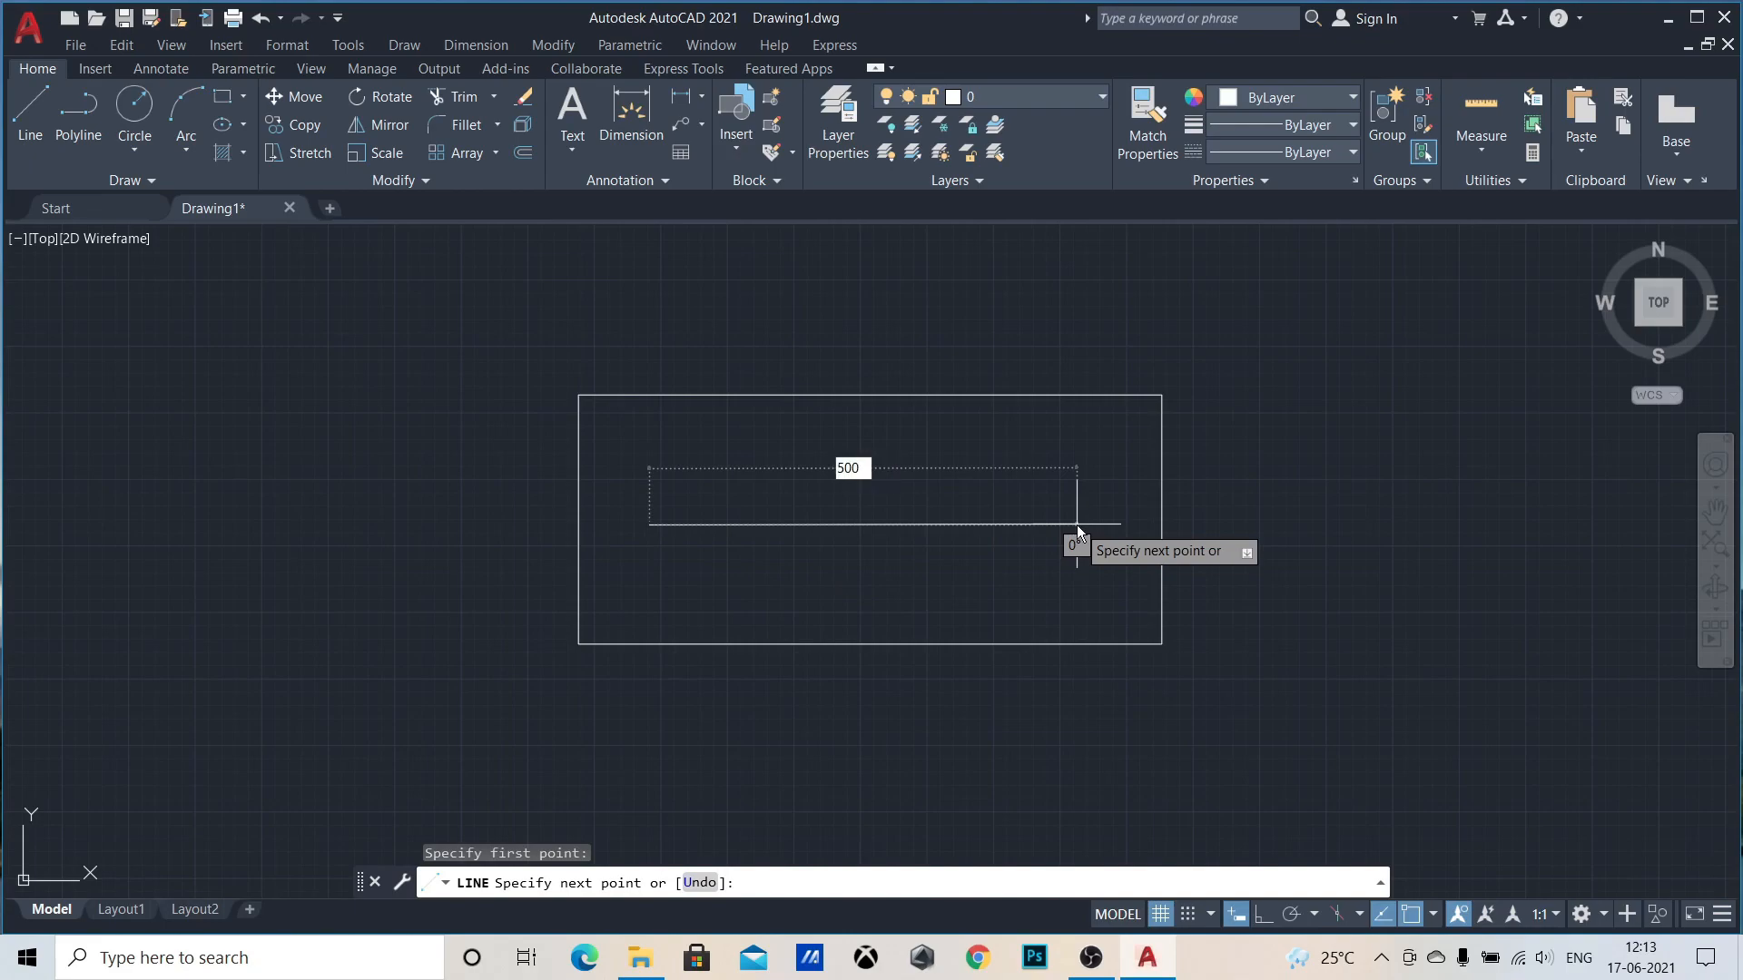
pyautogui.press('Return')
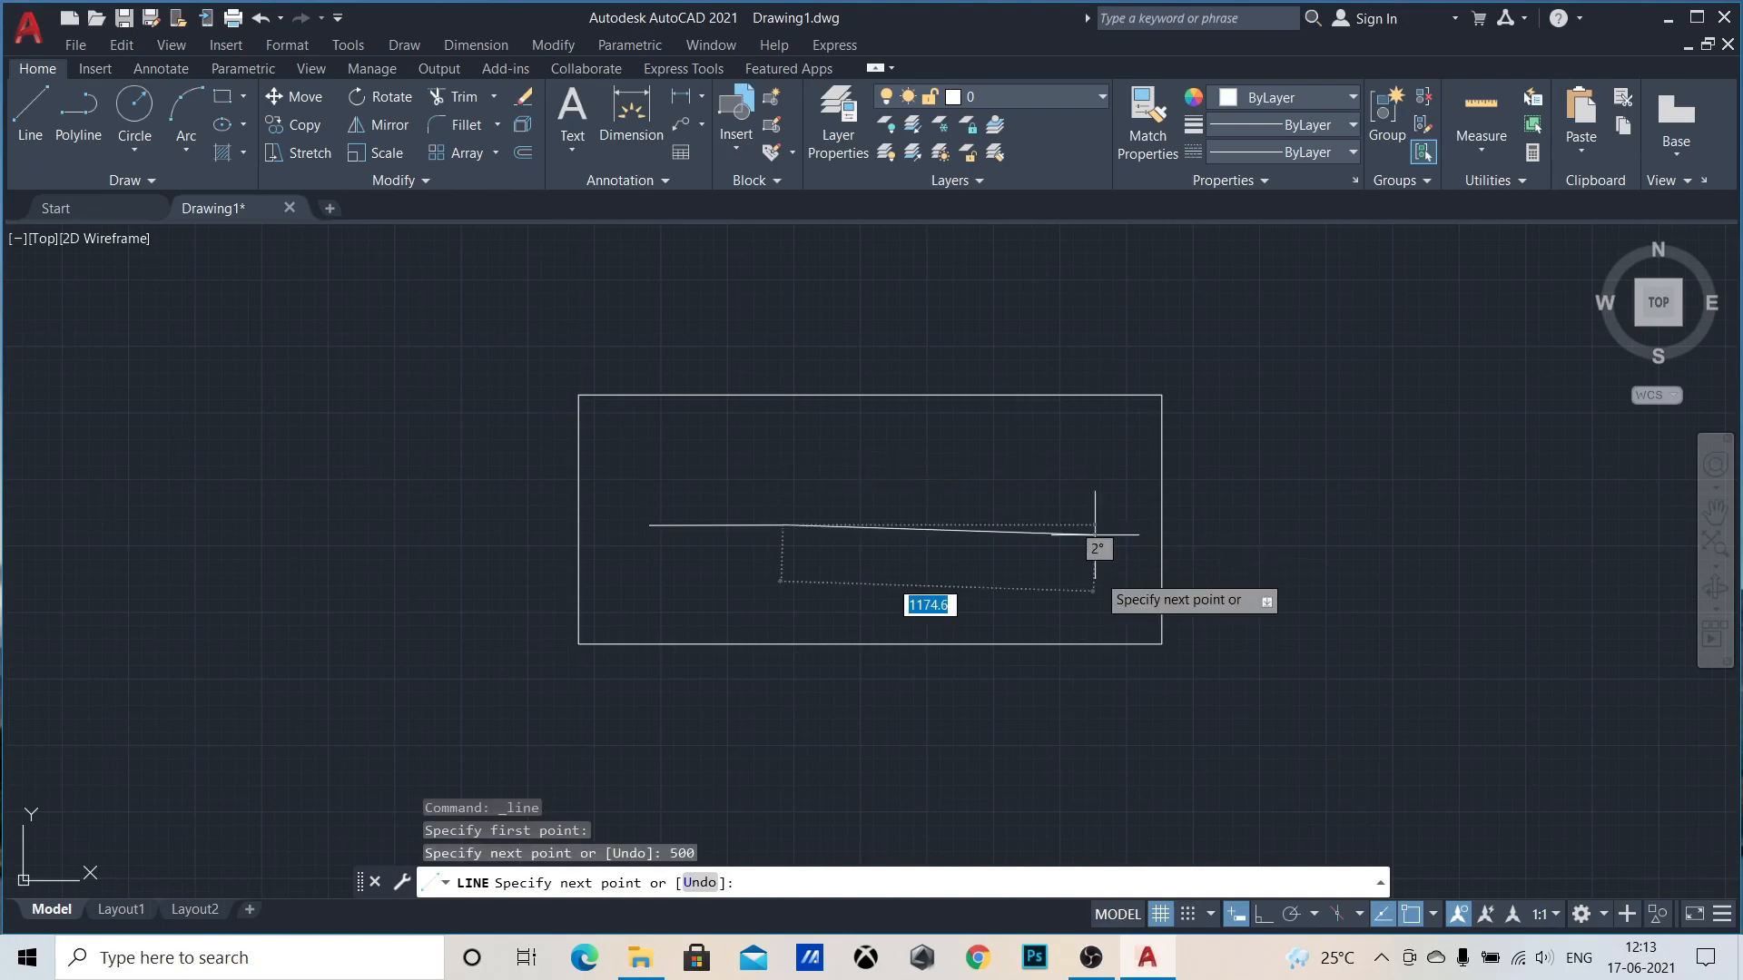
pyautogui.press('Escape')
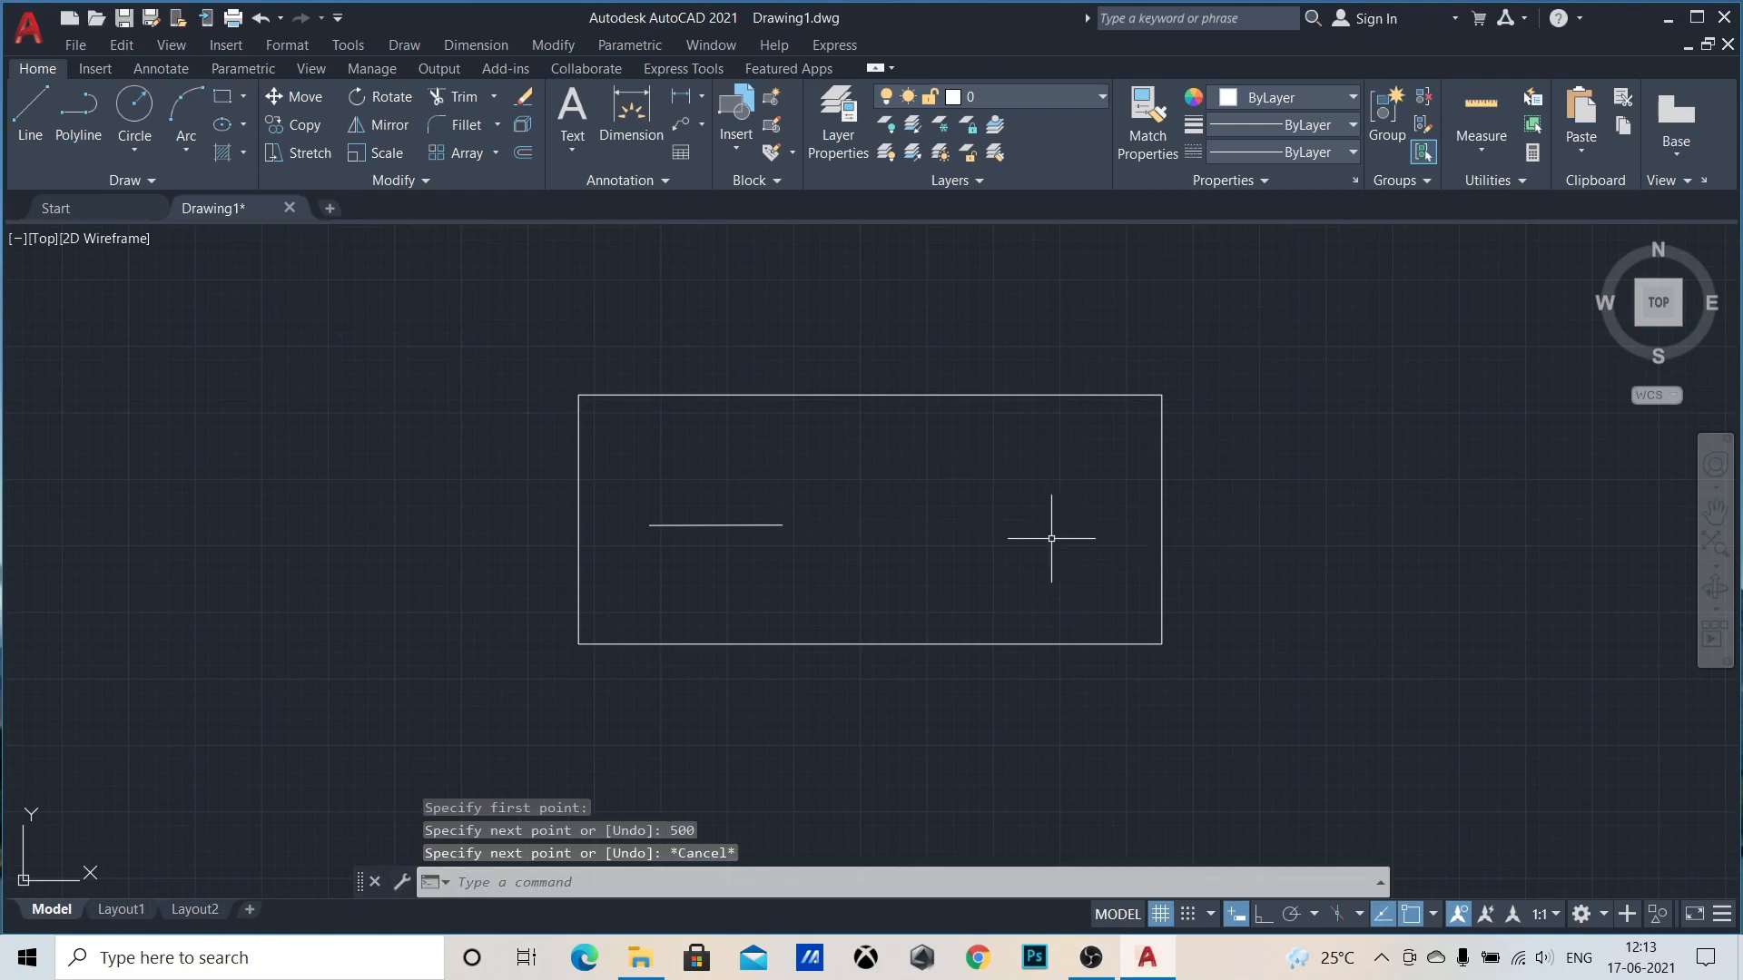
pyautogui.click(1477, 139)
pyautogui.click(1474, 198)
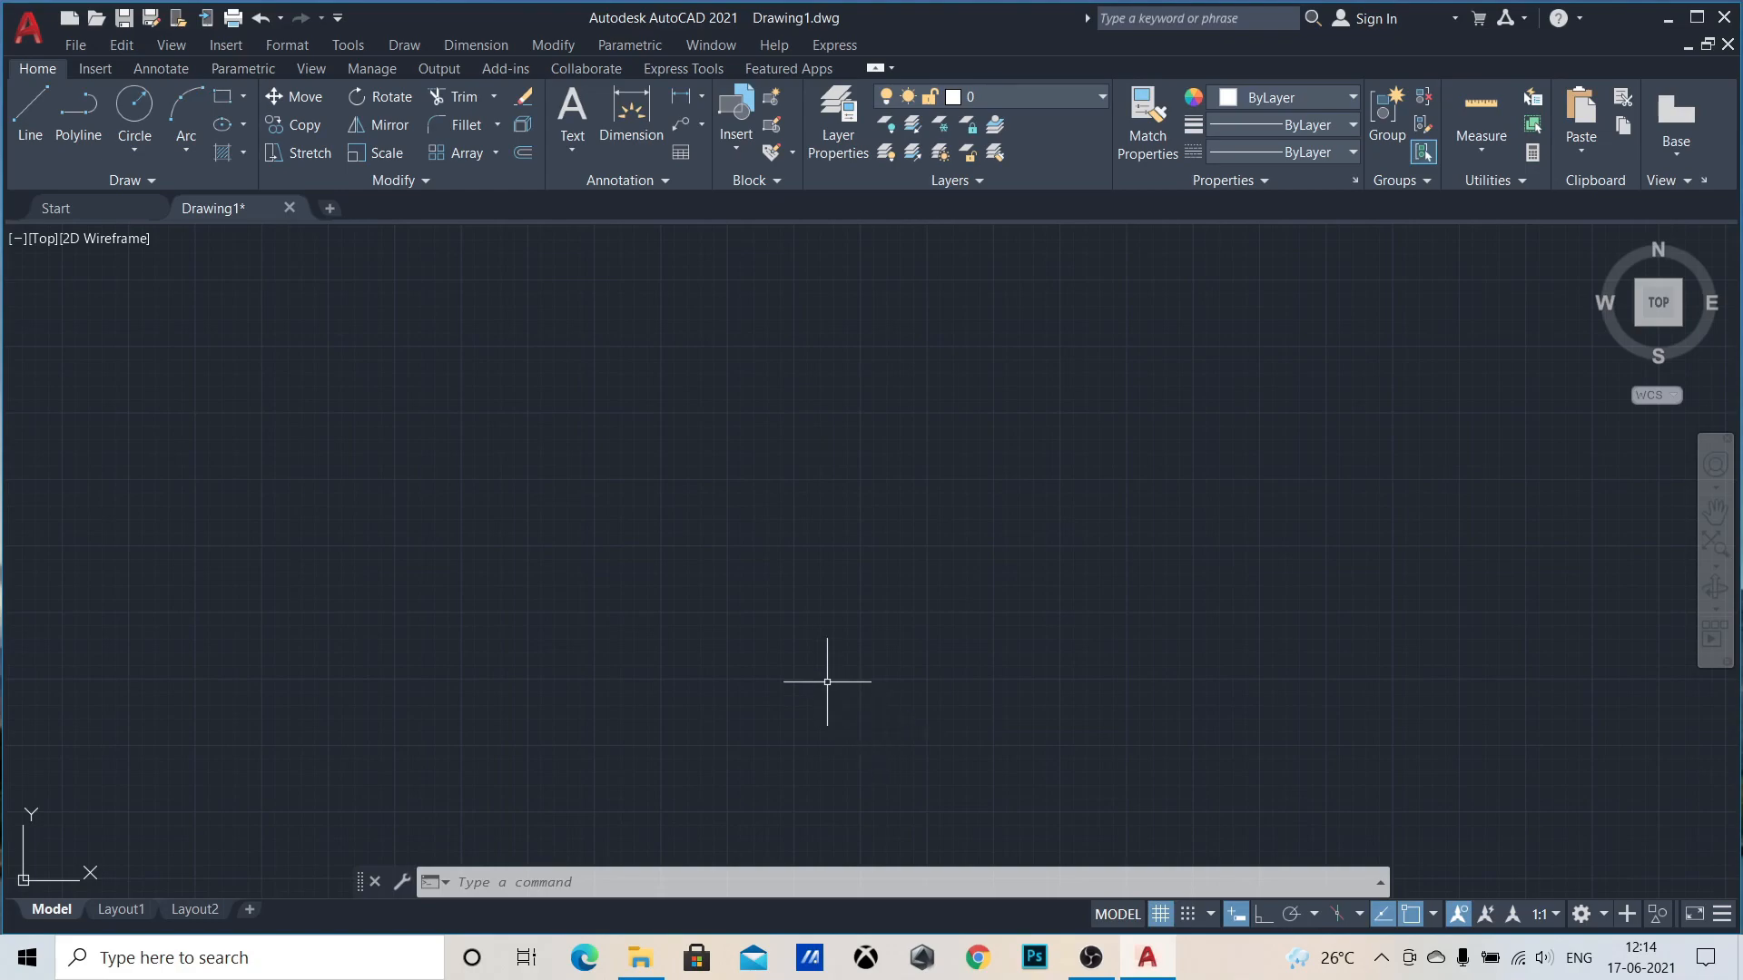
# Step: Run the MVSETUP command with paper space declined and Metric as the units type
pyautogui.click(776, 880)
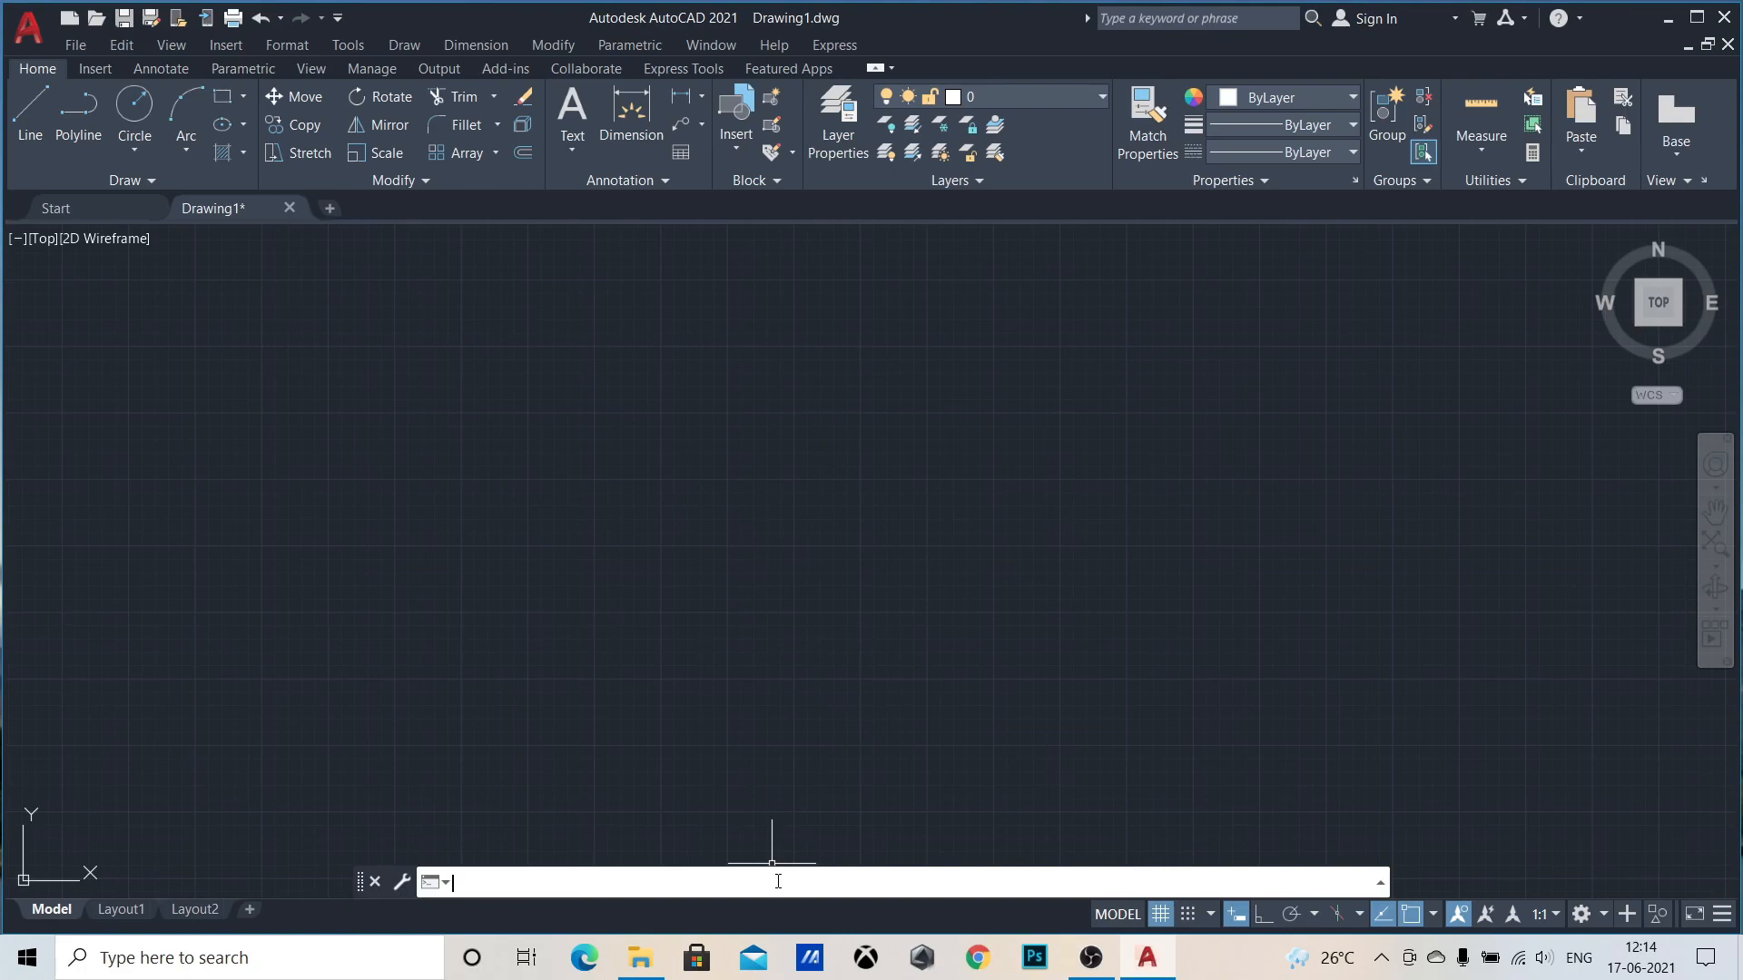
pyautogui.write('MVSETUP')
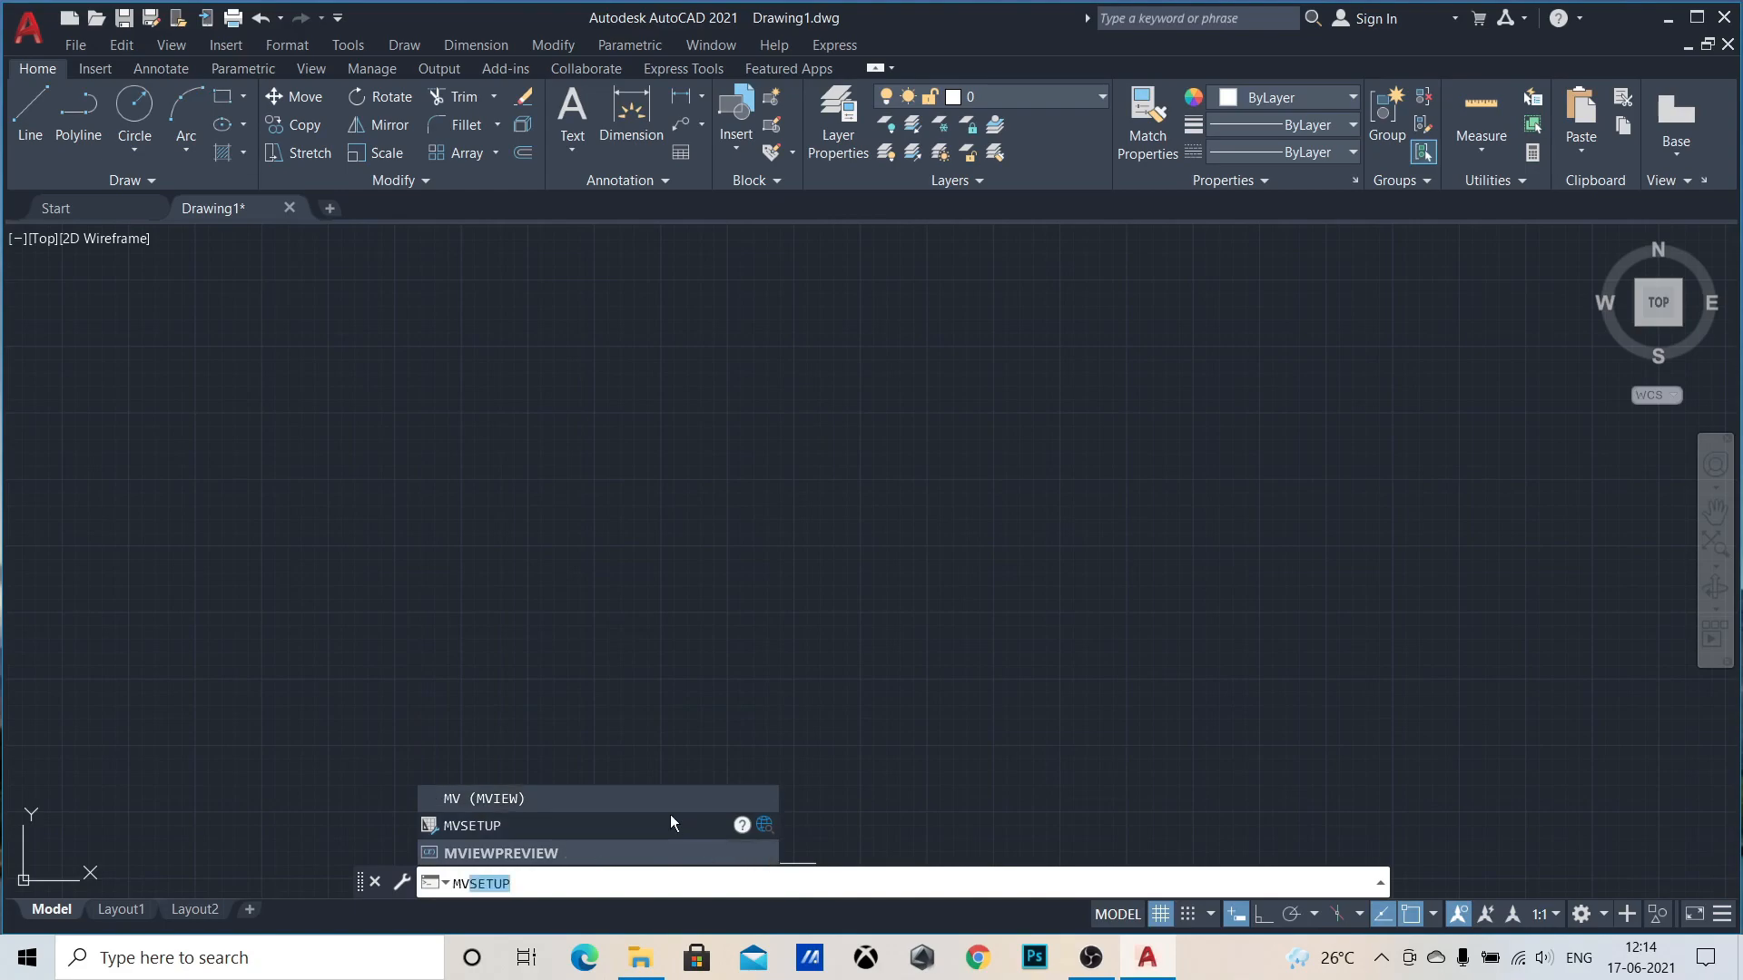
pyautogui.click(670, 819)
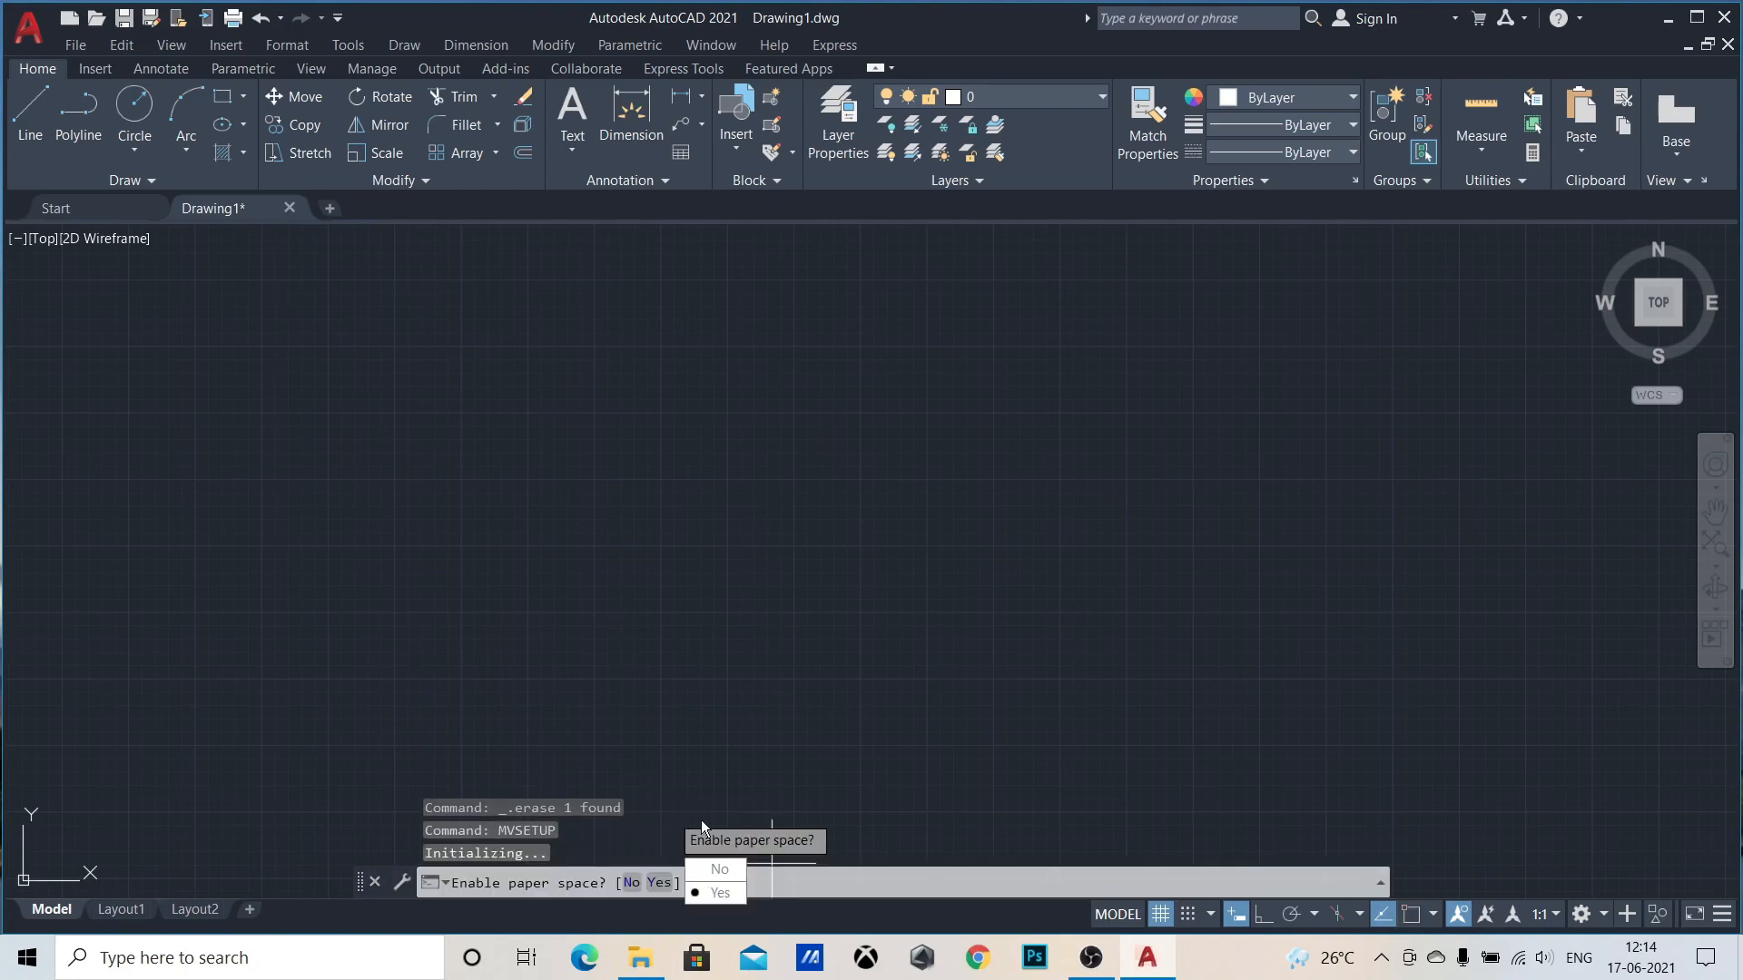
pyautogui.click(723, 868)
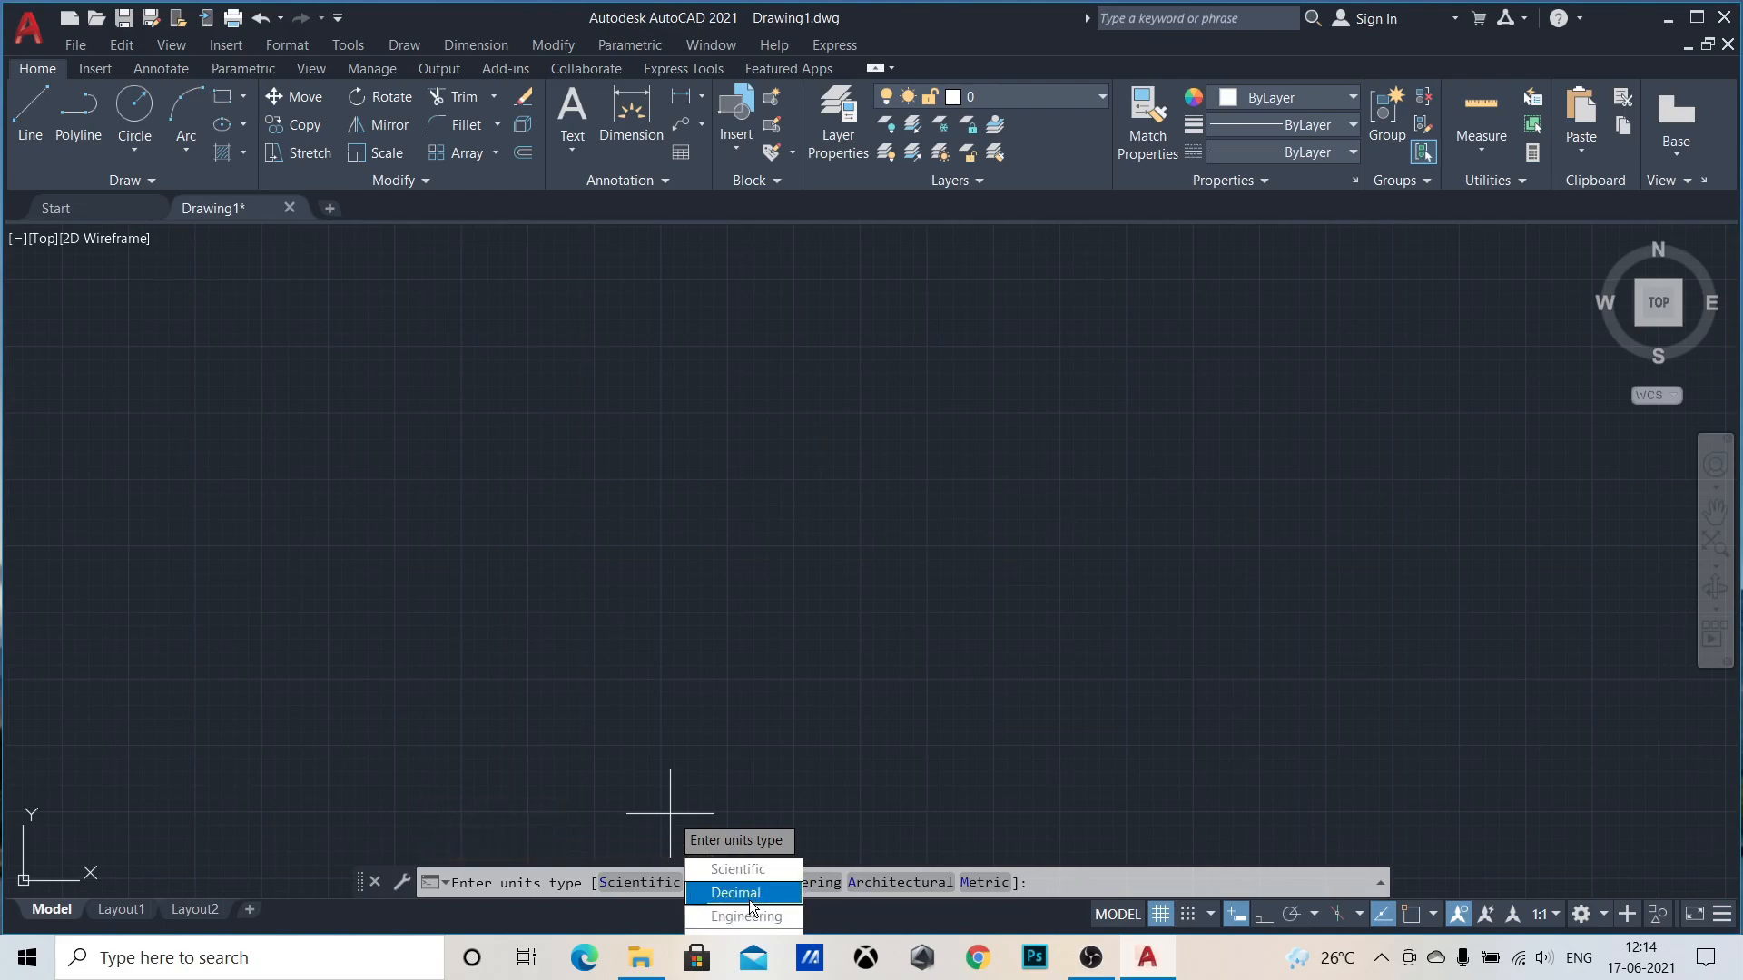
pyautogui.click(989, 888)
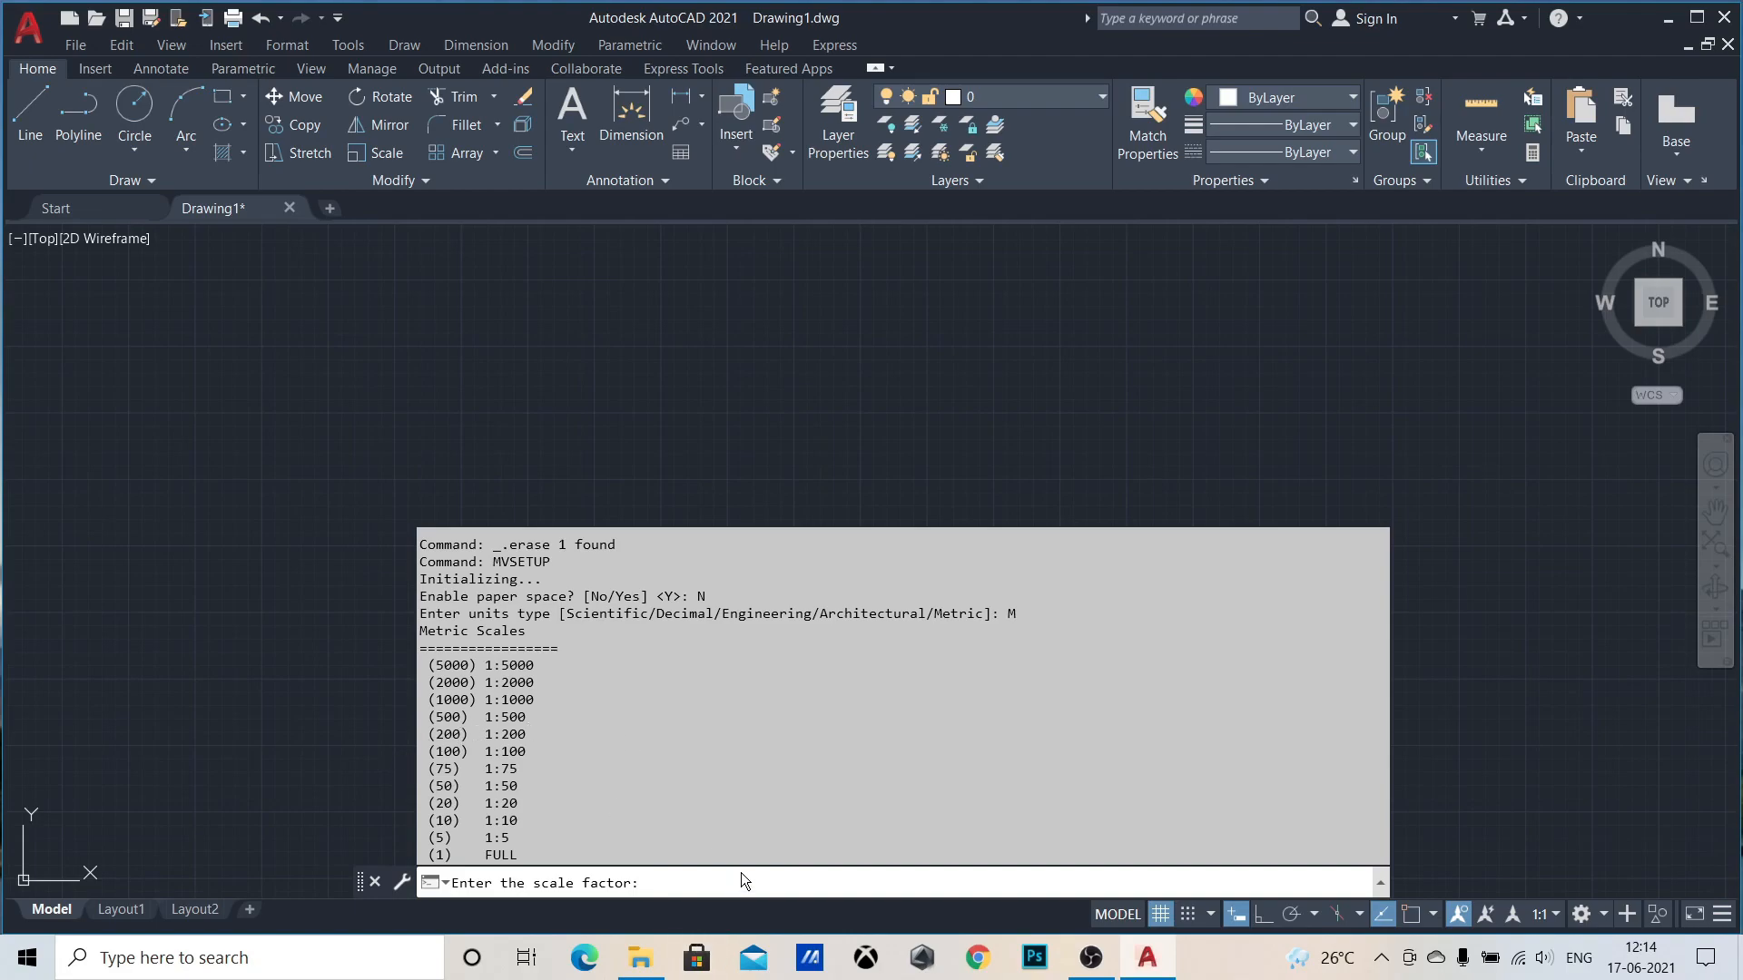
# Step: Create the sheet boundary with a scale factor of 100, a paper width of 210 and a paper height of 297
pyautogui.write('100')
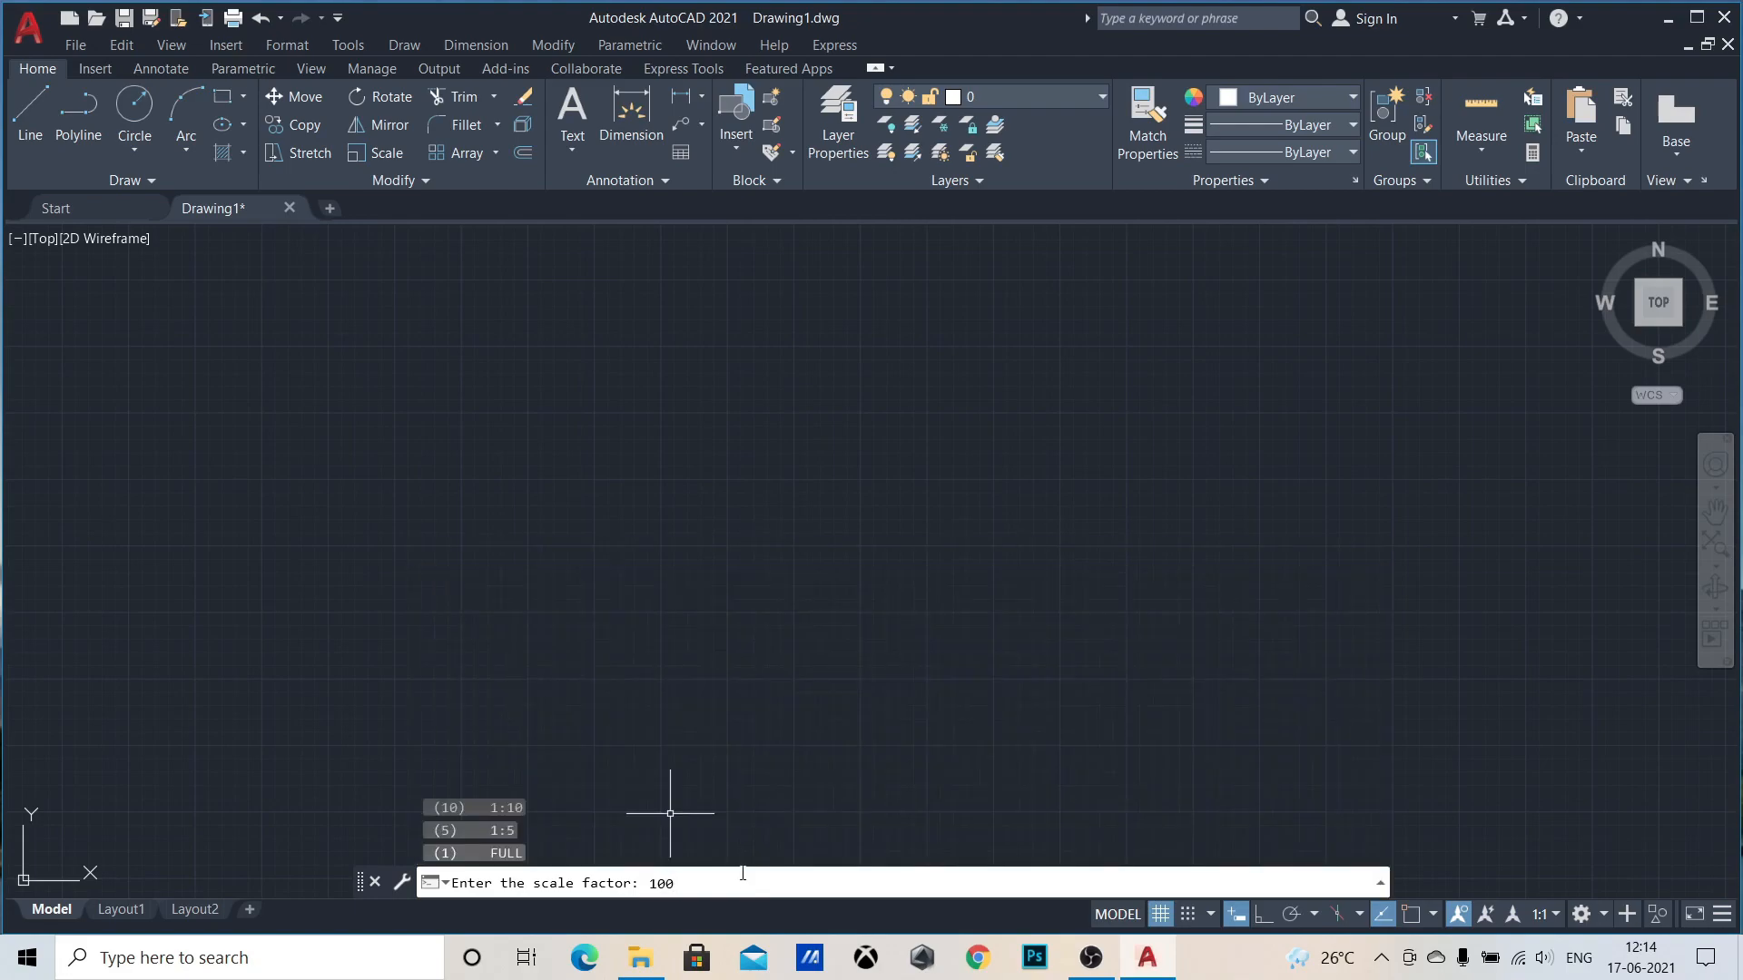
pyautogui.press('Return')
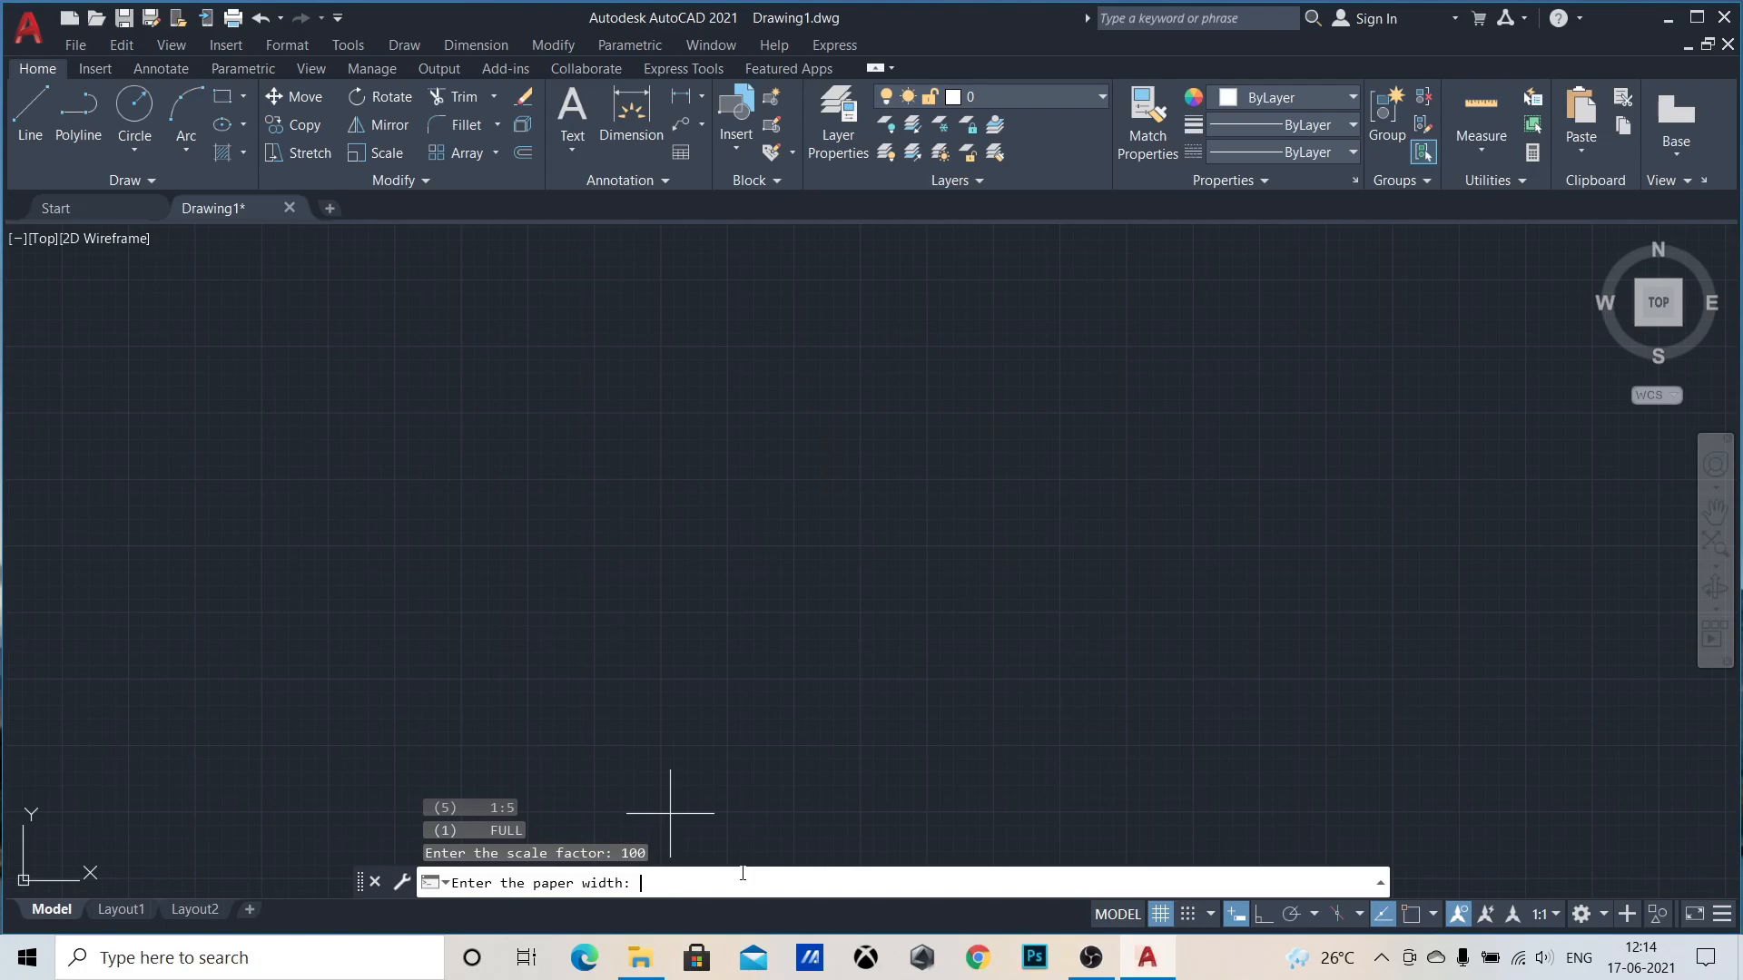
pyautogui.write('210')
pyautogui.press('Return')
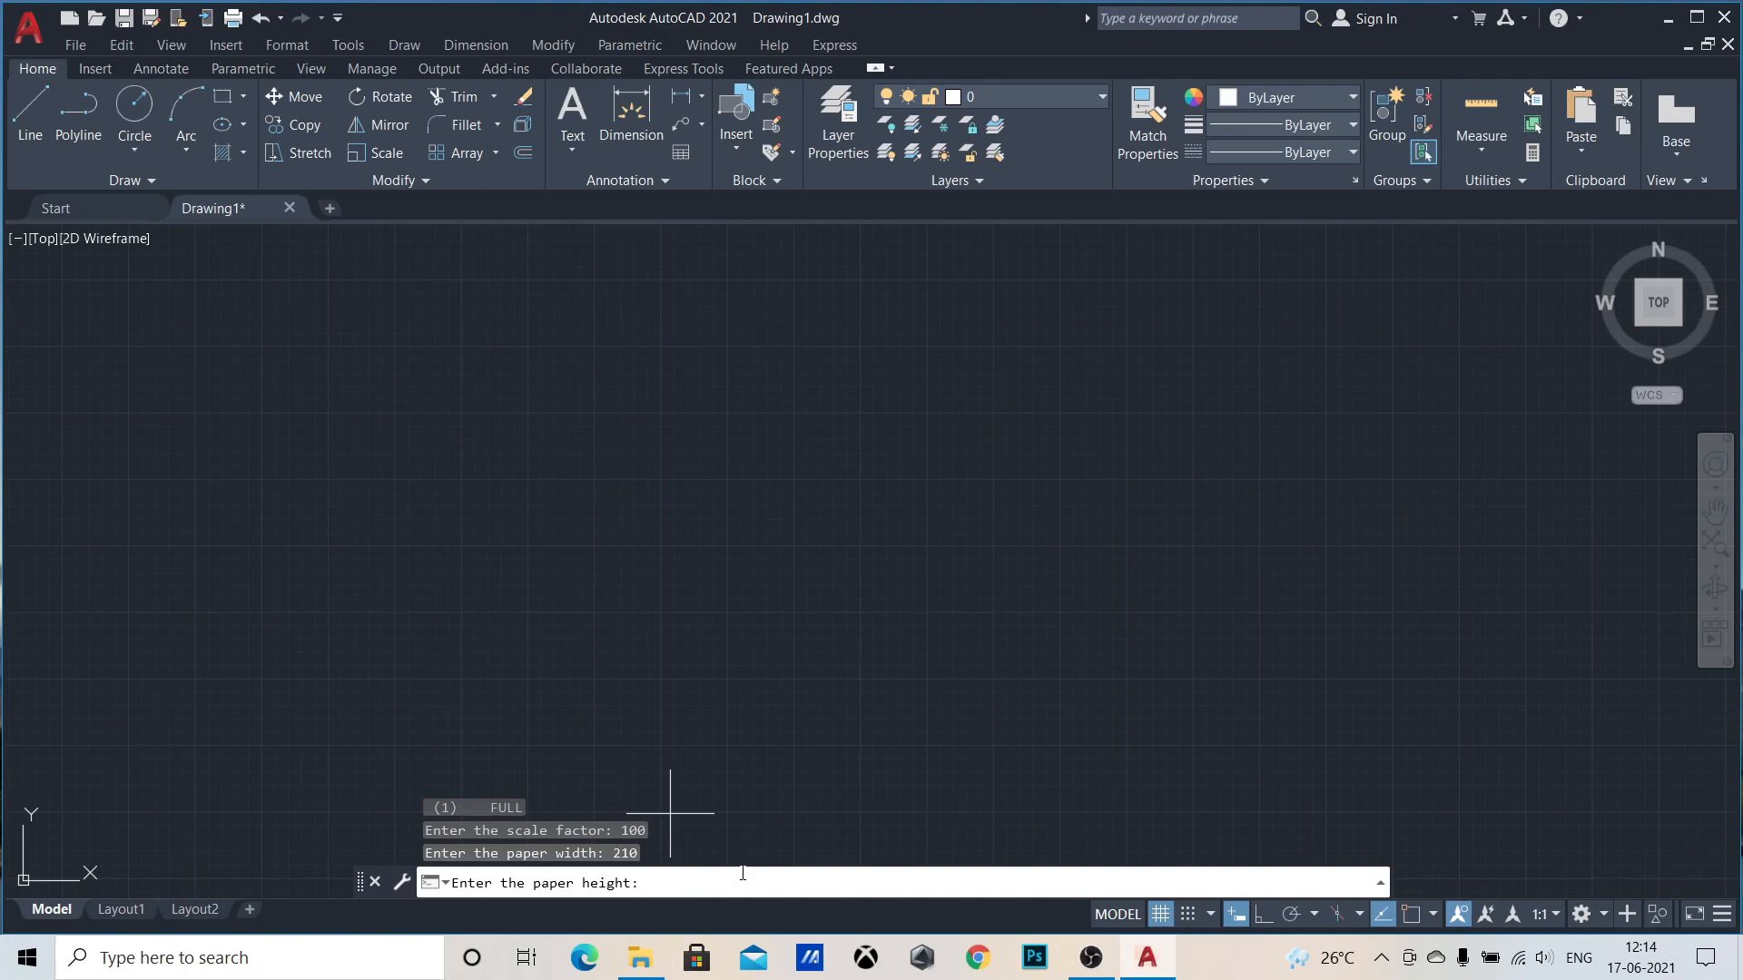
pyautogui.write('297')
pyautogui.press('Return')
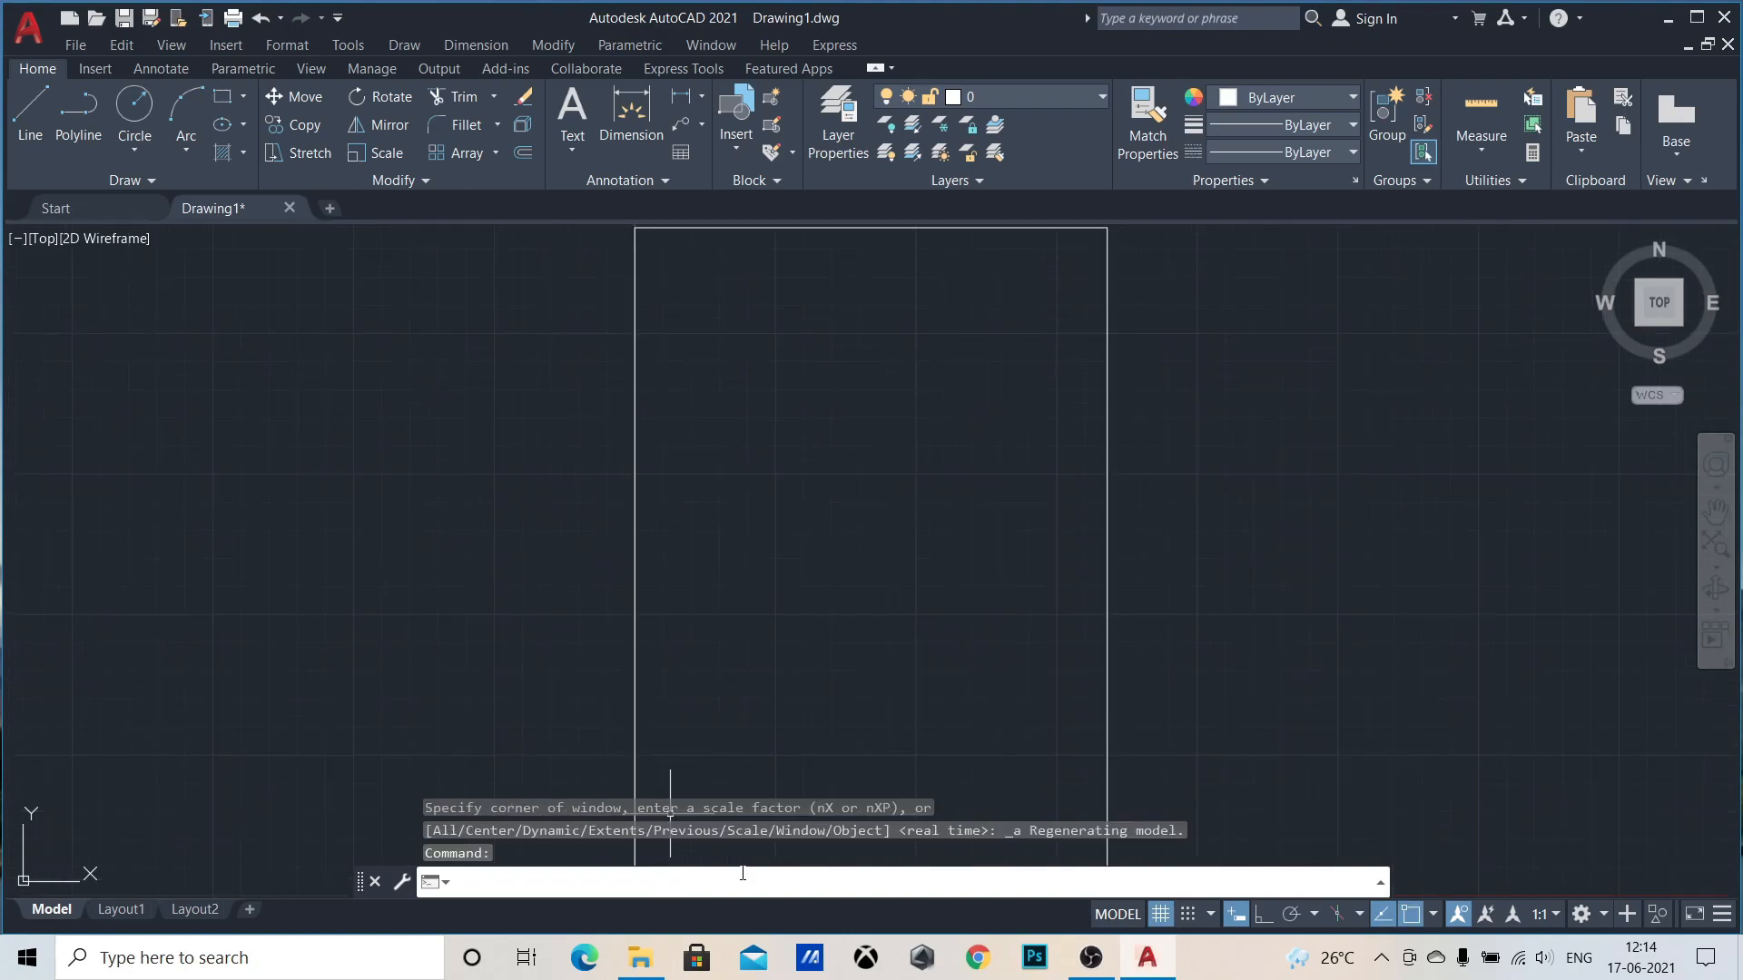
pyautogui.scroll(-2, 809, 407)
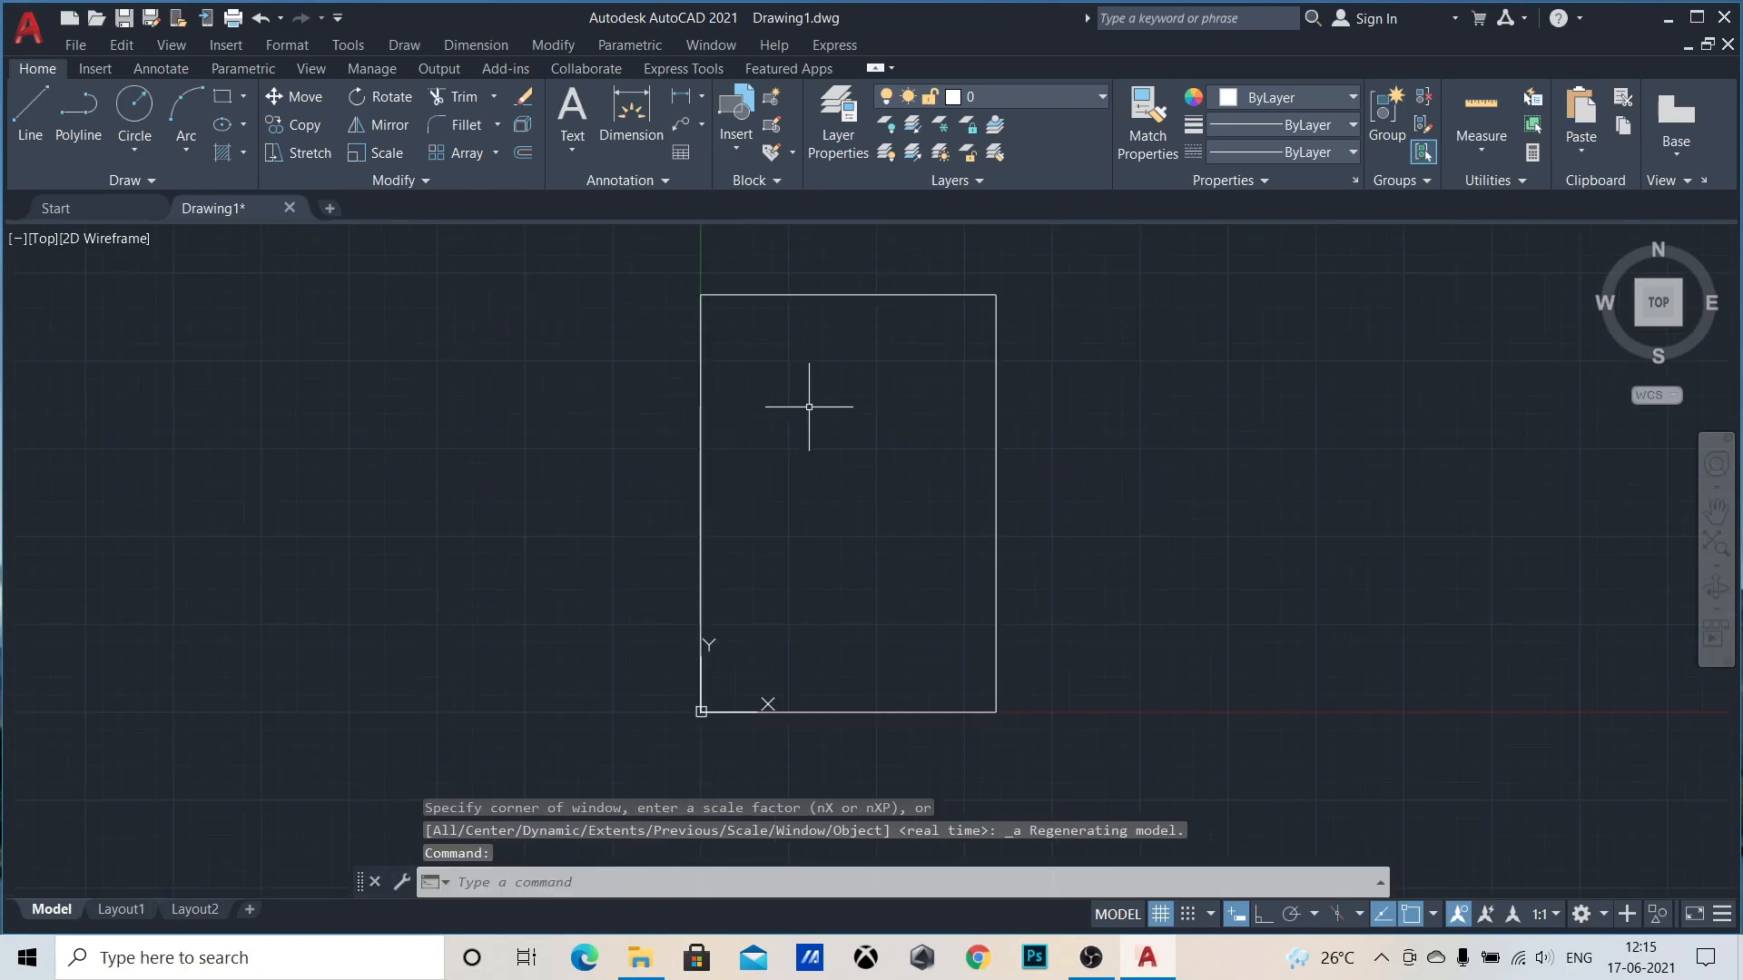